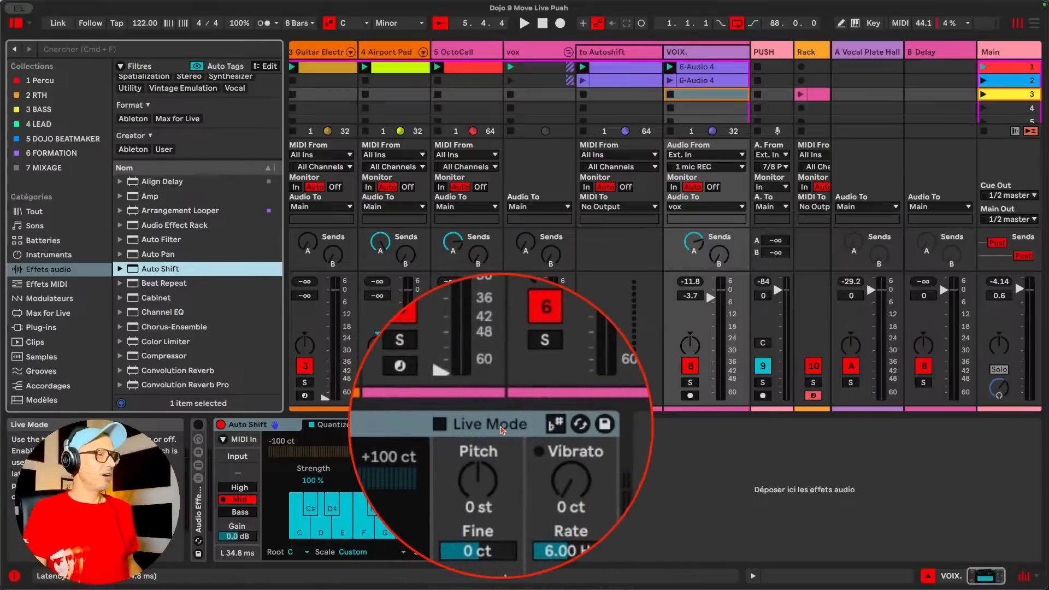
Choose the Mid pitch range in Auto Shift and activate track 2, Basic Sub Sin
click(239, 499)
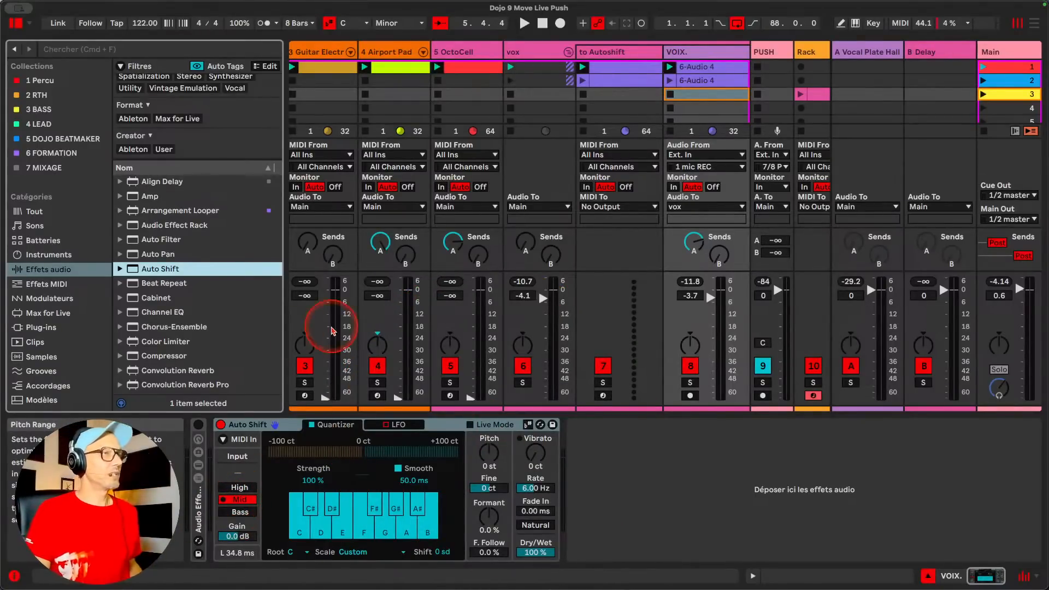
scroll(328, 328, left, 3)
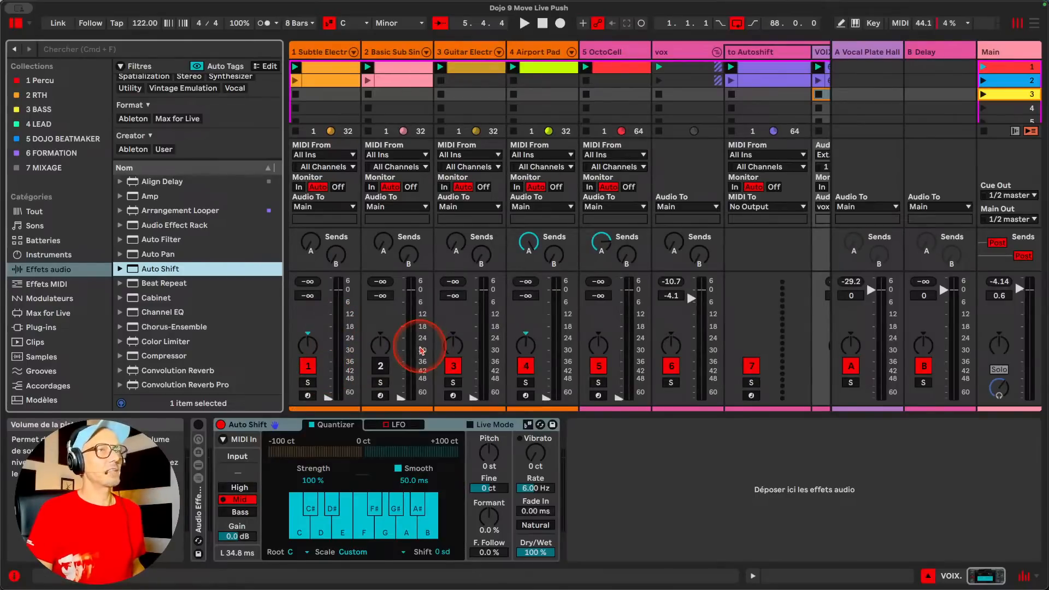
click(381, 366)
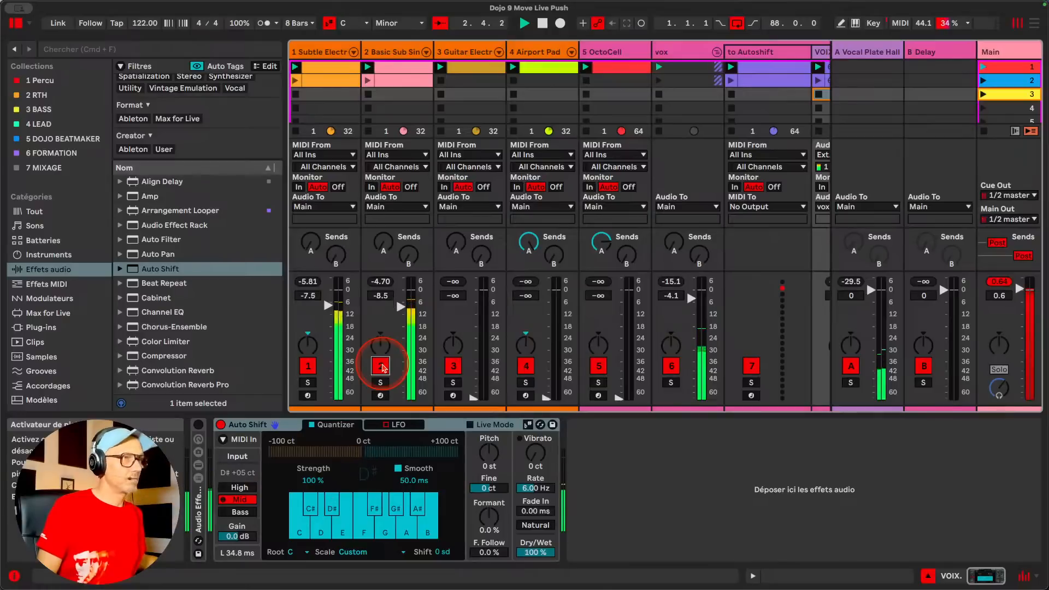
scroll(448, 344, right, 3)
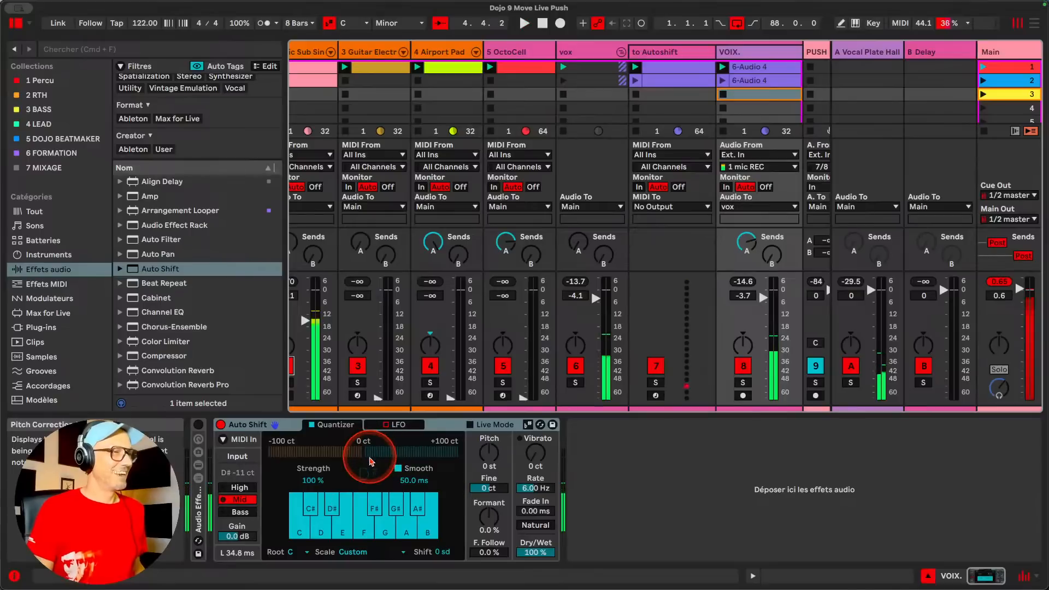
Set Auto Shift's correction strength to 0 % and its Smooth time to 0 ms while playing the set
drag(316, 481, 315, 538)
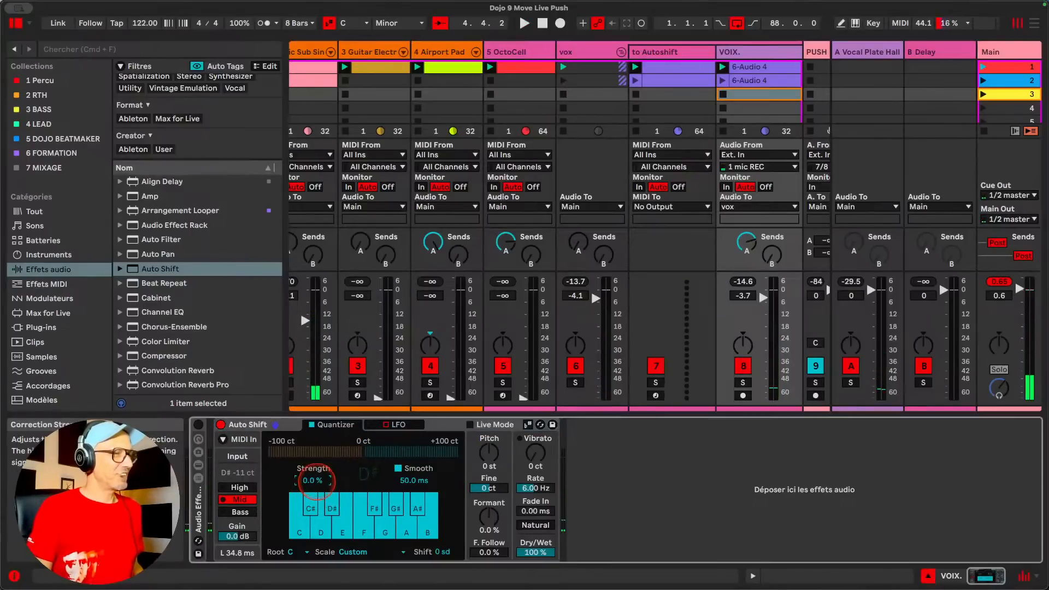
key(space)
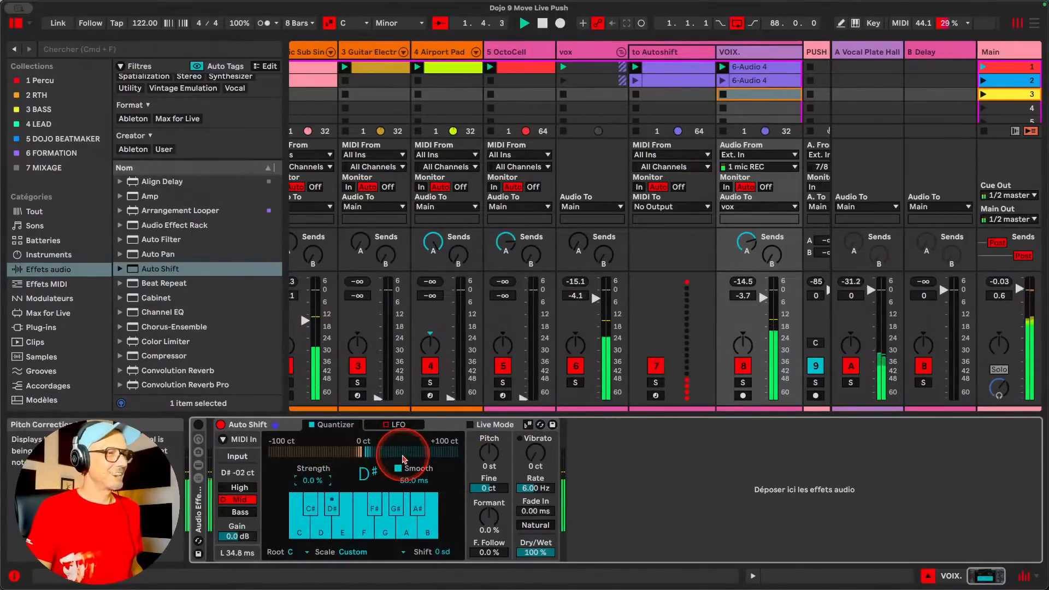
drag(410, 481, 410, 527)
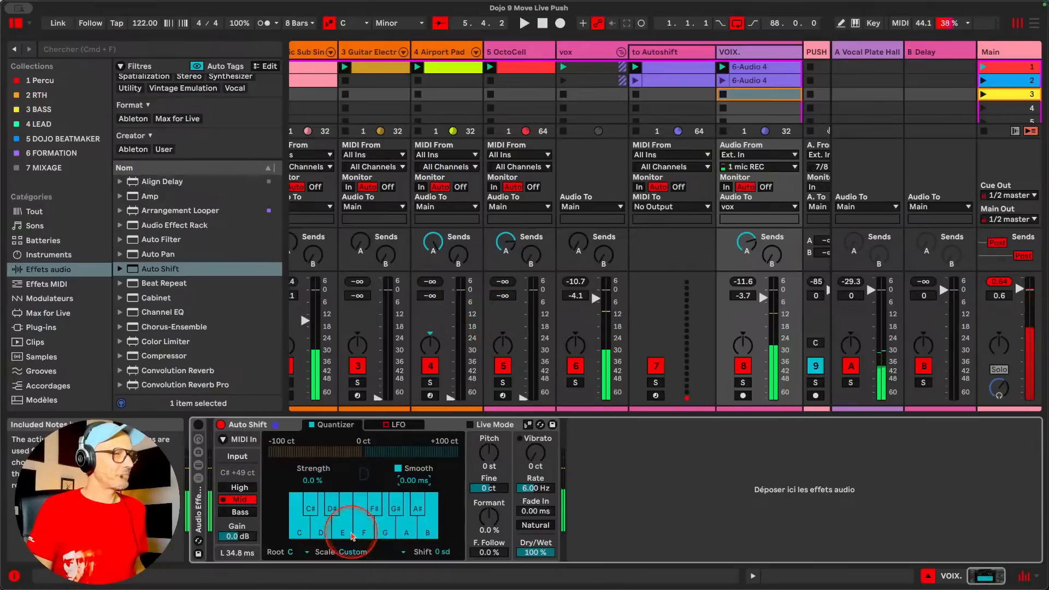
Exclude all notes except G from Auto Shift's quantizer keyboard and play the set
click(300, 533)
click(312, 508)
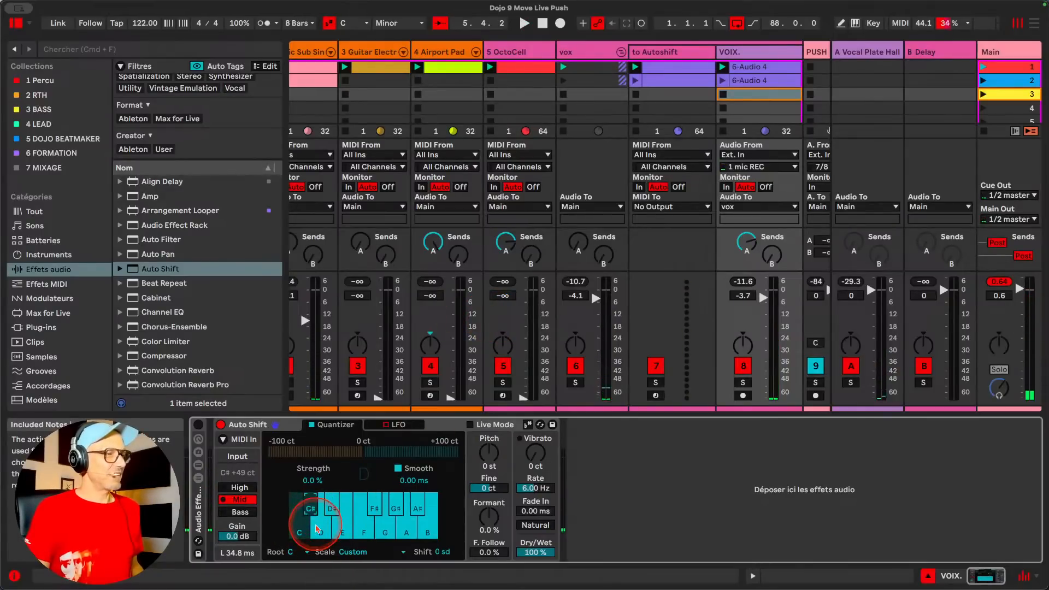
click(319, 526)
click(336, 507)
click(343, 529)
click(363, 528)
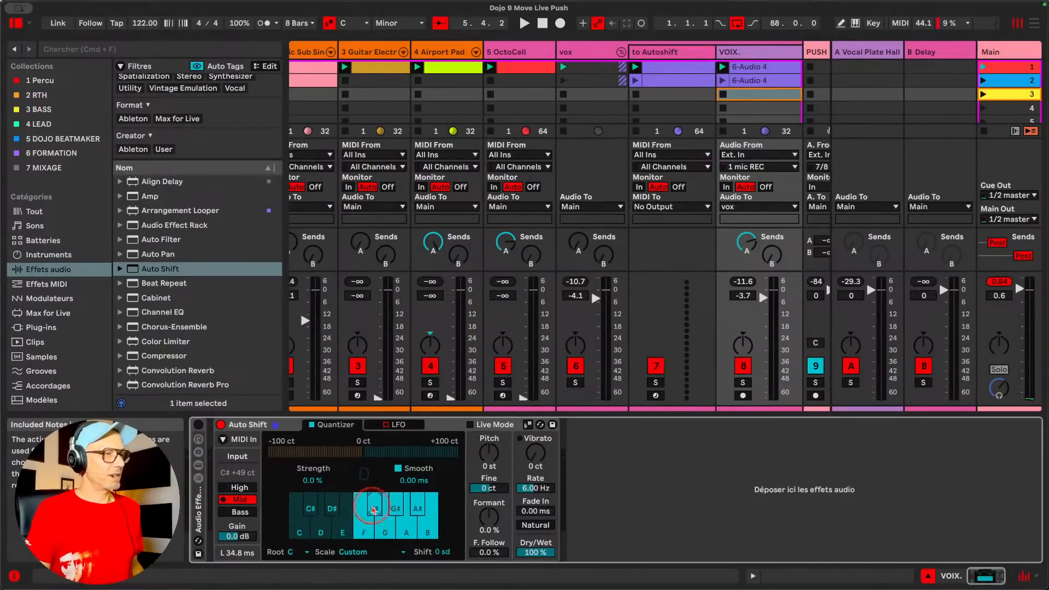
click(374, 508)
click(395, 510)
click(403, 526)
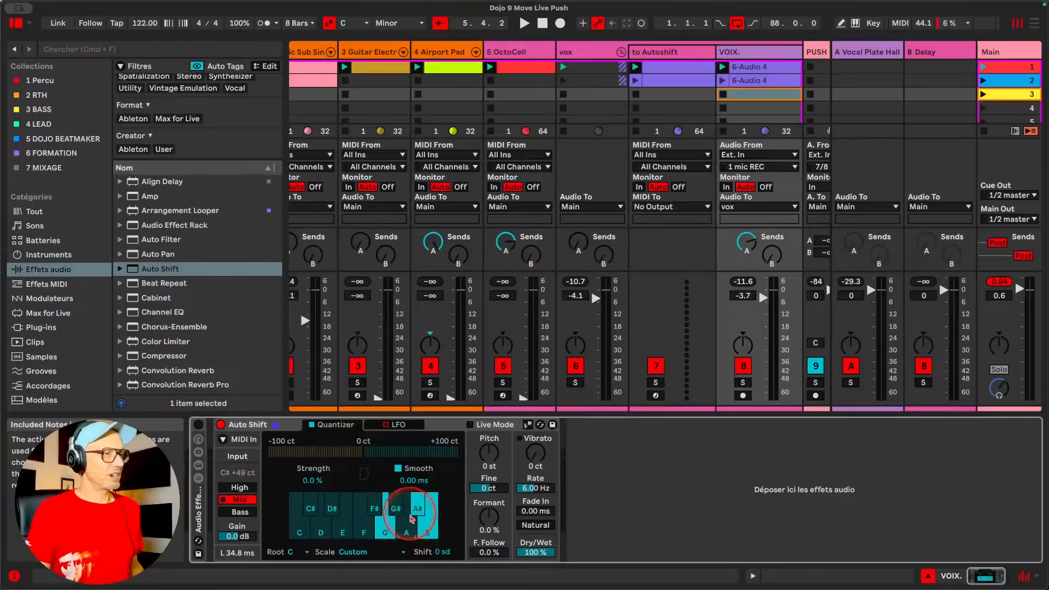
click(414, 511)
click(424, 522)
key(space)
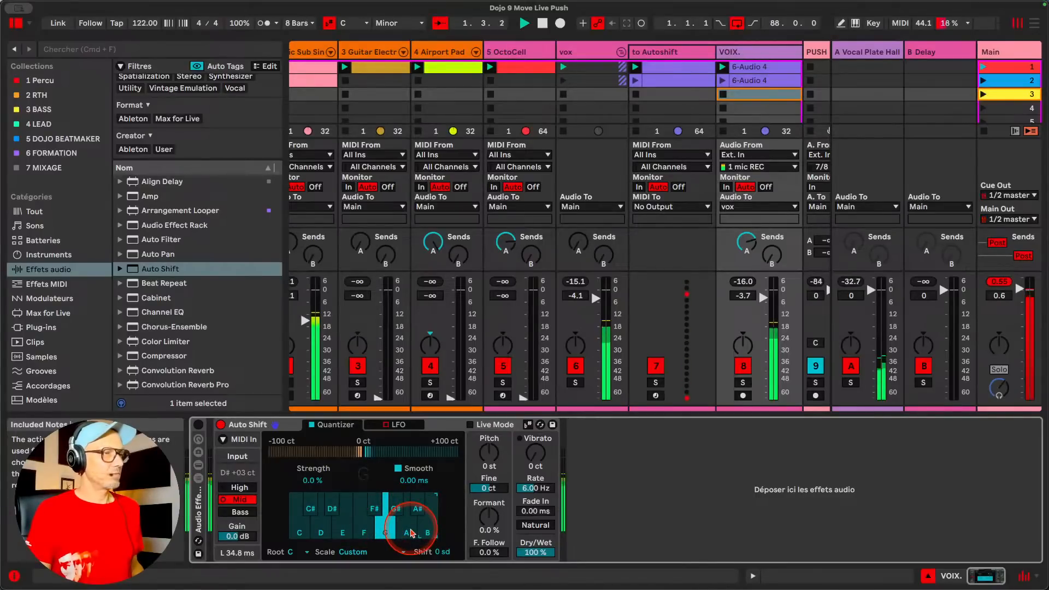
Set the correction strength to 100 %, include all twelve quantizer notes again and play the set
drag(315, 475, 315, 470)
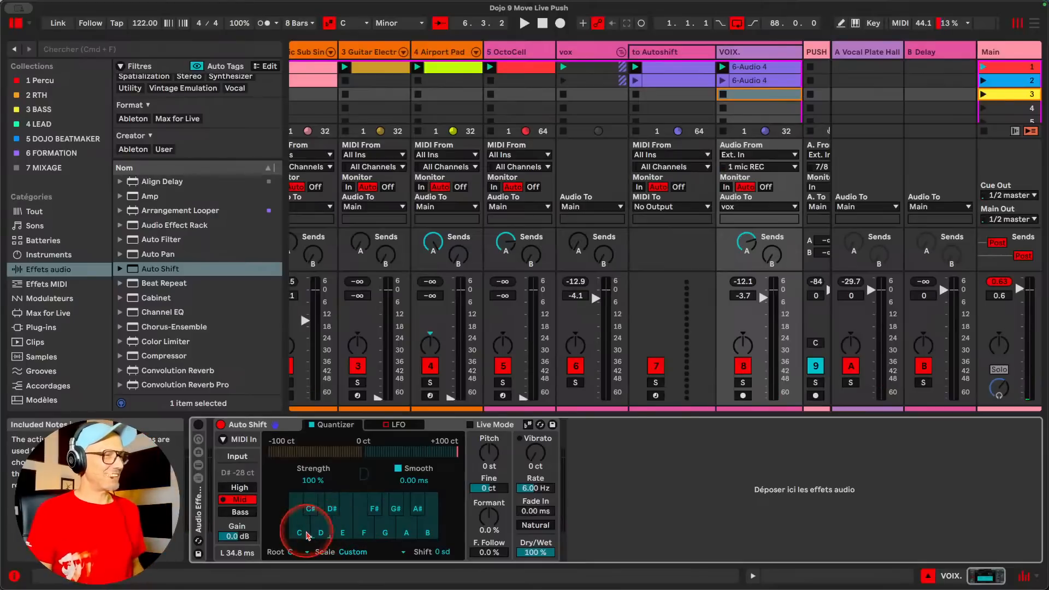
mouse_move(310, 515)
mouse_down()
mouse_move(367, 524)
mouse_move(425, 505)
mouse_move(427, 516)
mouse_up()
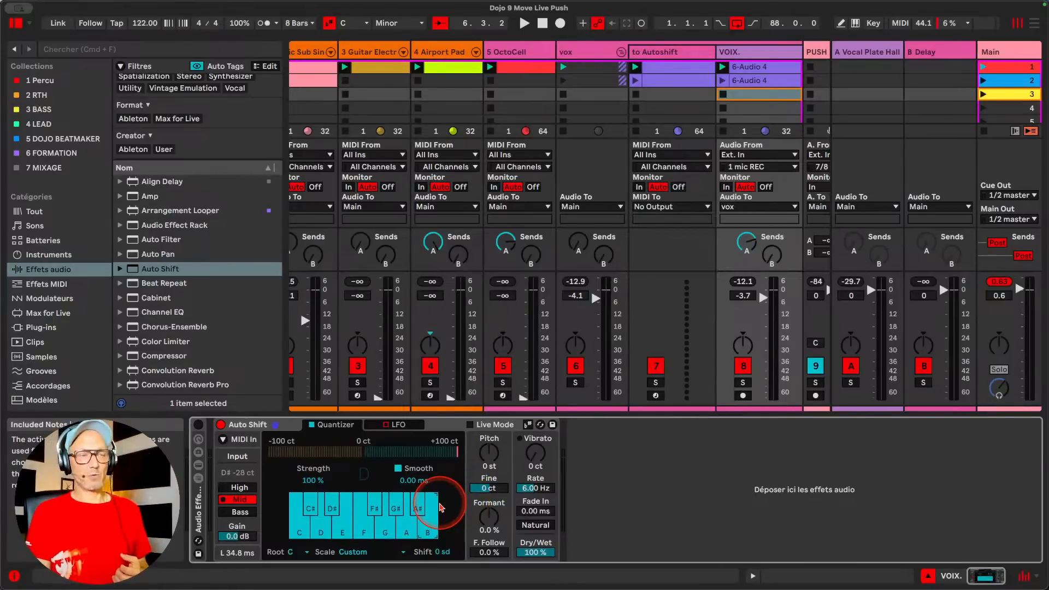
key(space)
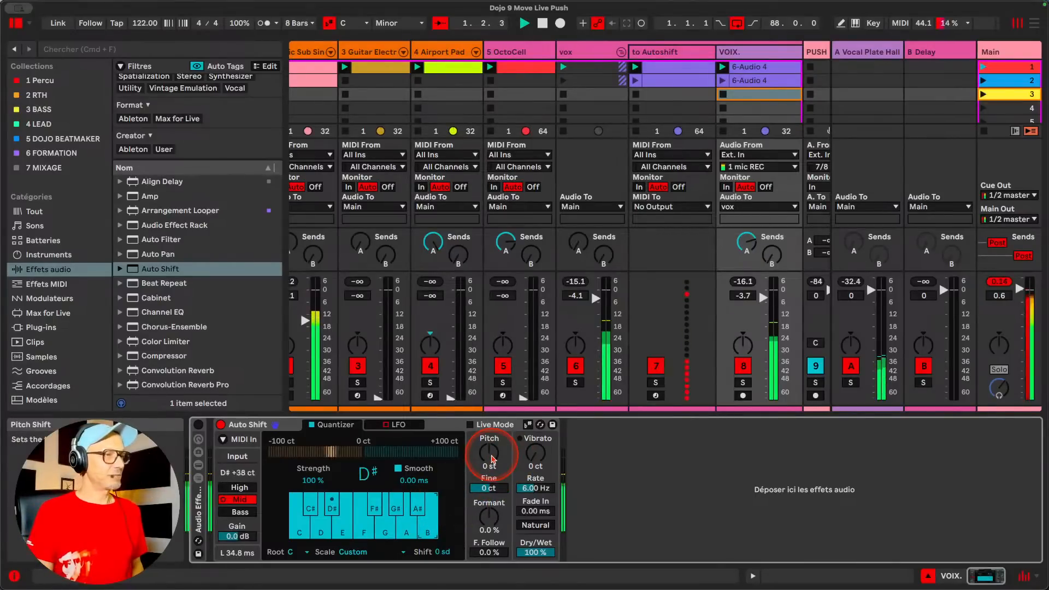
Try Auto Shift pitch shifts of -12 st and -3 st during playback and return the pitch to 0 st
drag(494, 458, 489, 489)
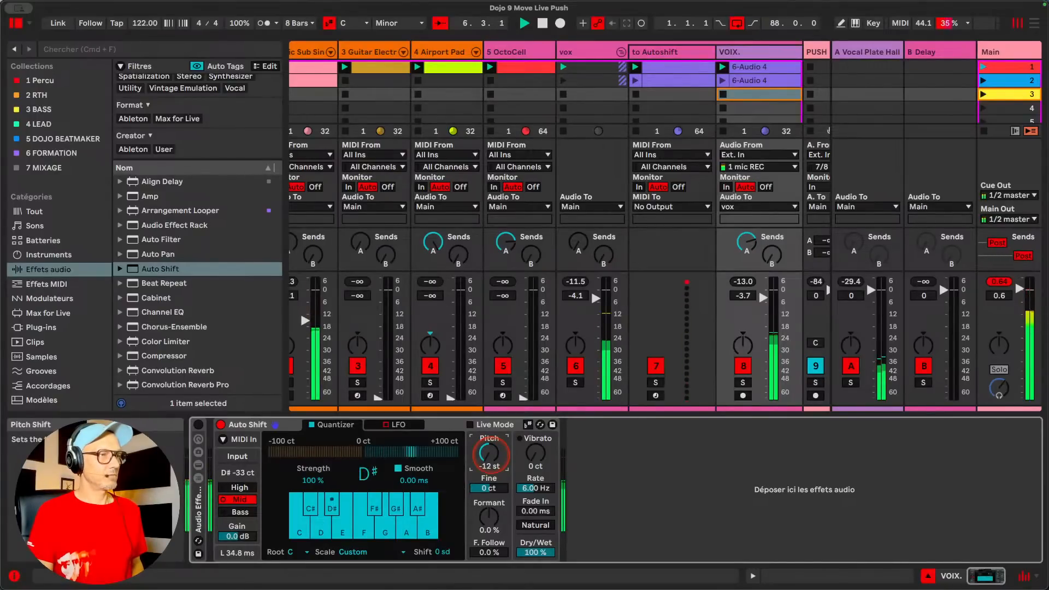
drag(489, 453, 489, 444)
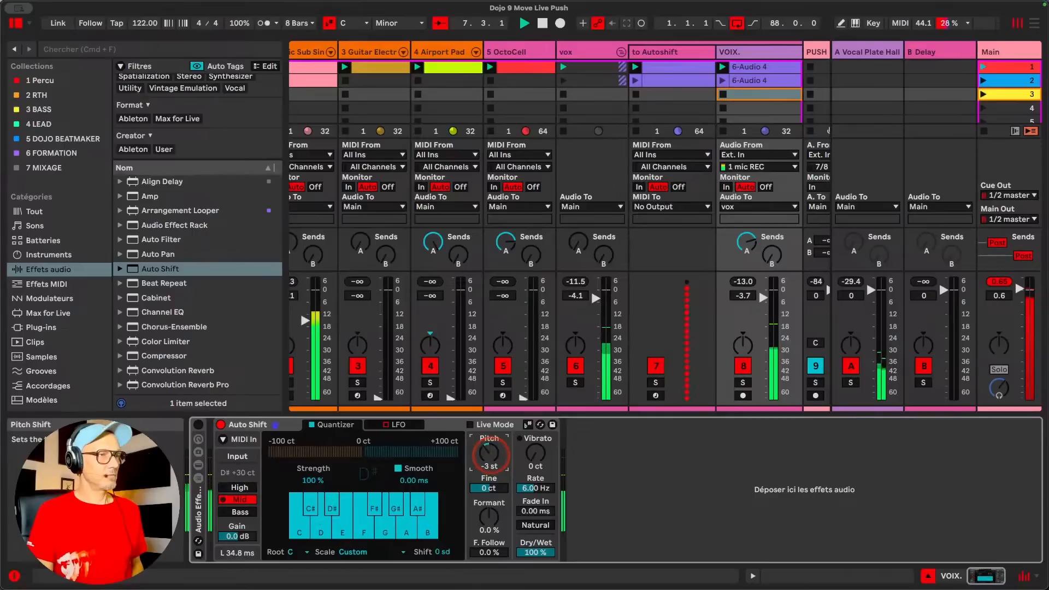
drag(490, 458, 491, 454)
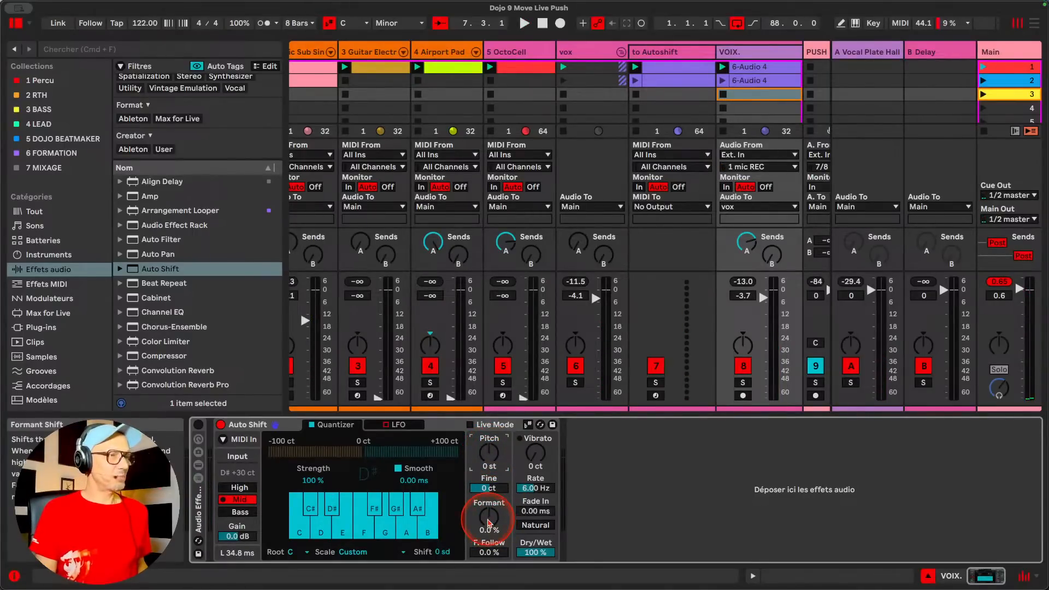
Try formant shifts of -86 % and 56 % together with pitch shifts of 12 st and -12 st during playback
key(space)
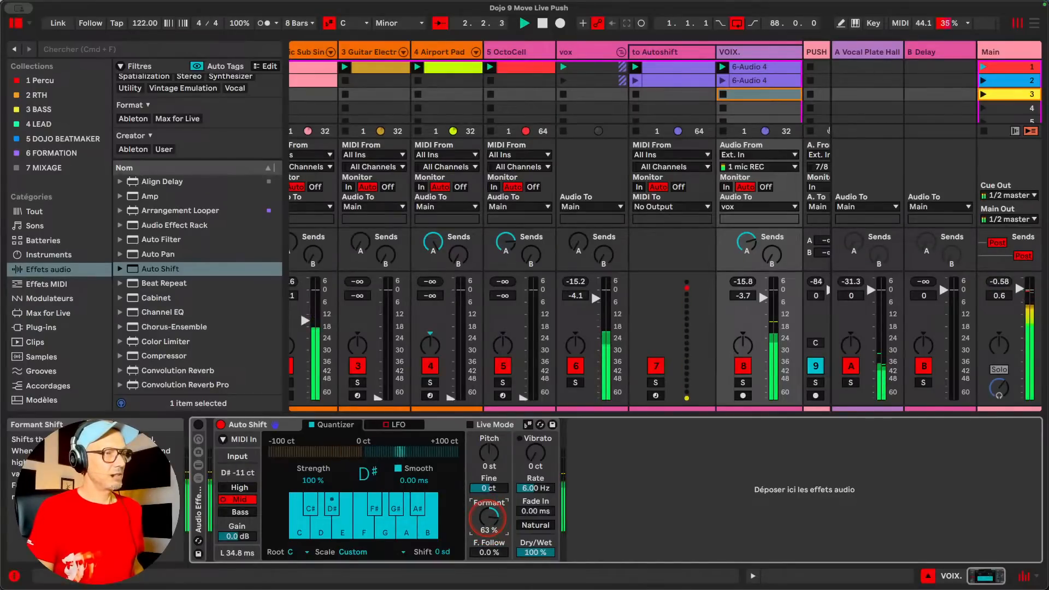
drag(489, 518, 489, 568)
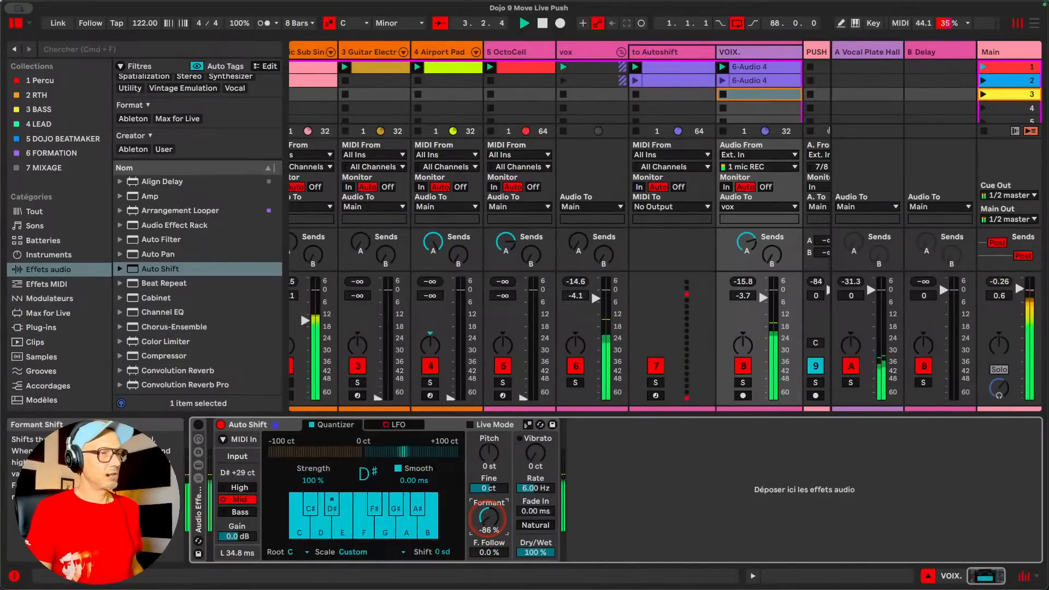
drag(489, 460, 489, 434)
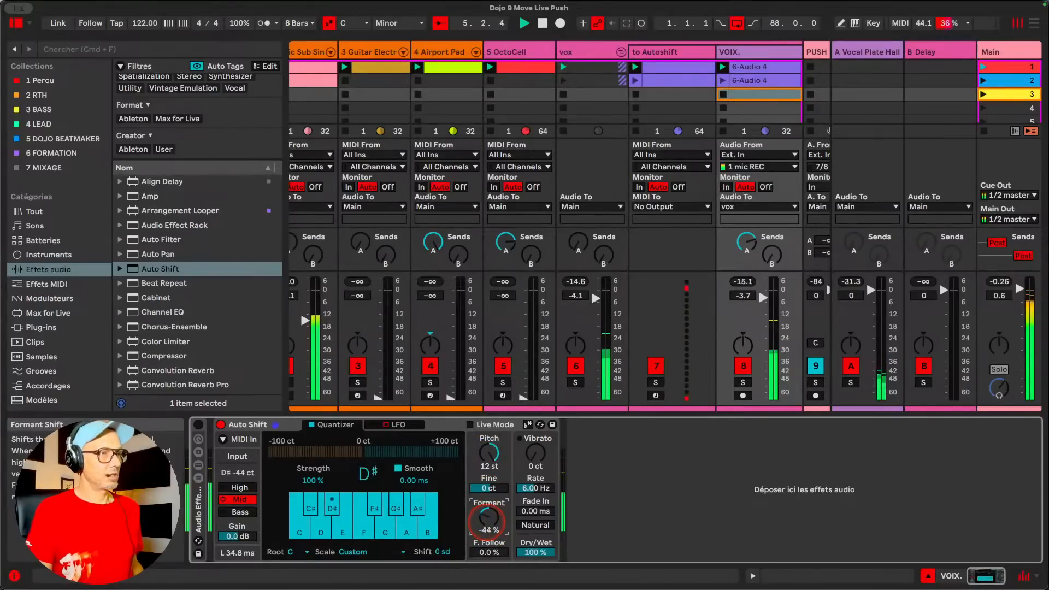
drag(489, 522, 489, 508)
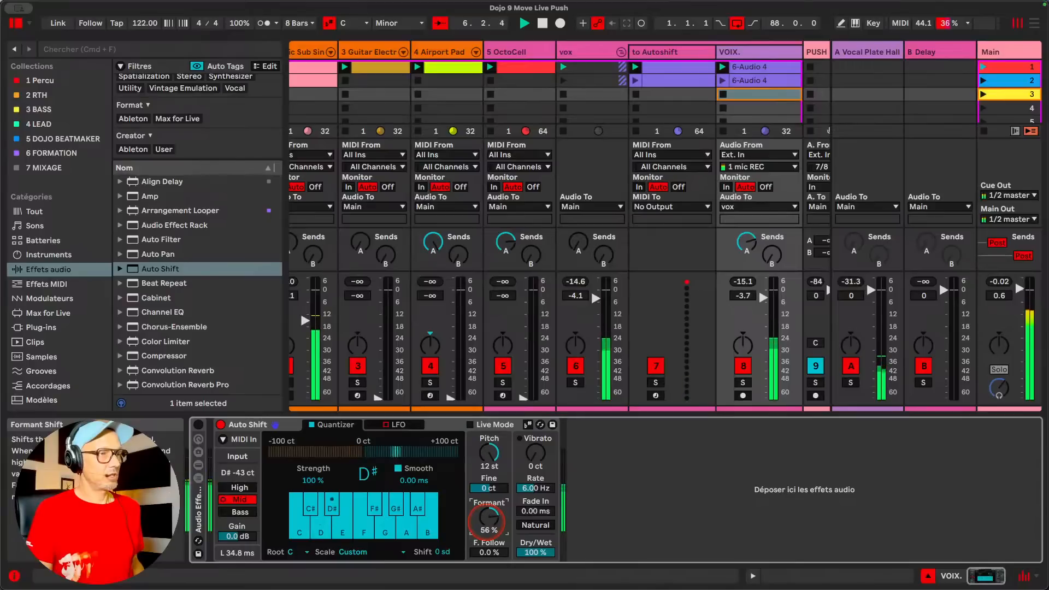
drag(489, 454, 488, 503)
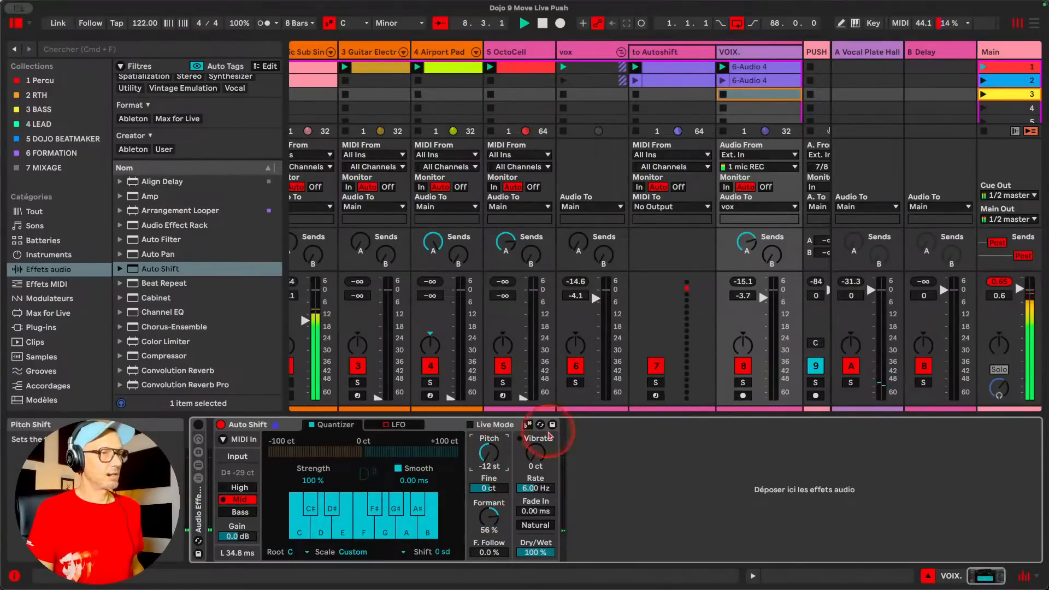
Set the VOIX. track volume to -3.4 dB and reset Auto Shift's pitch to 0 st and formant to 0 %
drag(763, 297, 764, 300)
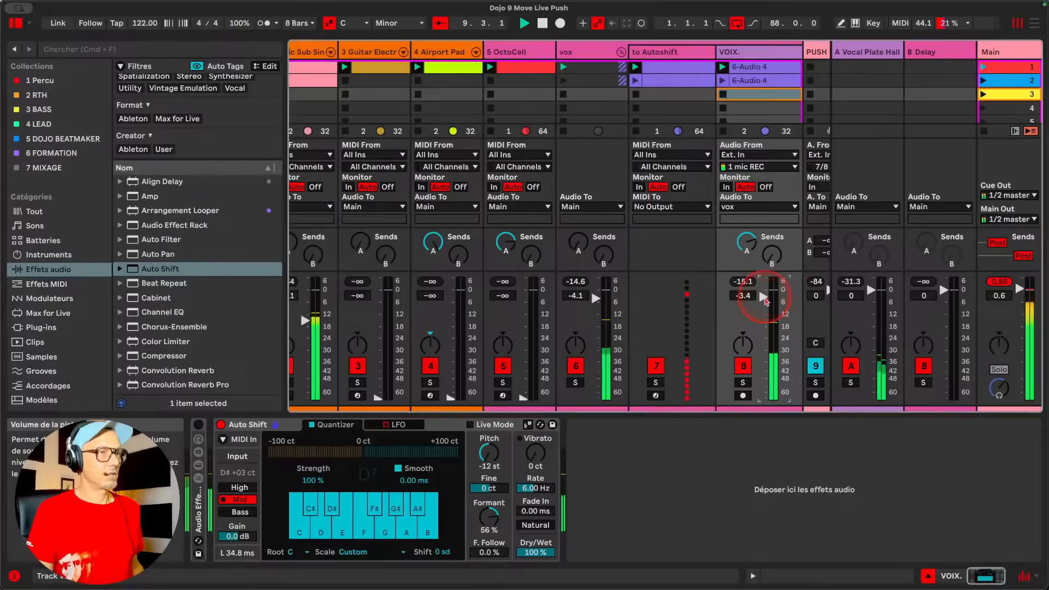
drag(488, 458, 489, 454)
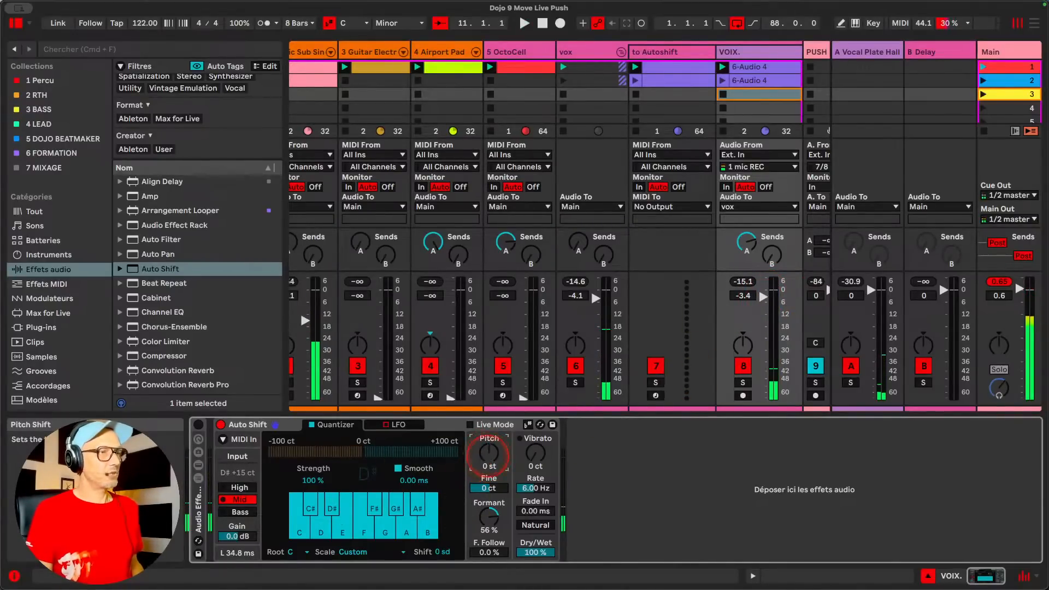
double_click(492, 519)
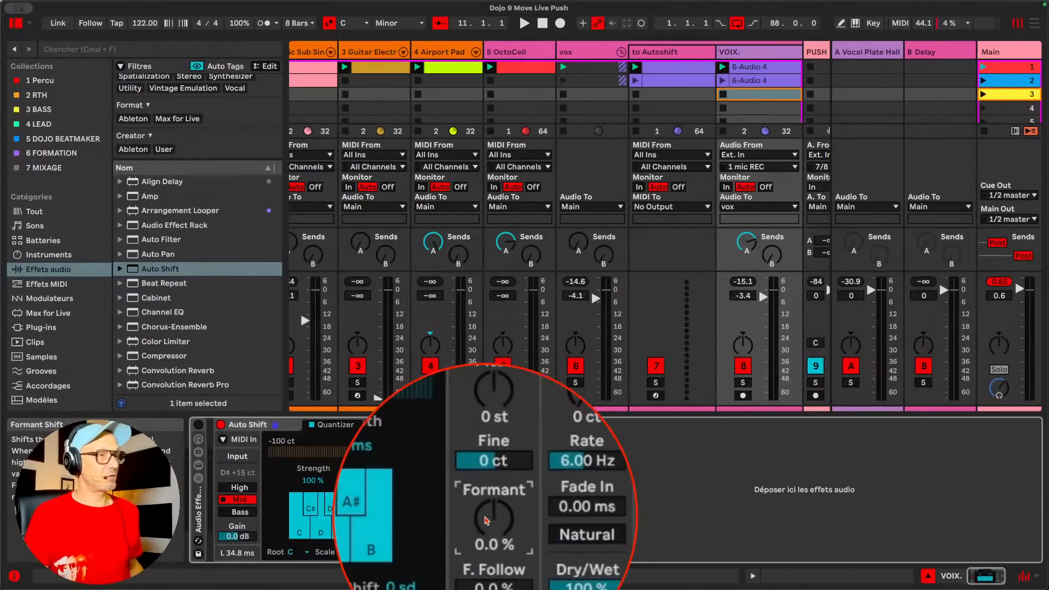
Set Auto Shift's Formant Follow to 96 % and play the set
click(481, 555)
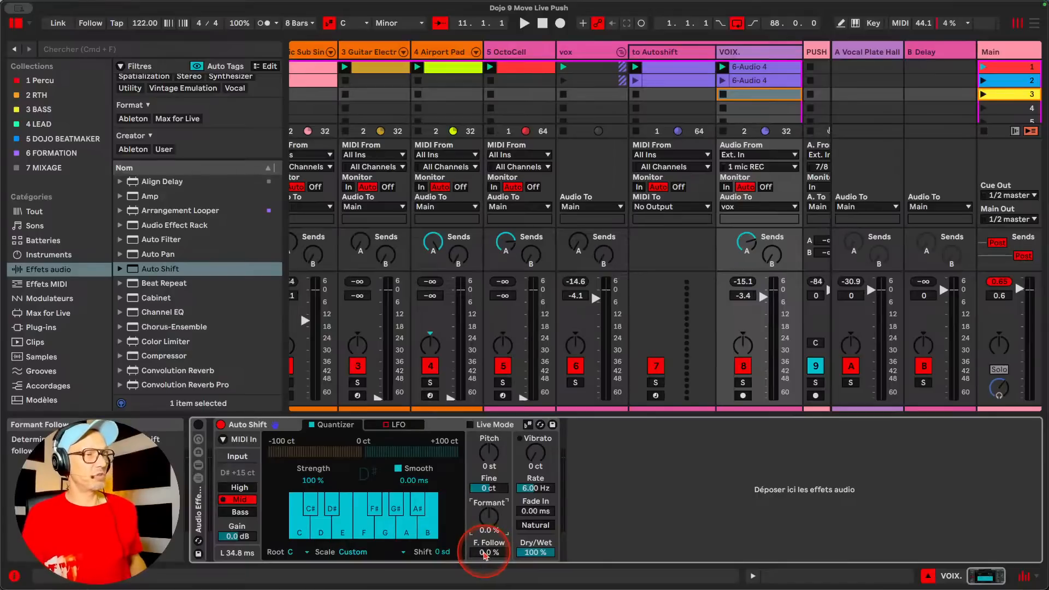
drag(485, 552, 485, 527)
key(space)
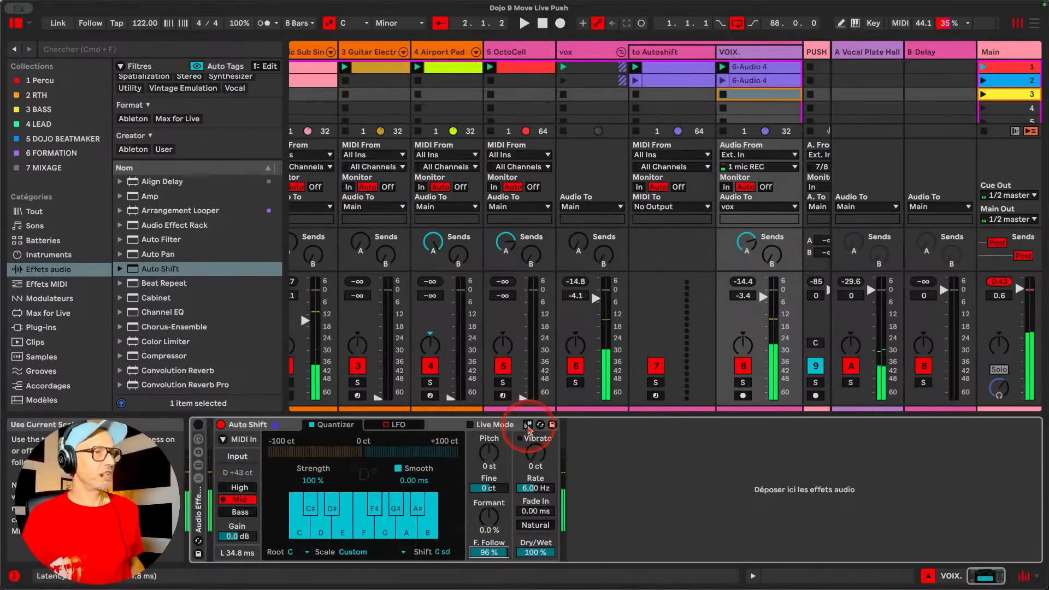
Make Auto Shift use the current scale and try a pitch shift during playback
click(527, 425)
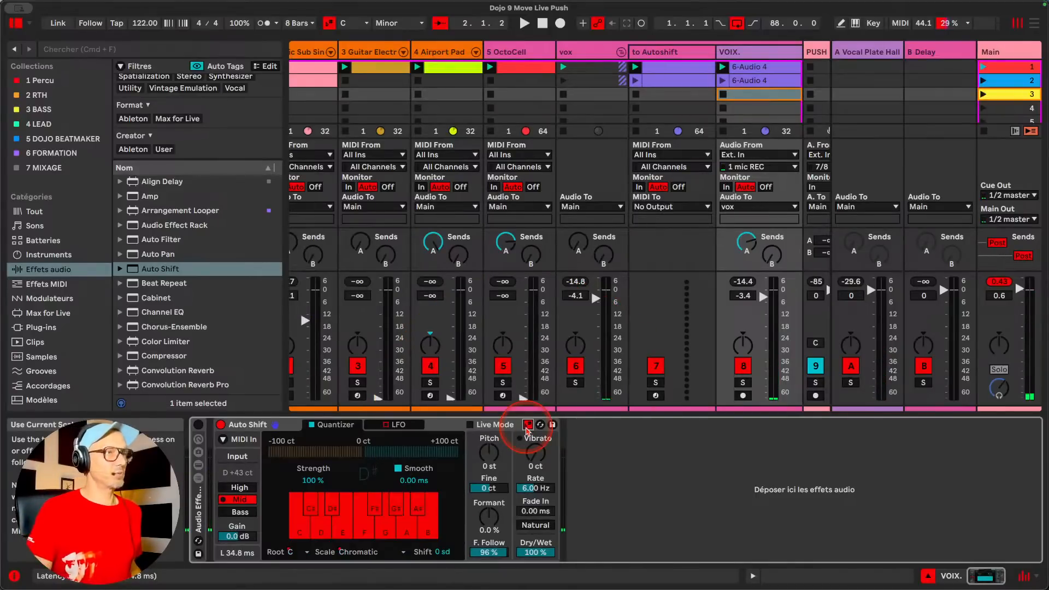
key(space)
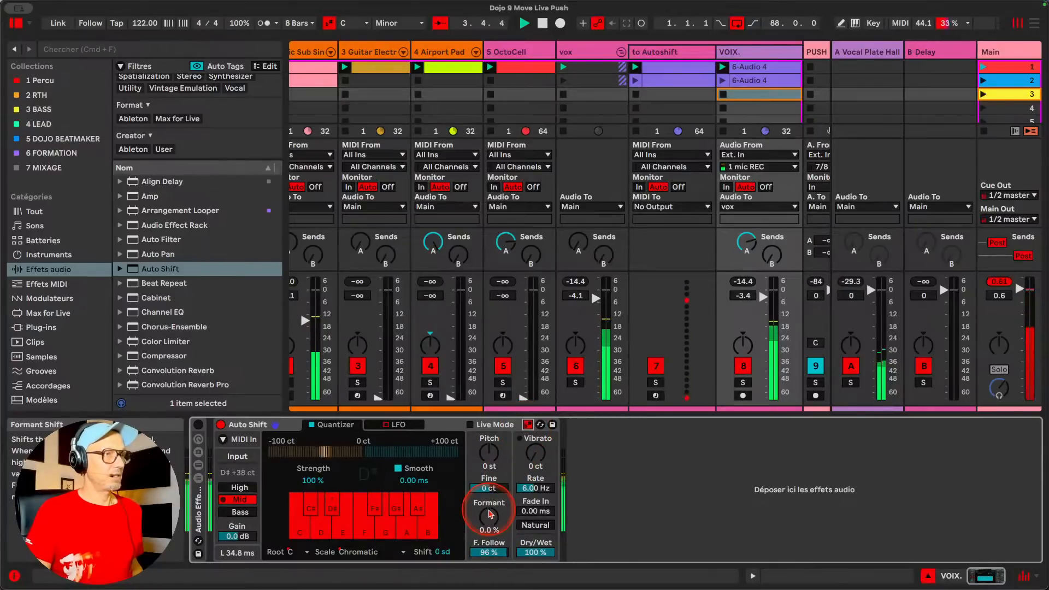
mouse_move(487, 453)
mouse_down()
mouse_move(487, 442)
mouse_move(489, 469)
mouse_up()
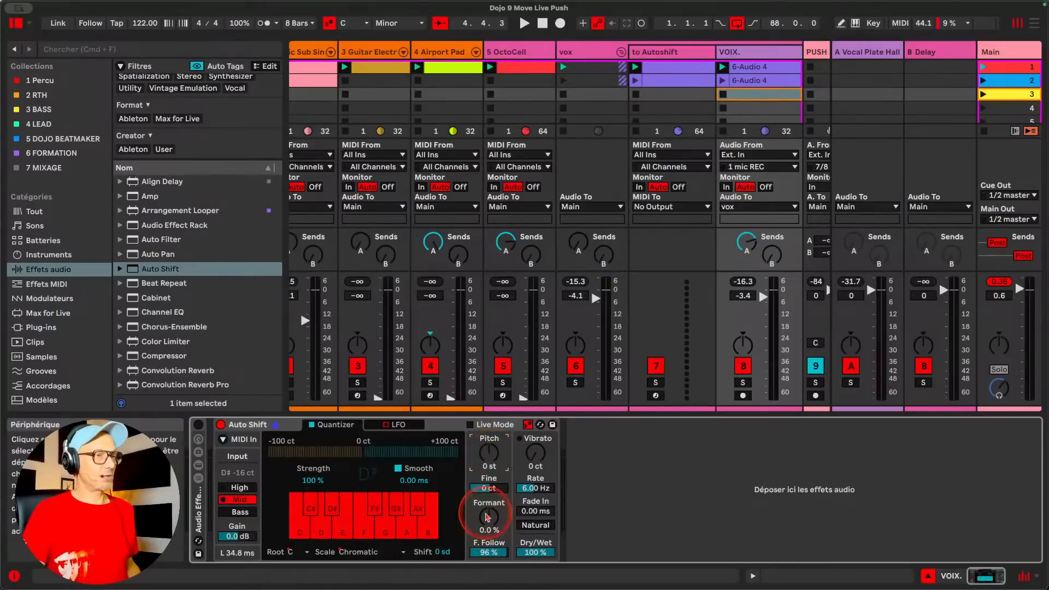
Reset Formant Follow to 0 % and turn off Auto Shift's use of the current scale during playback
click(488, 549)
click(488, 553)
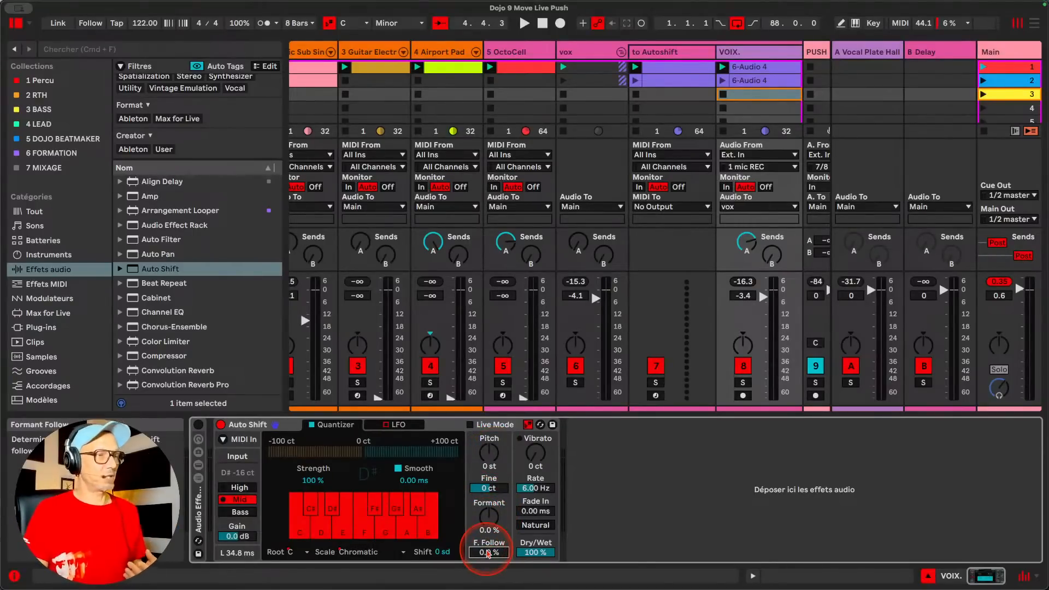
click(509, 452)
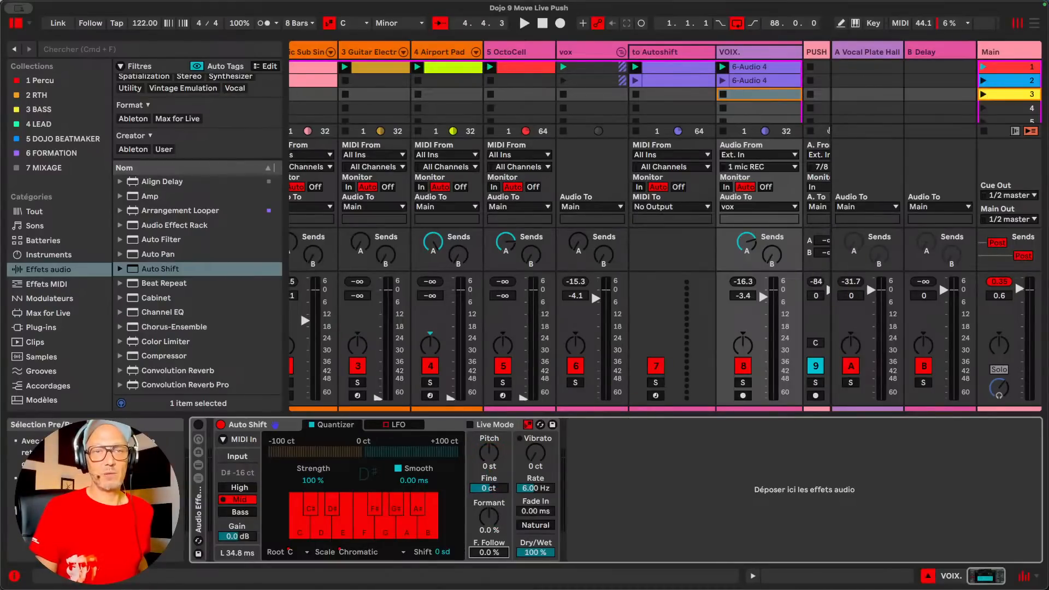
click(954, 240)
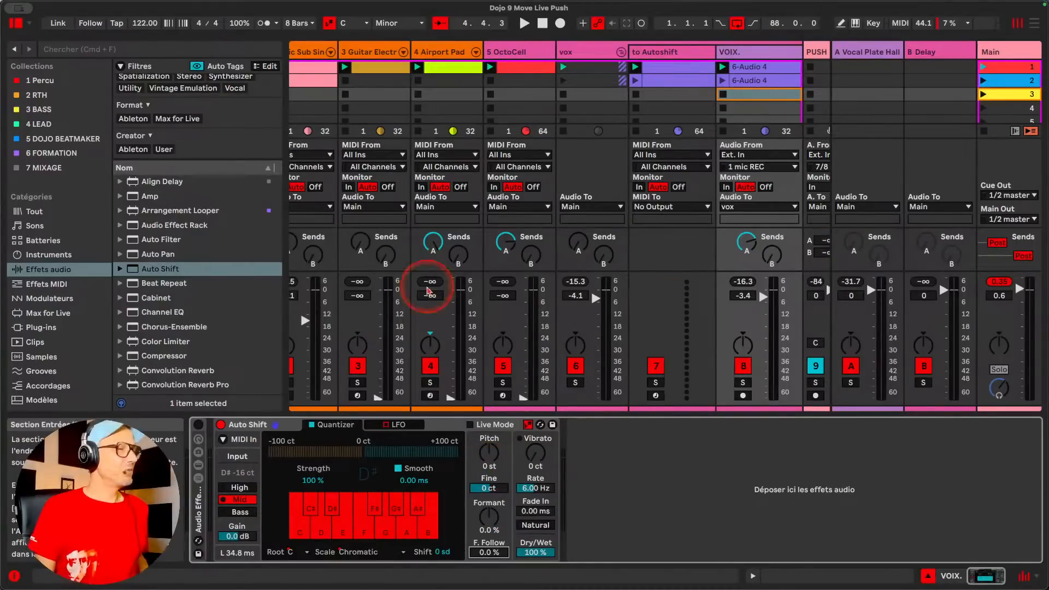
key(space)
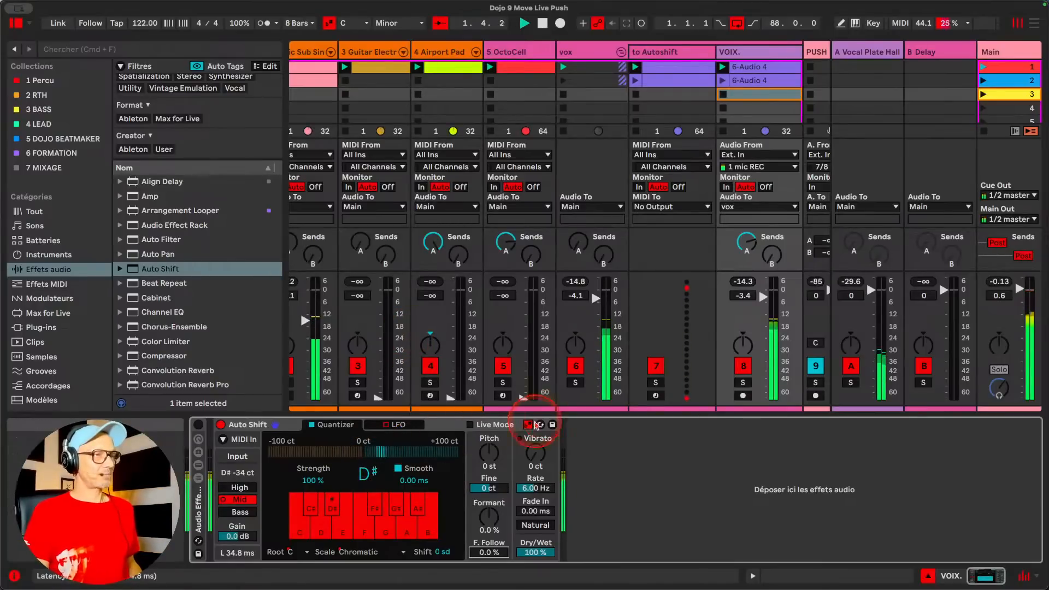
click(528, 424)
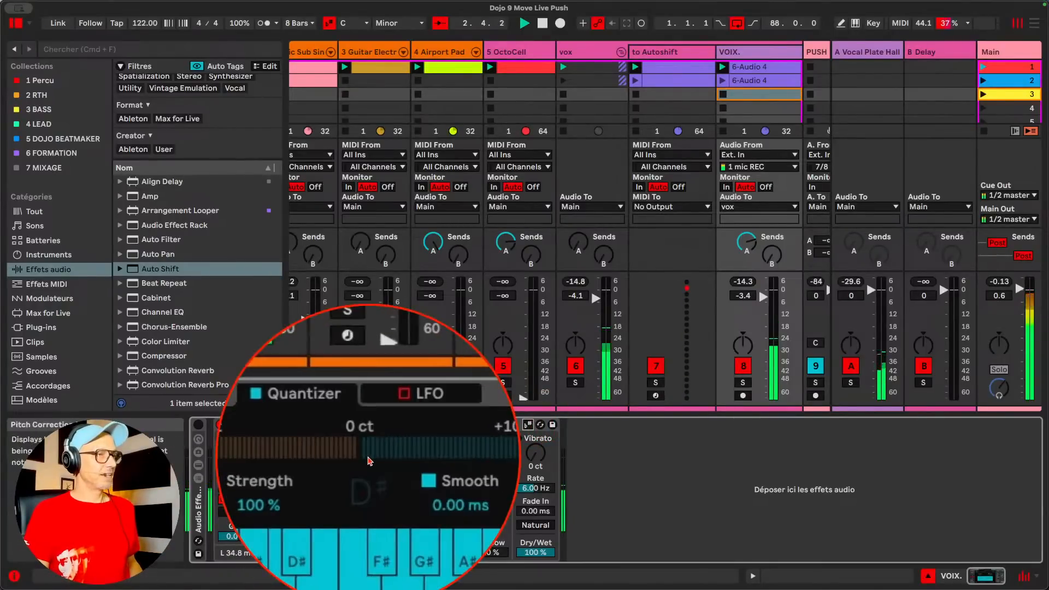
Stop playback, set Auto Shift's quantizer Strength to 0 %, and play the set again
key(space)
drag(313, 481, 313, 524)
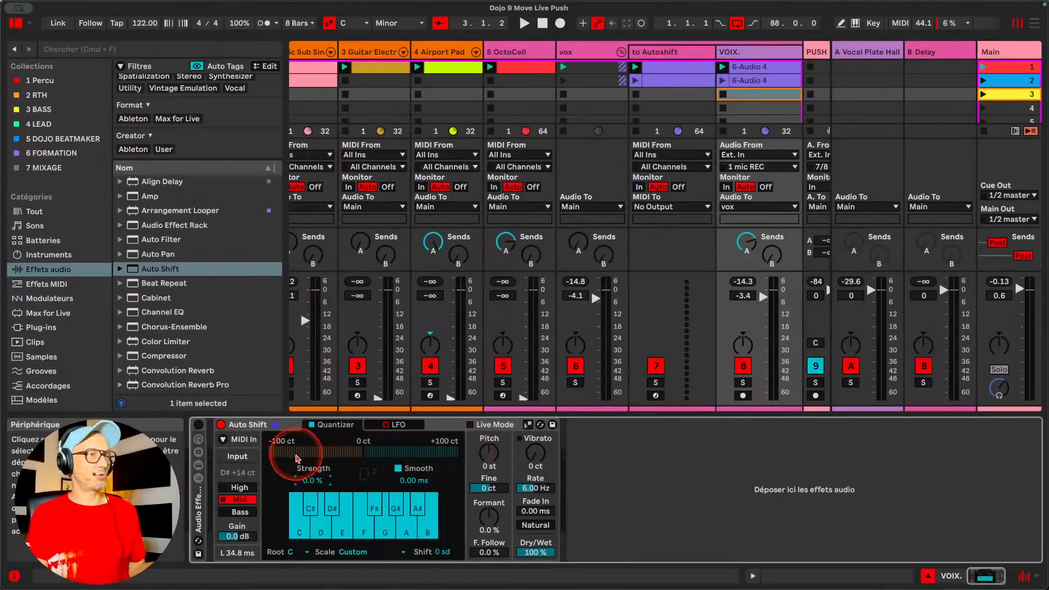
key(space)
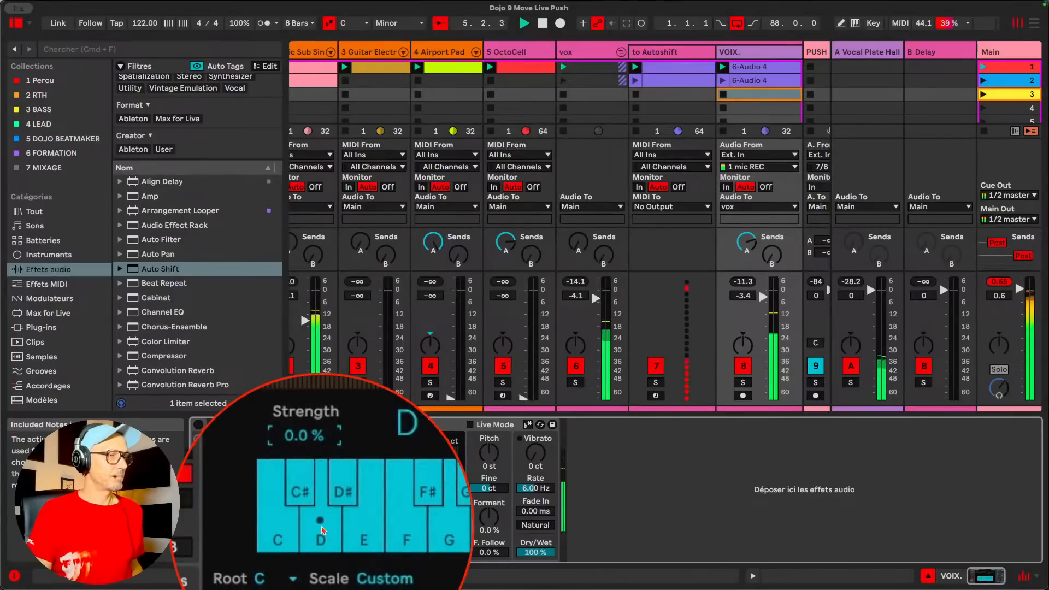
Compare Auto Shift's Bass, Mid and High pitch ranges during playback and return to Mid
click(246, 513)
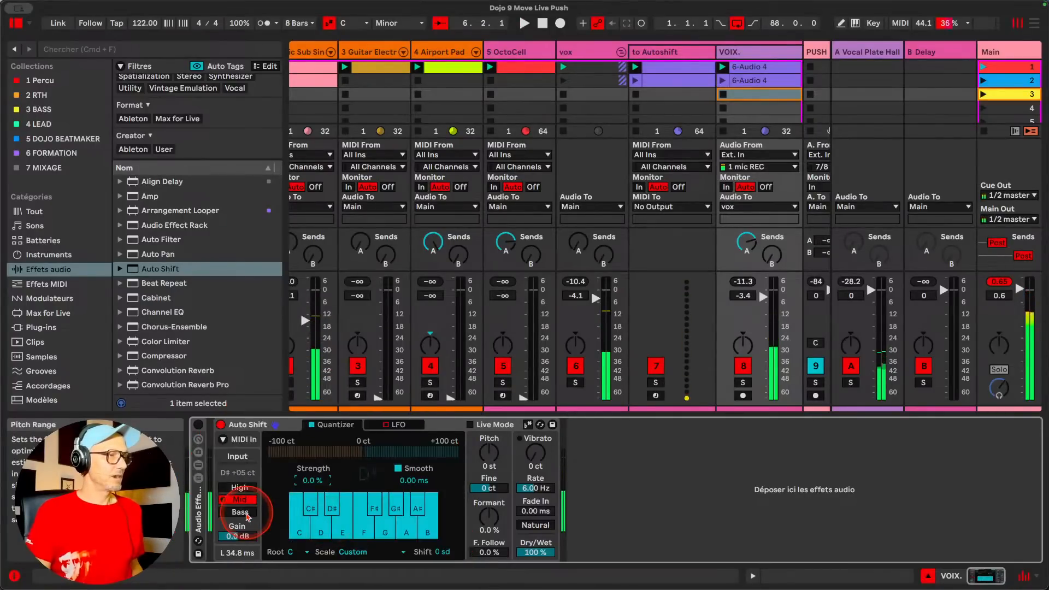
key(space)
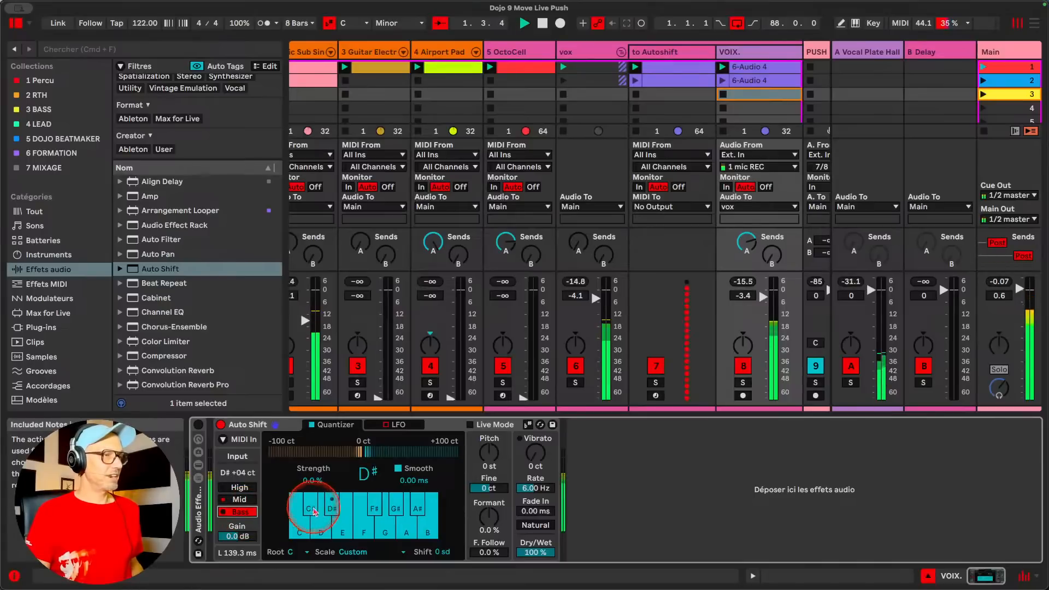
click(238, 508)
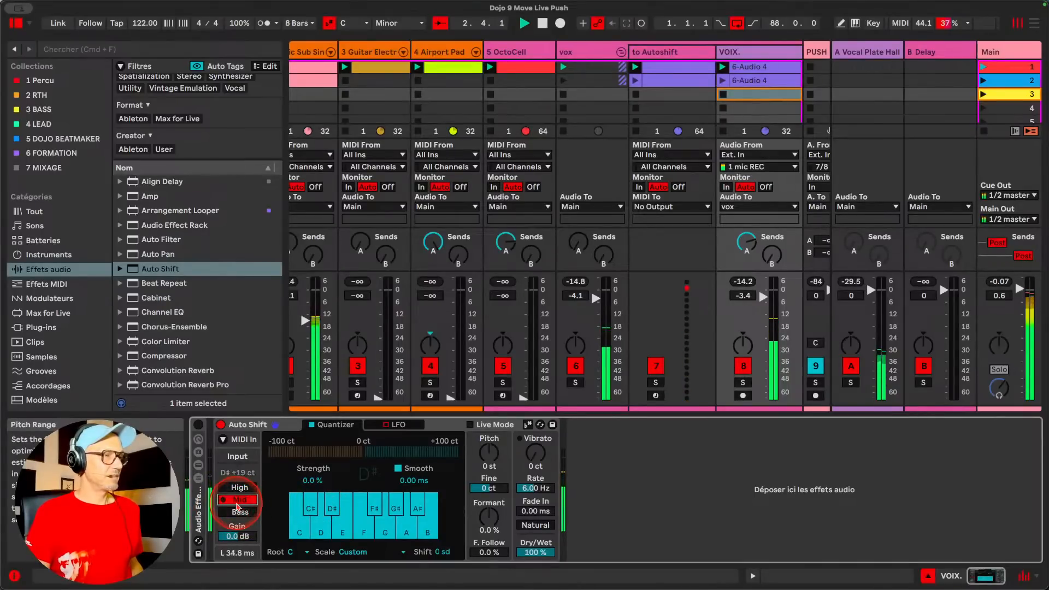
click(241, 487)
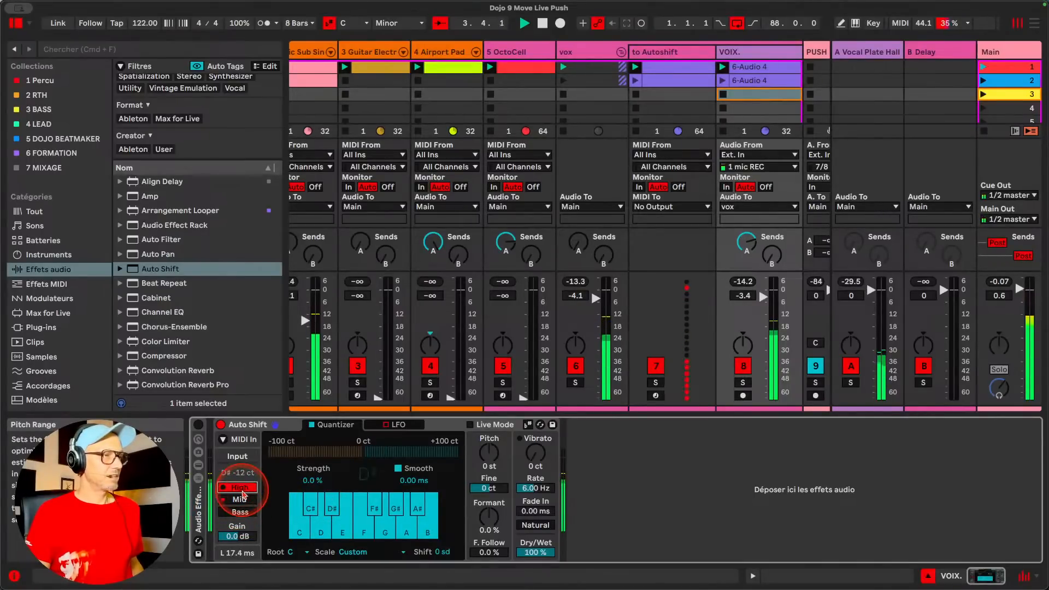
click(240, 499)
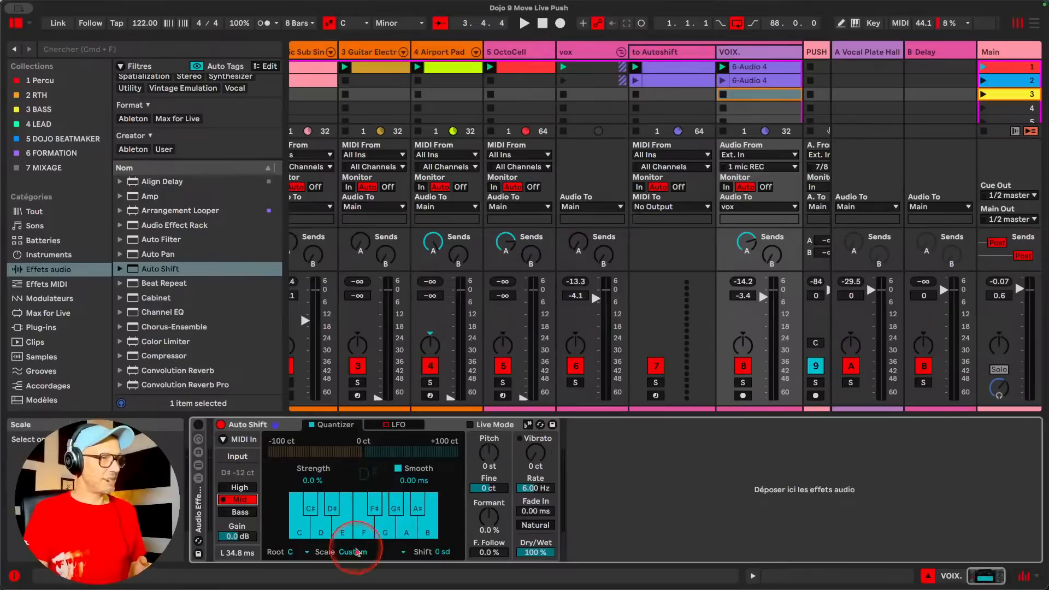
Make Auto Shift use the current scale and change the set's scale to Bhairav
click(528, 425)
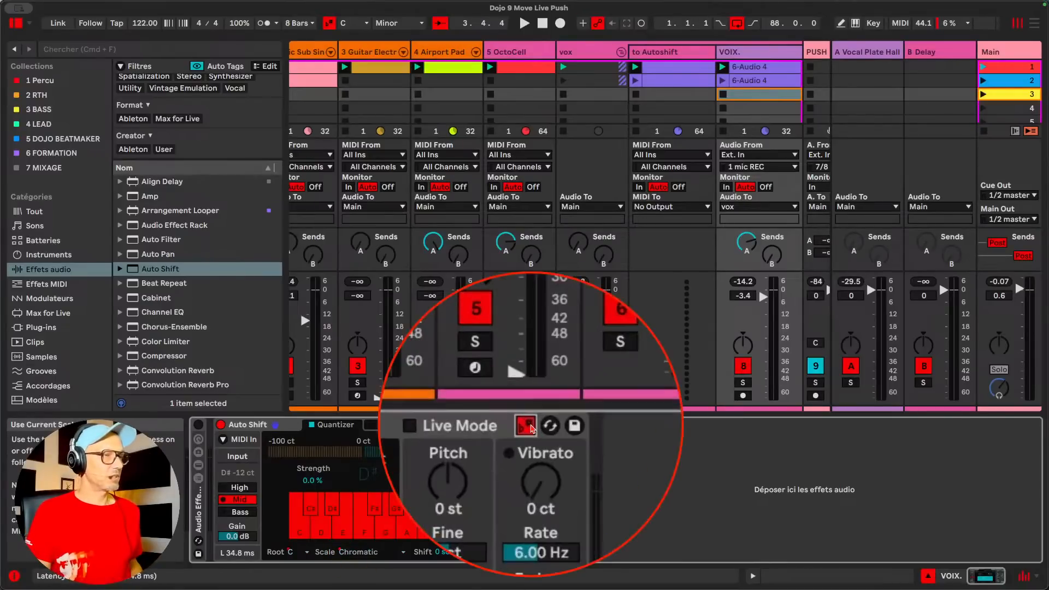
key(space)
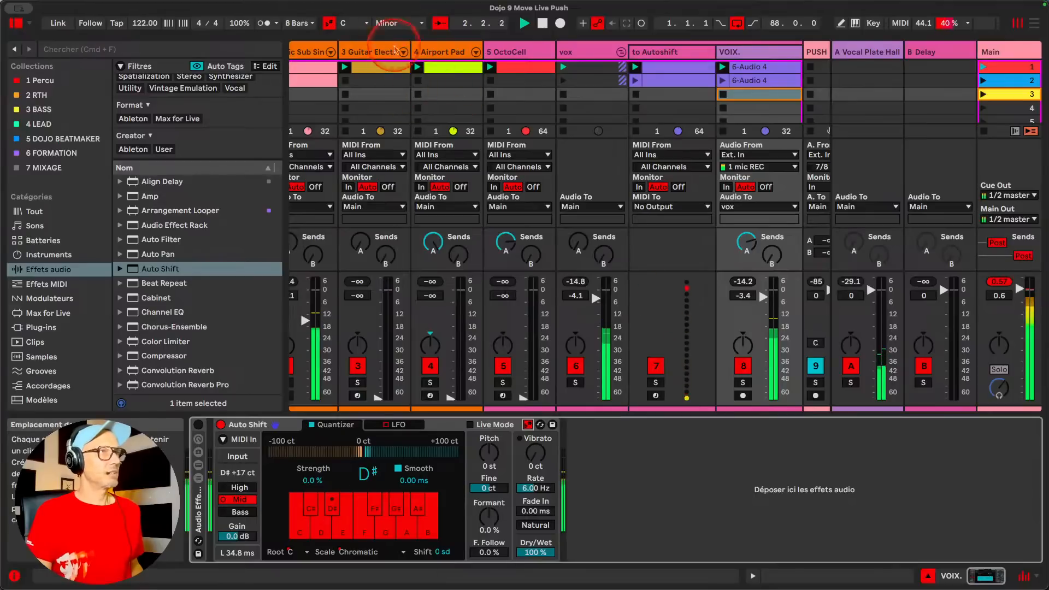
click(395, 23)
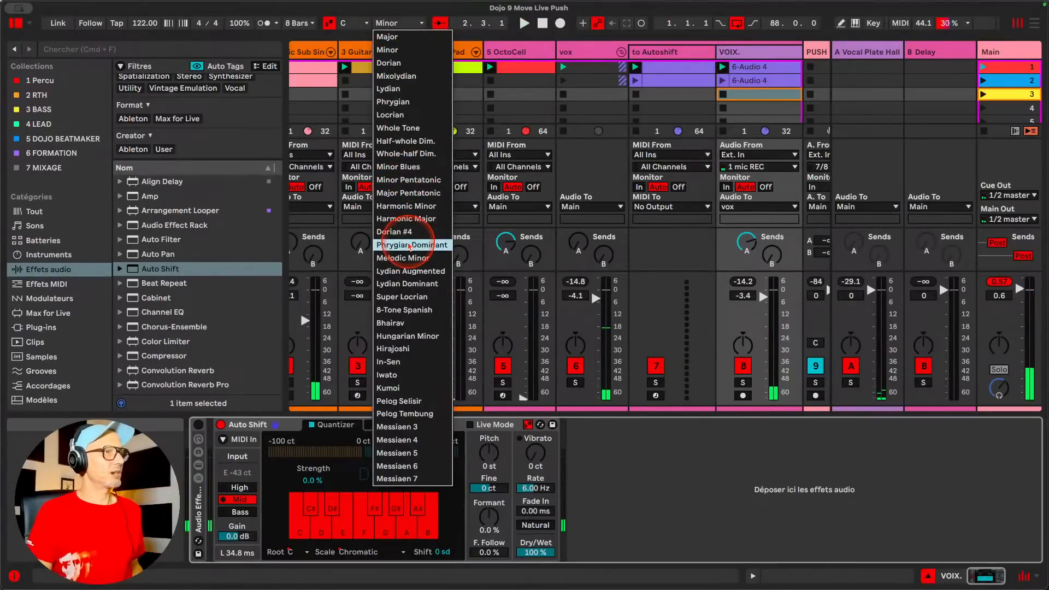
click(391, 323)
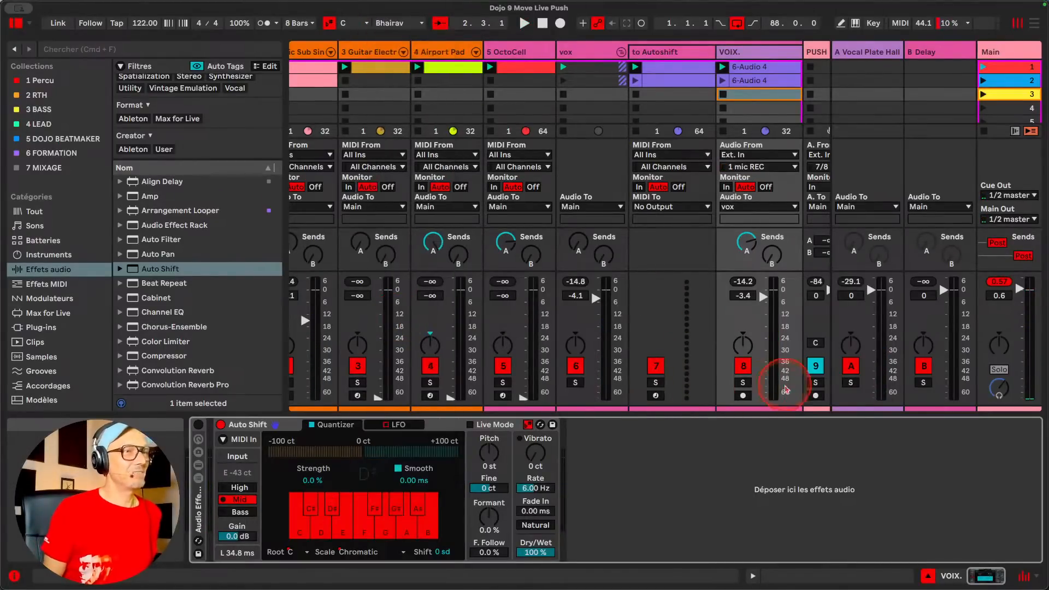
Play the set, change its scale to Iwato and raise Auto Shift's quantizer Strength to 100 %
scroll(444, 363, left, 3)
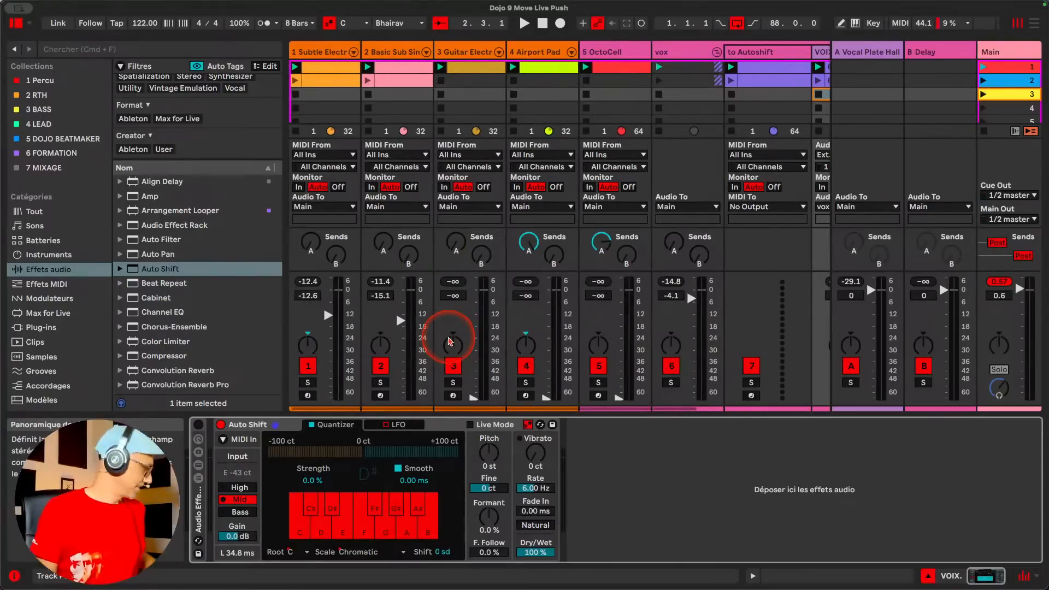
key(space)
scroll(449, 342, right, 7)
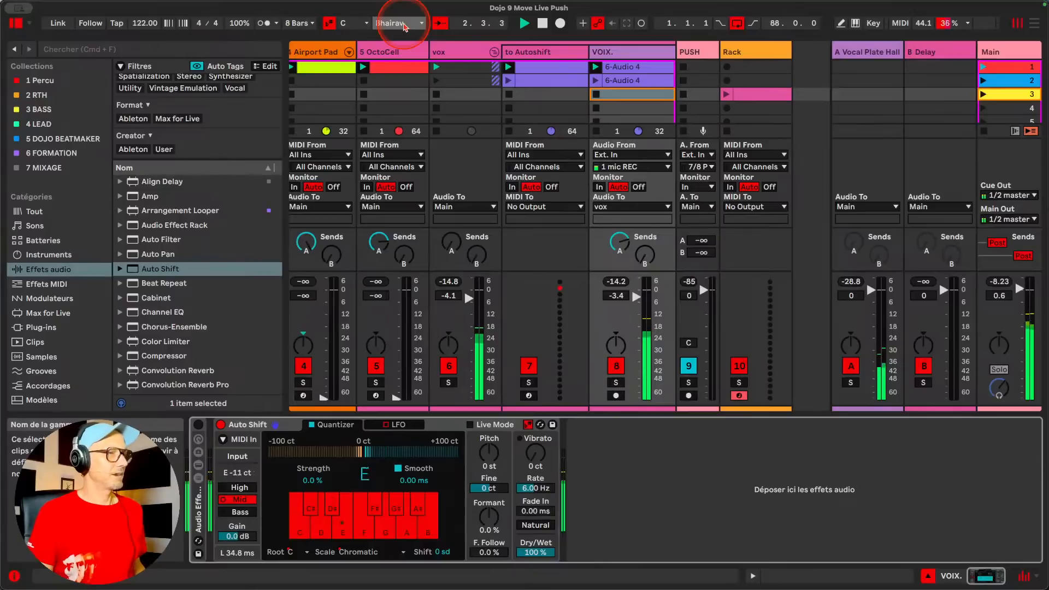
click(405, 25)
click(396, 375)
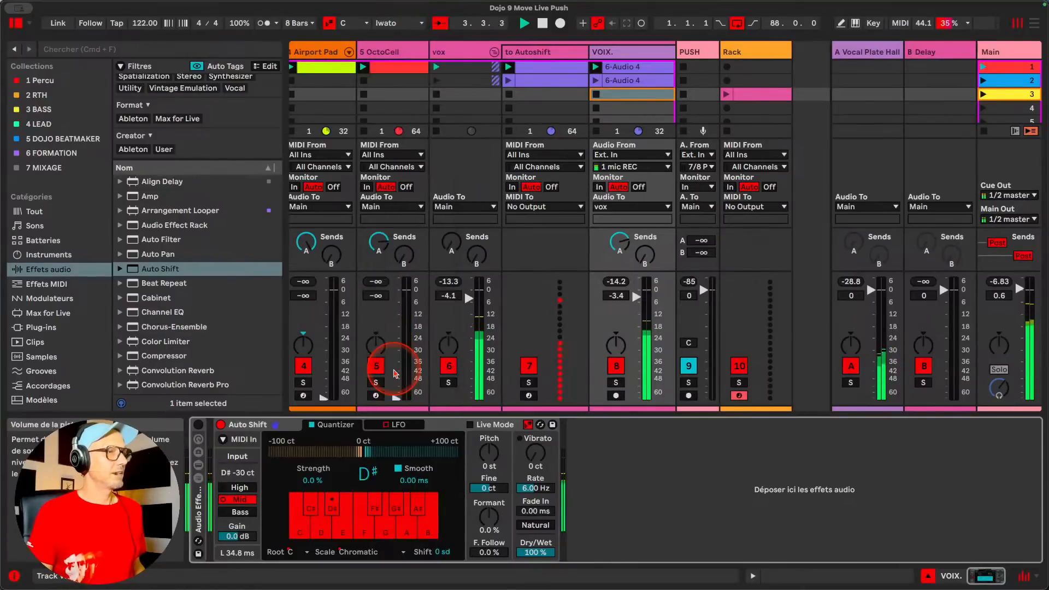
drag(311, 480, 310, 437)
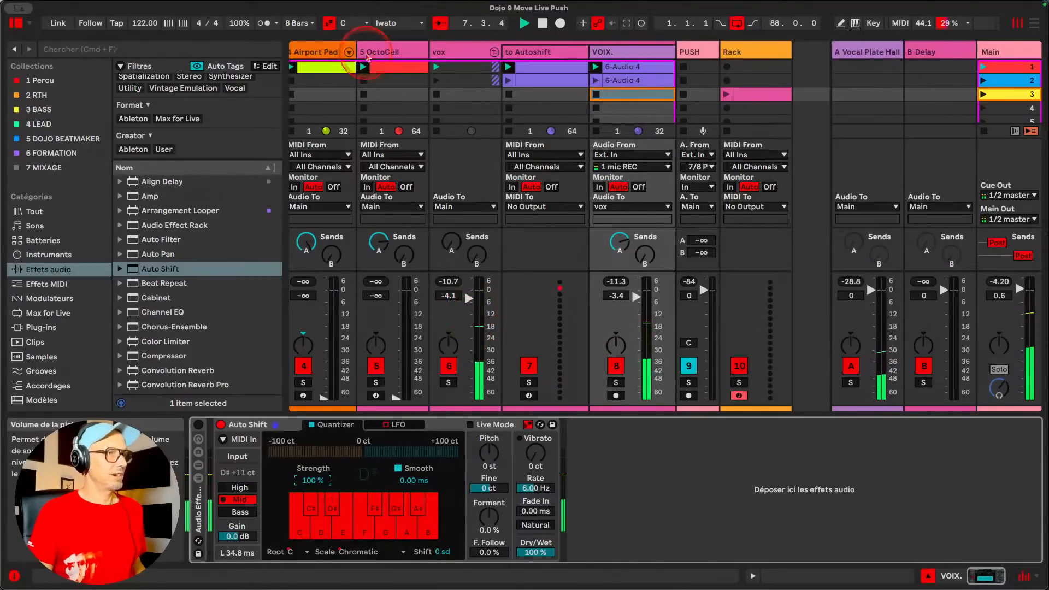
Try the Minor Blues and Phrygian scales for the set during playback, and return the scale to Minor
click(401, 24)
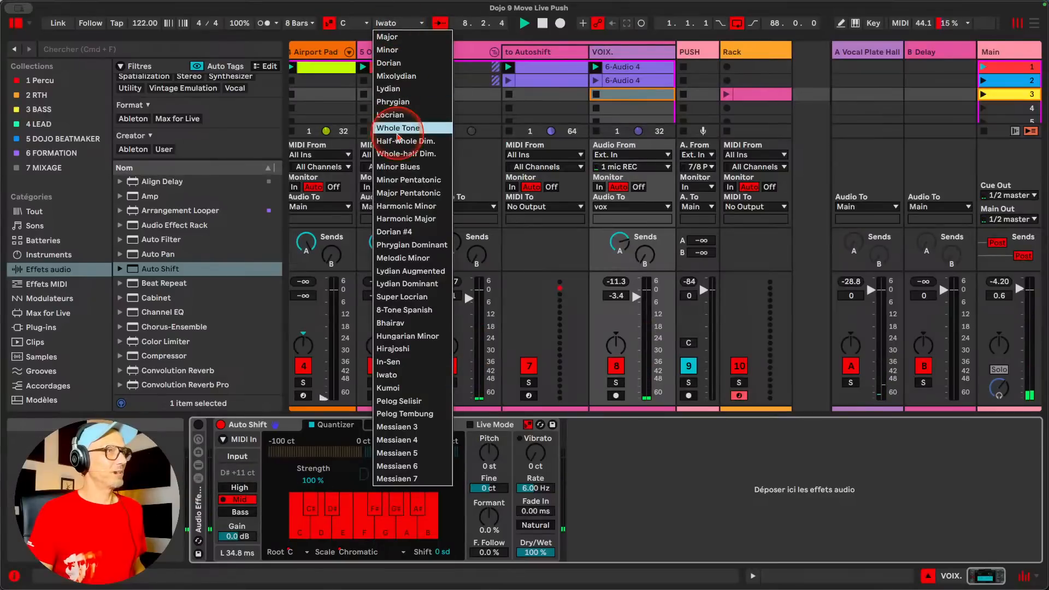
click(401, 167)
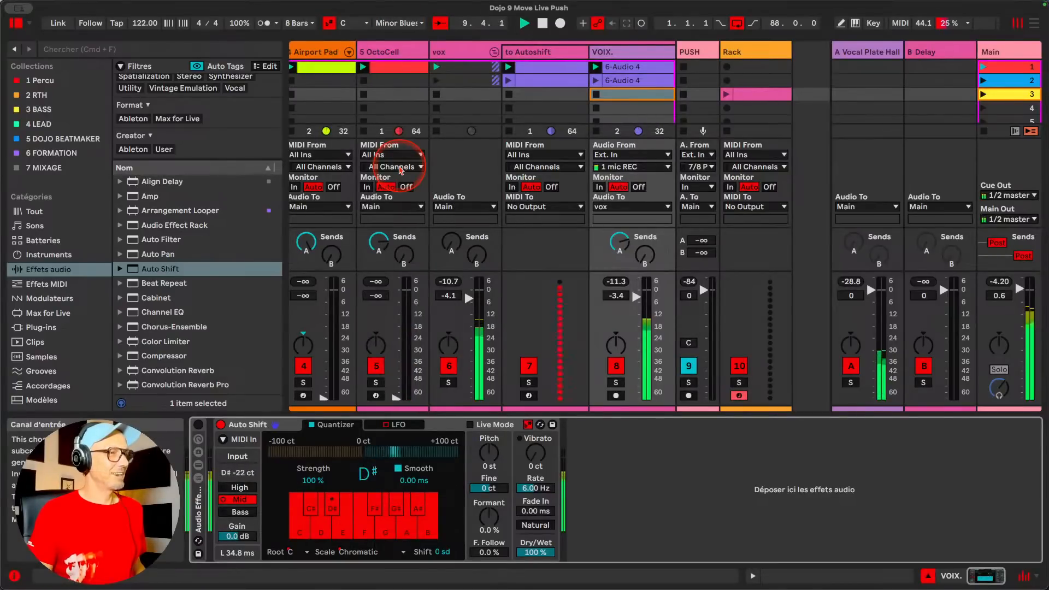
click(394, 25)
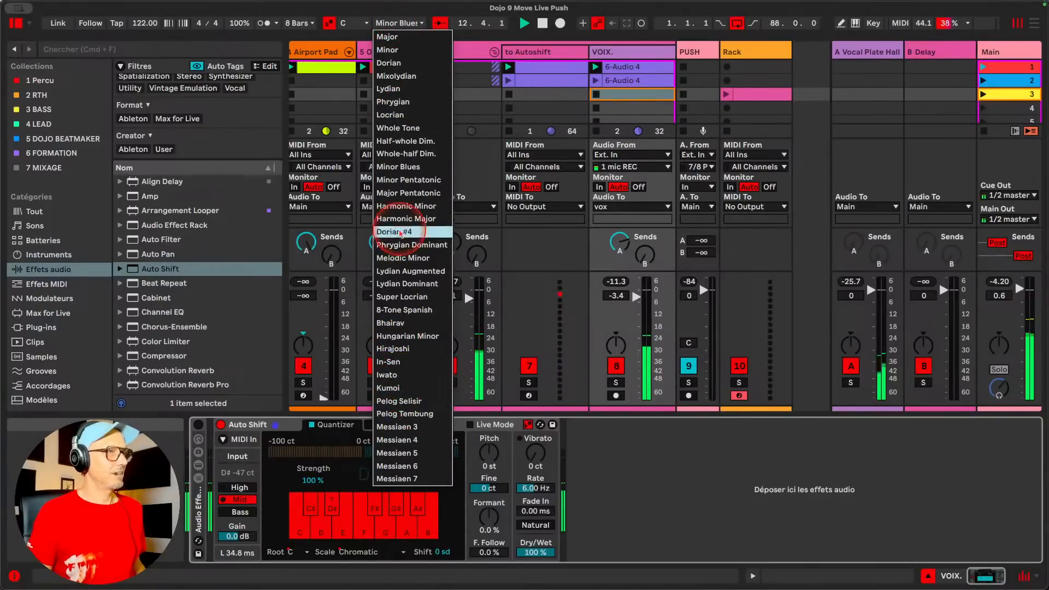
click(388, 102)
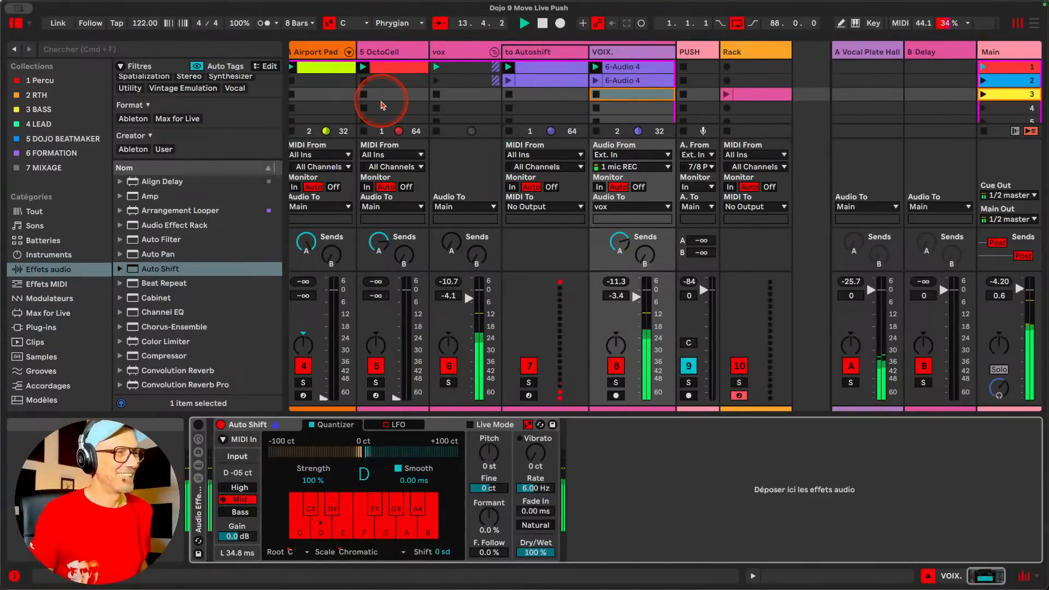
click(389, 23)
click(398, 53)
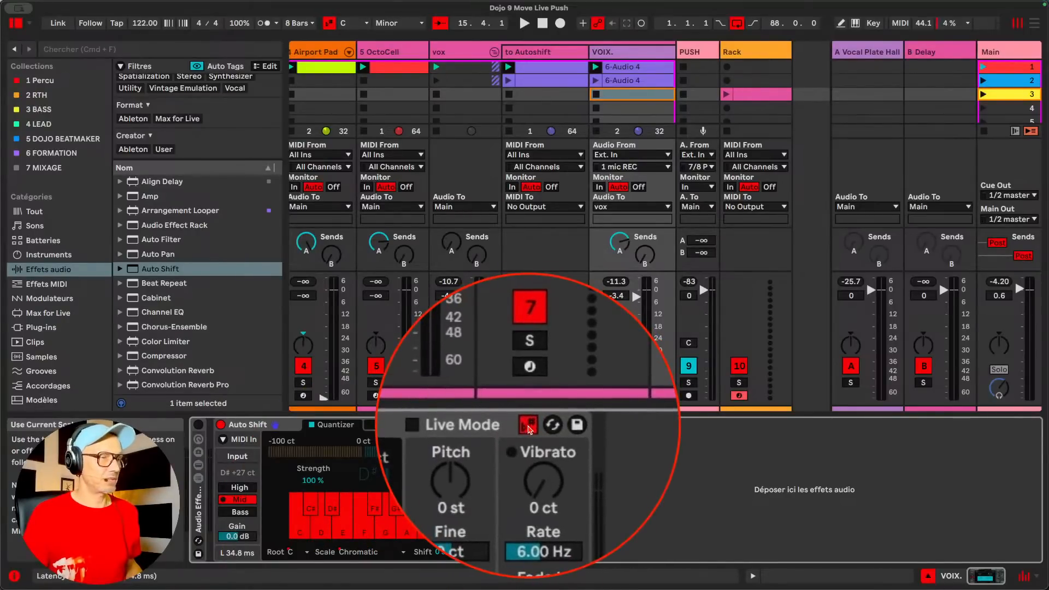
Look at the theme and color options in the application settings and close them
key(super+comma)
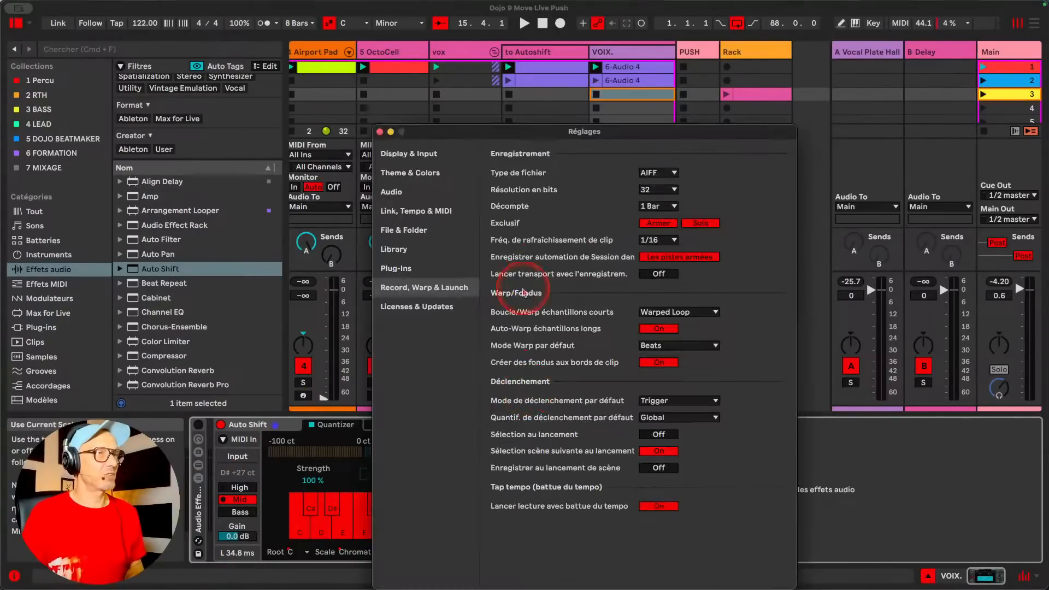
click(427, 174)
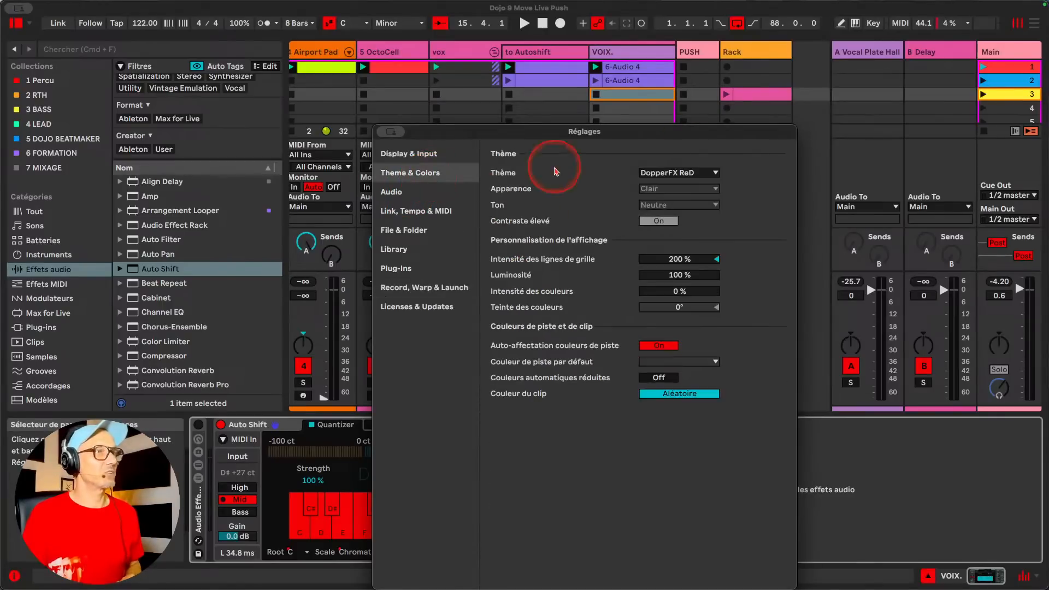
click(388, 133)
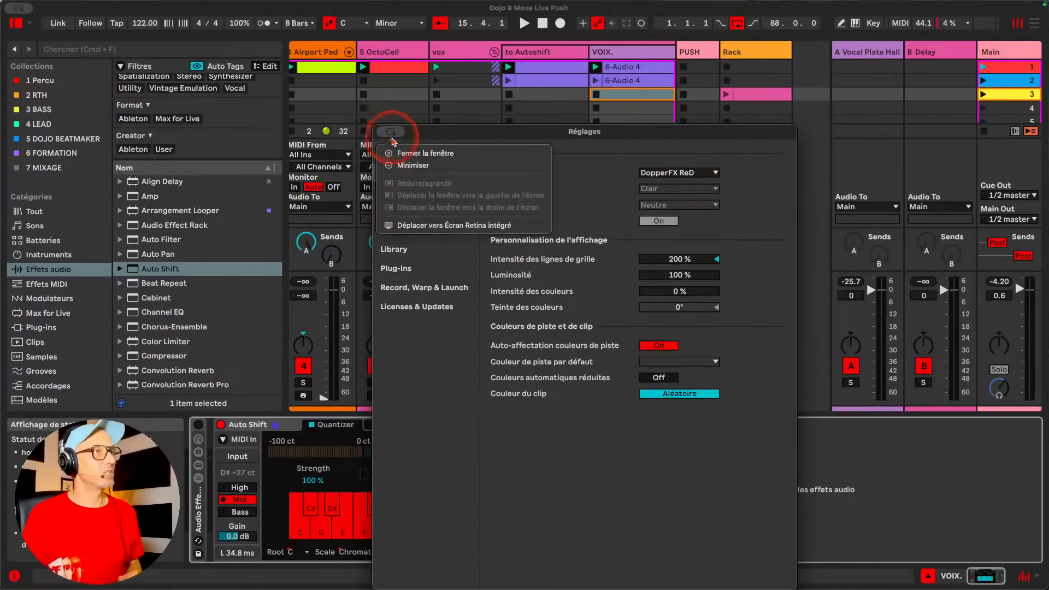
click(417, 152)
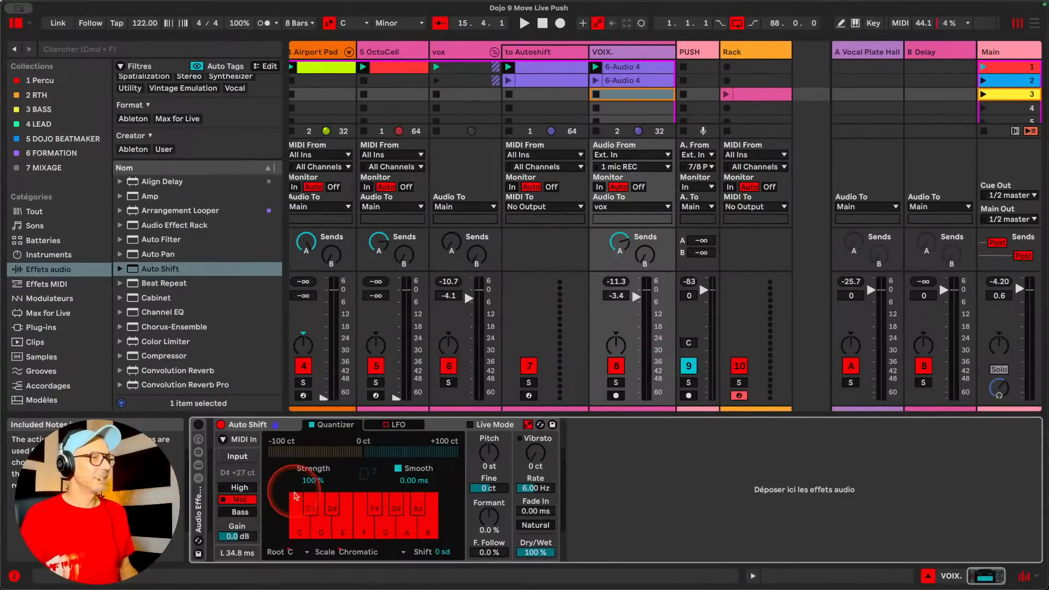
Set Auto Shift's quantizer Strength to 0 %, play the set and raise Strength to 100 %
drag(311, 480, 312, 525)
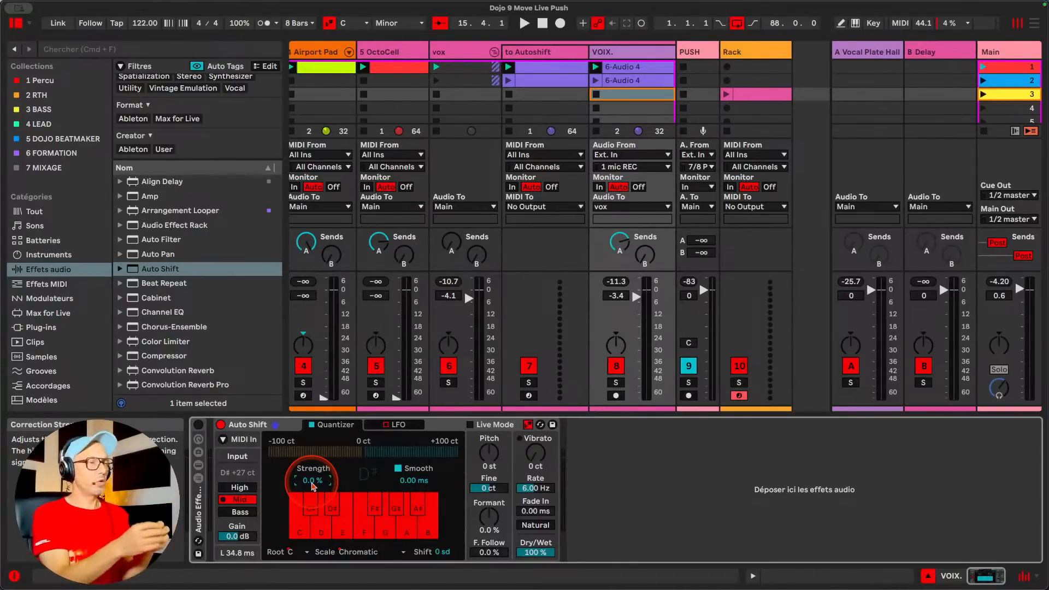
key(space)
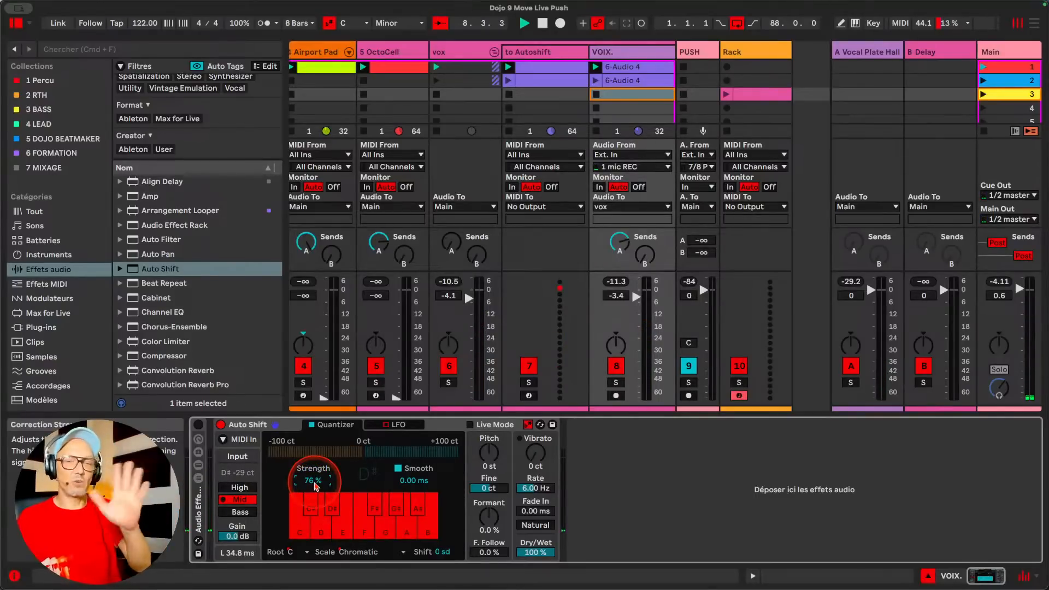
mouse_move(315, 486)
mouse_down()
mouse_move(317, 470)
mouse_move(320, 483)
mouse_up()
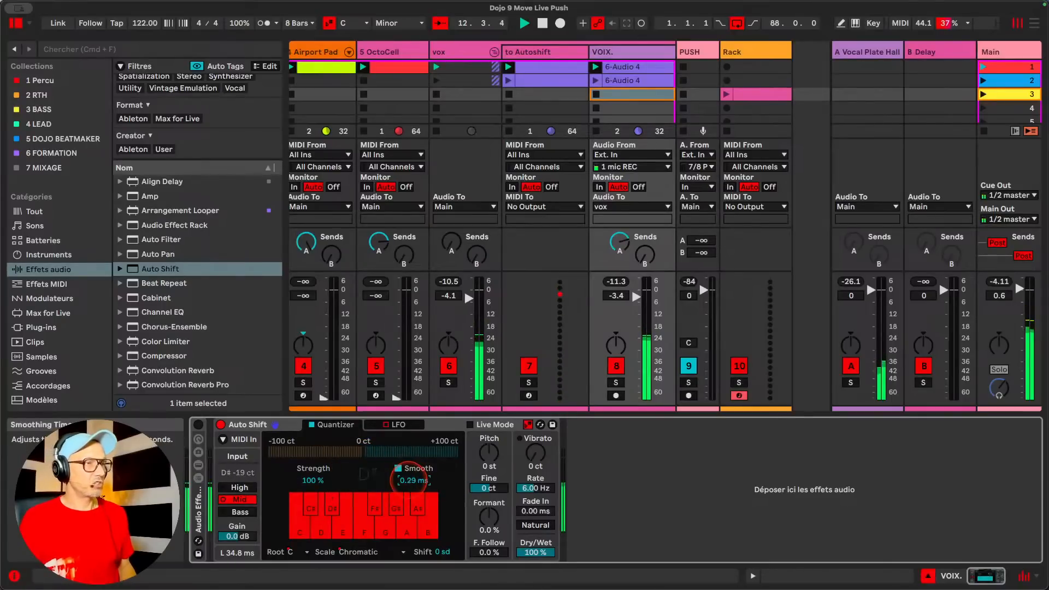
Try a quantizer Smooth time of 200 ms during playback and settle on 80.6 ms
drag(409, 480, 408, 474)
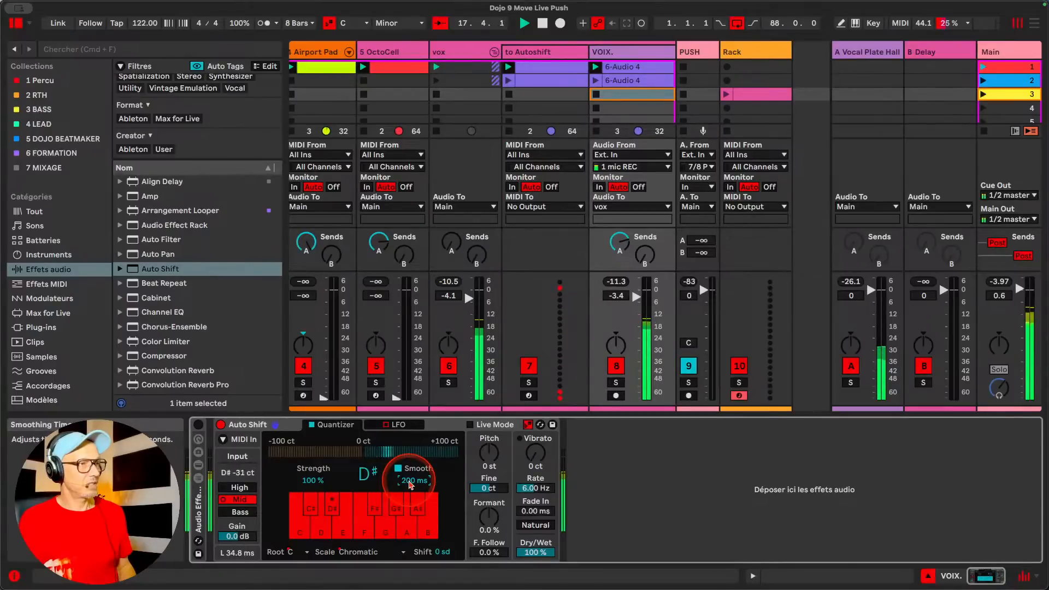
drag(410, 483, 410, 505)
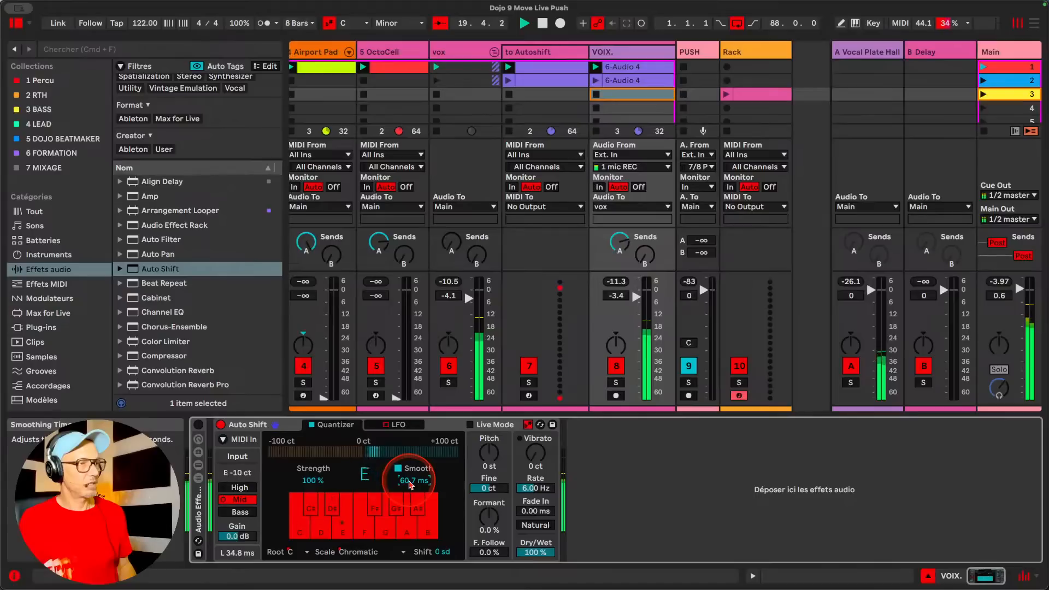
drag(410, 484, 411, 481)
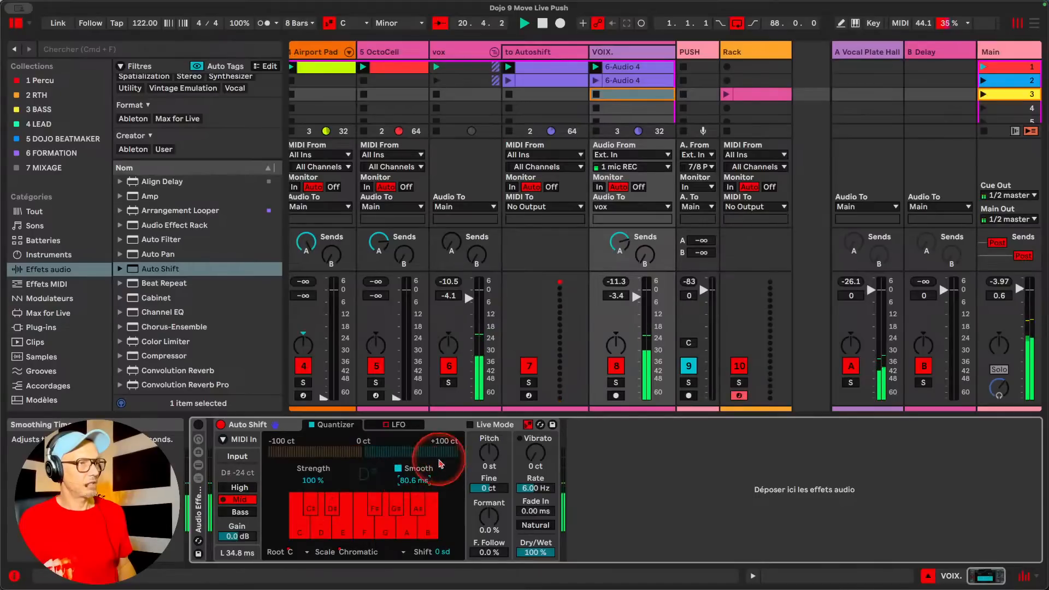
Turn off Auto Shift's use of the current scale, exclude F from the quantizer's notes and play the set
click(527, 424)
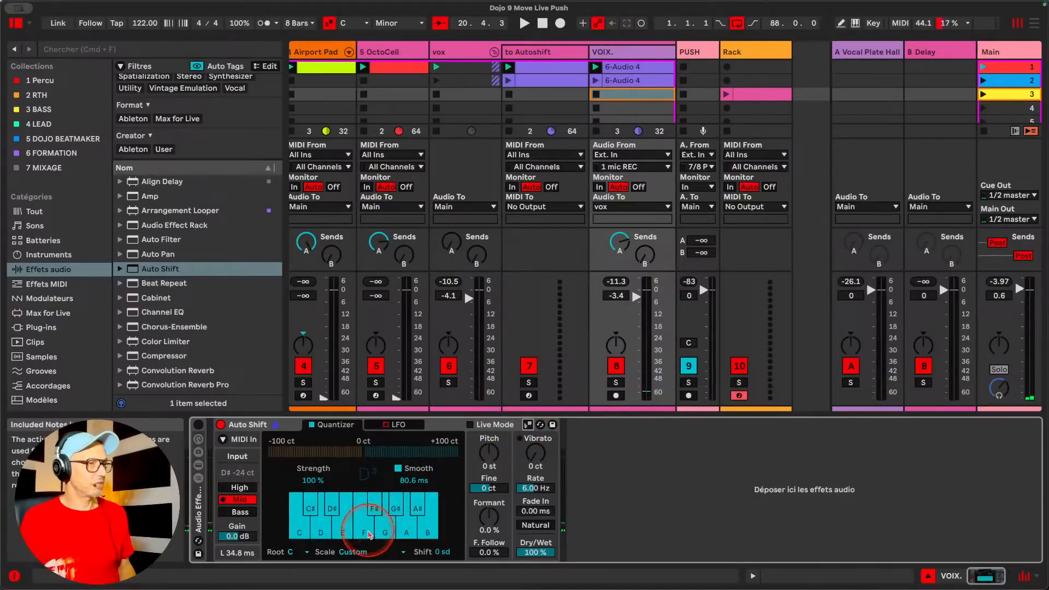
click(363, 519)
key(space)
Reset the quantizer's Strength to 0 % and its Smooth time to 0 ms during playback
mouse_move(401, 474)
mouse_down()
mouse_move(401, 491)
mouse_move(401, 471)
mouse_up()
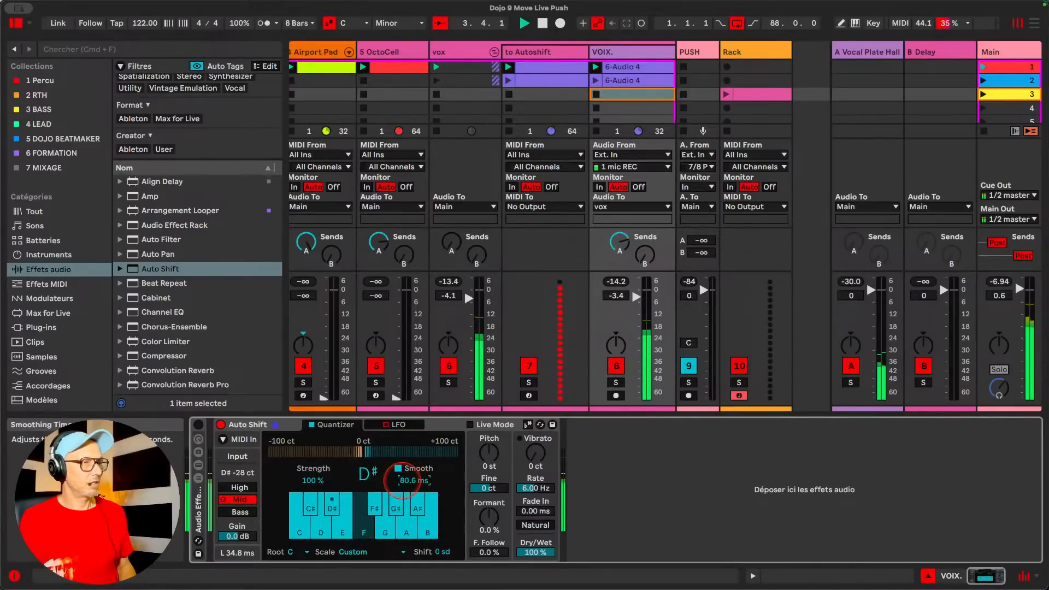
drag(319, 483, 319, 505)
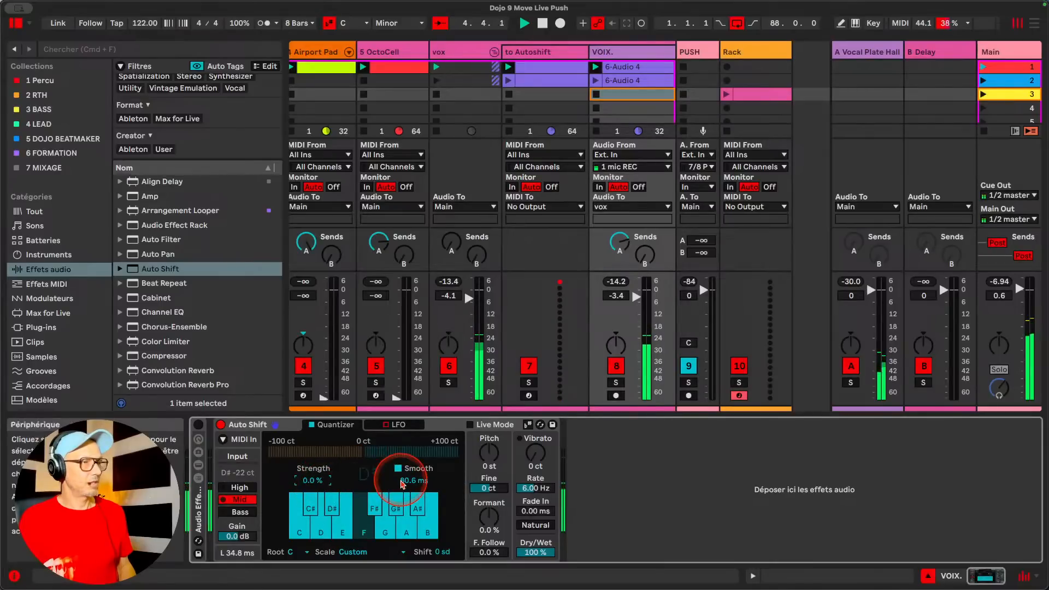
drag(406, 480, 406, 497)
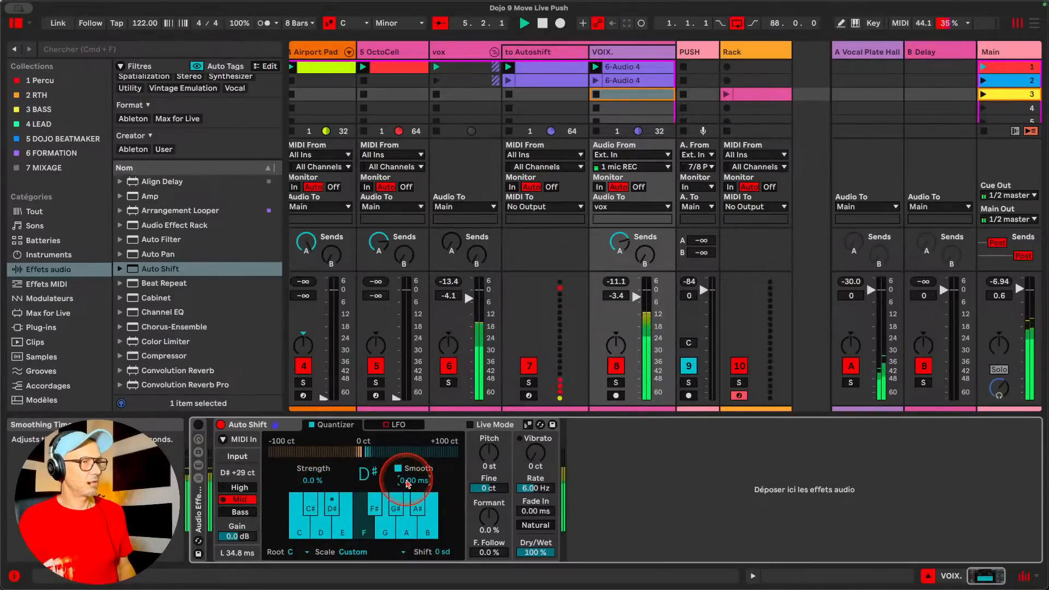
click(314, 540)
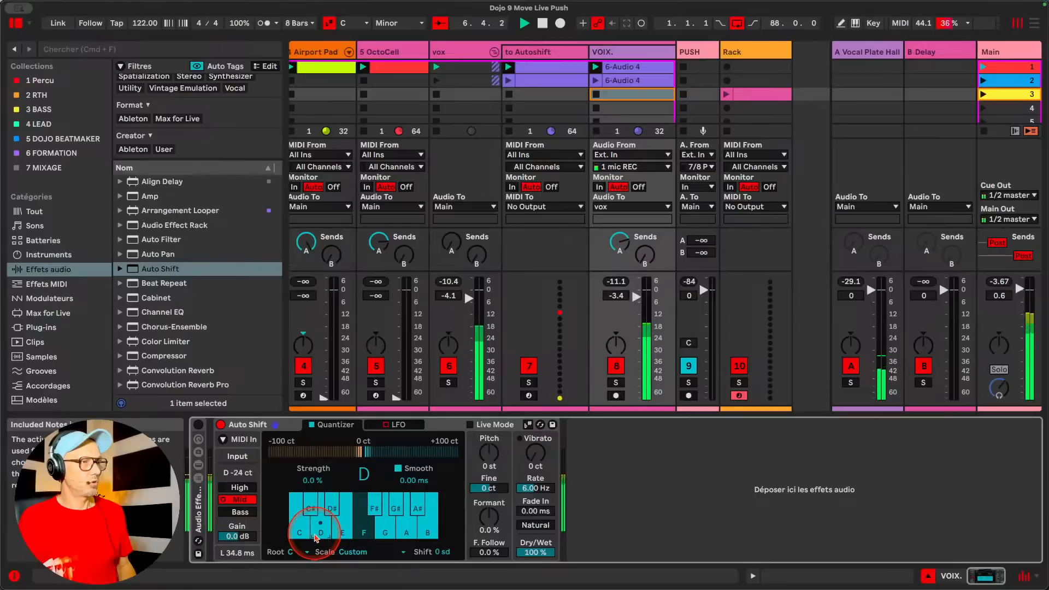
Exclude every remaining note except D# from Auto Shift's quantizer during playback
click(316, 538)
click(343, 527)
click(301, 529)
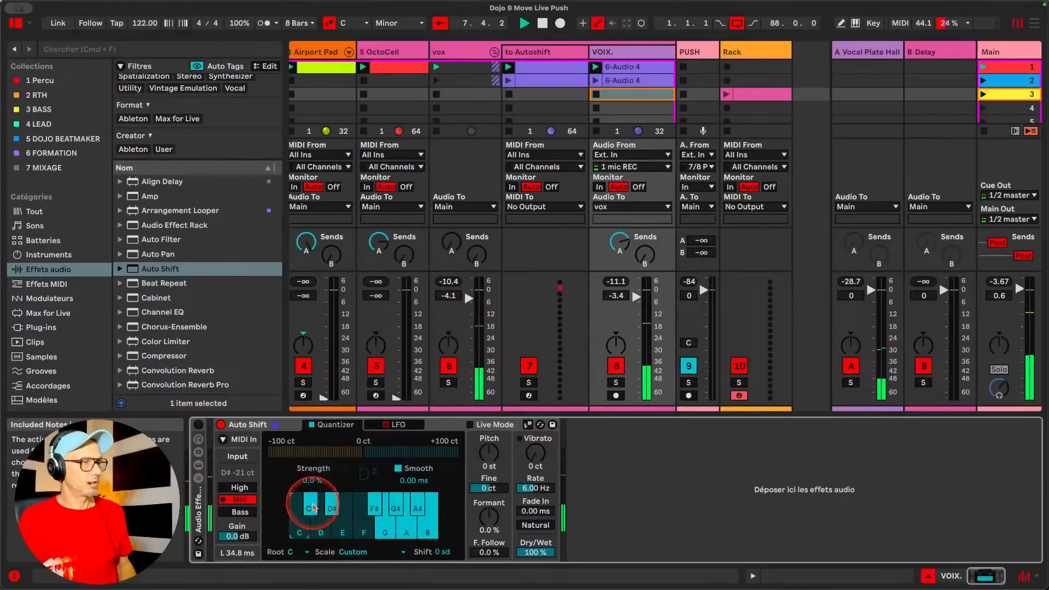
click(386, 523)
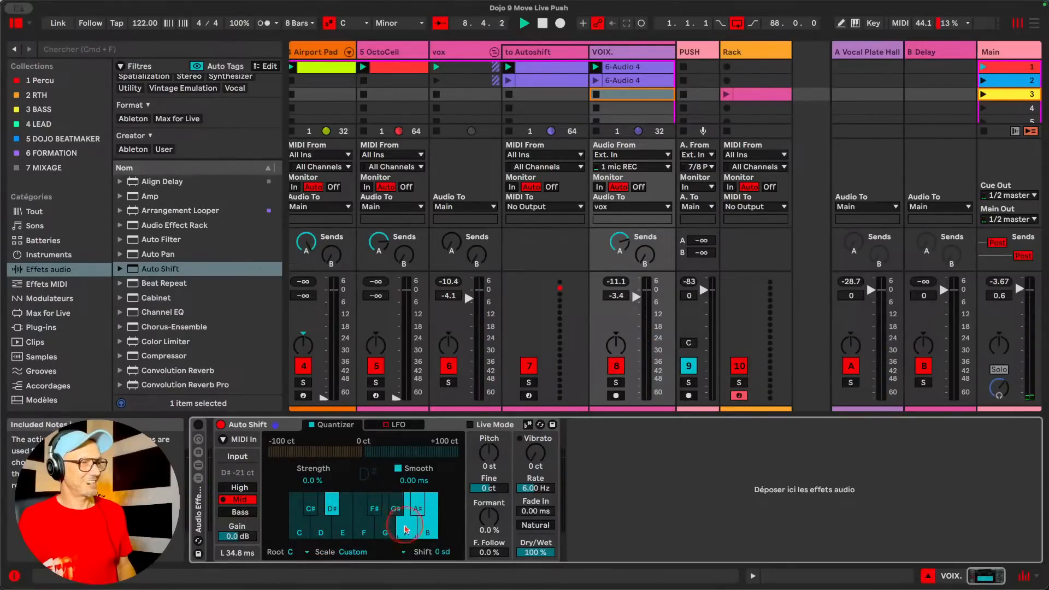
click(419, 508)
click(408, 529)
click(424, 528)
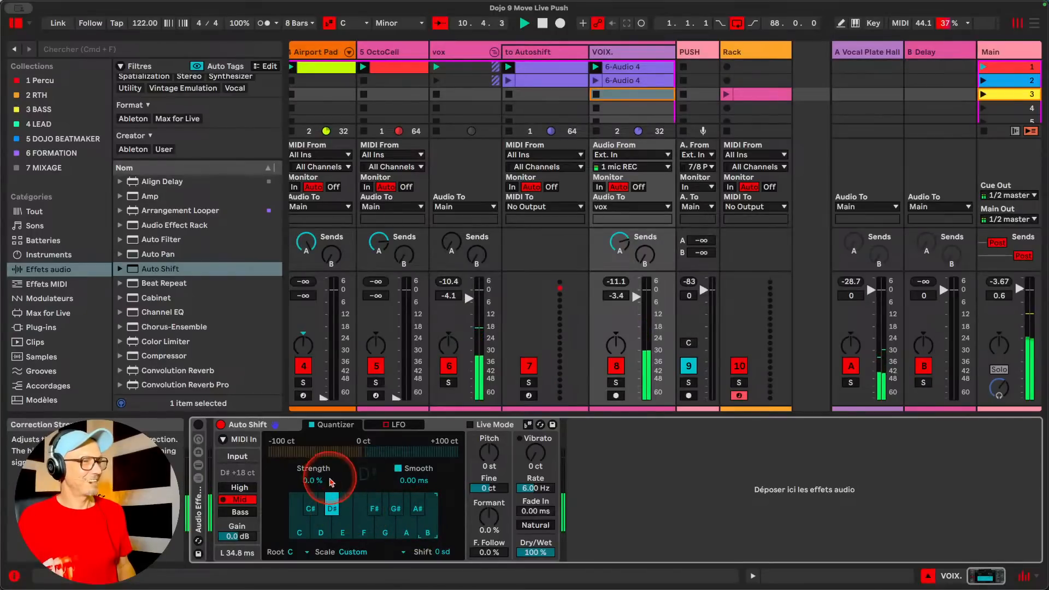
Raise the quantizer's Strength to 100 % and try a Smooth time of 30.5 ms during playback
drag(310, 481, 310, 481)
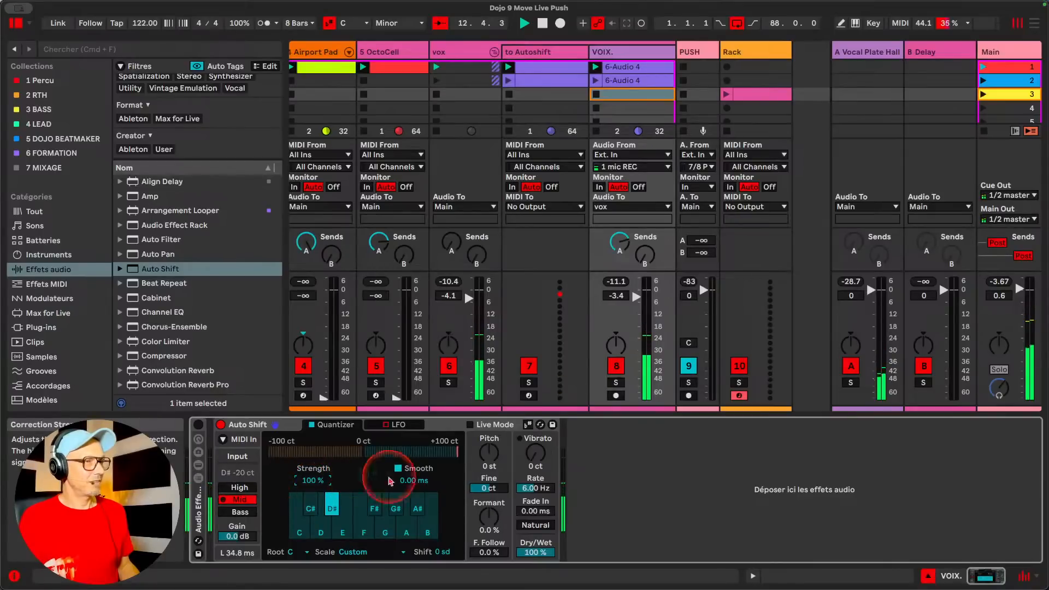
drag(390, 481, 410, 481)
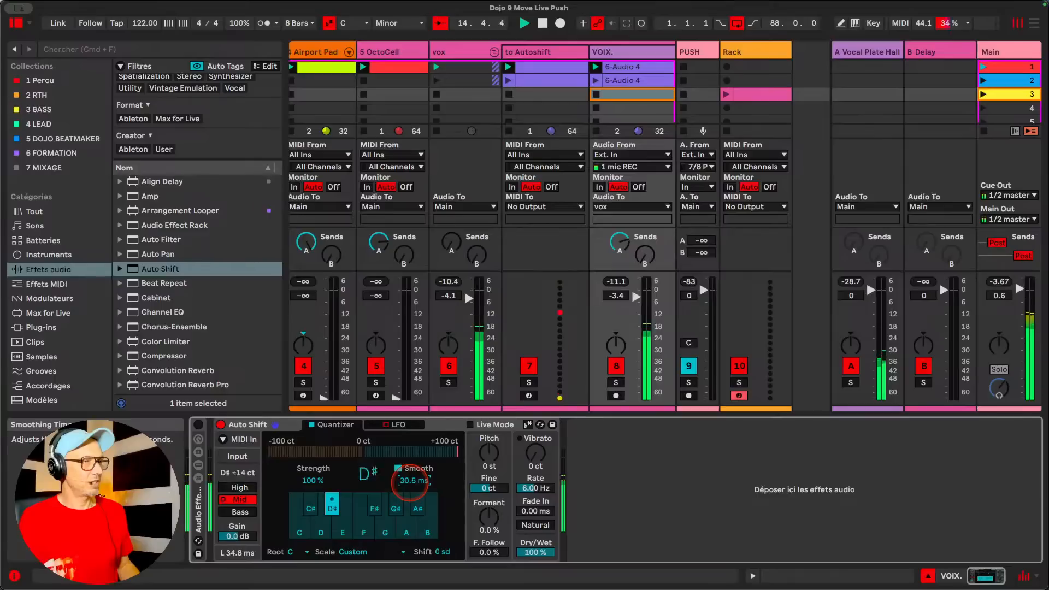
mouse_move(410, 481)
mouse_down()
mouse_move(407, 495)
mouse_move(410, 481)
mouse_up()
Set the quantizer's Strength to 52 % and its Smooth time to 51.1 ms
drag(313, 480, 313, 481)
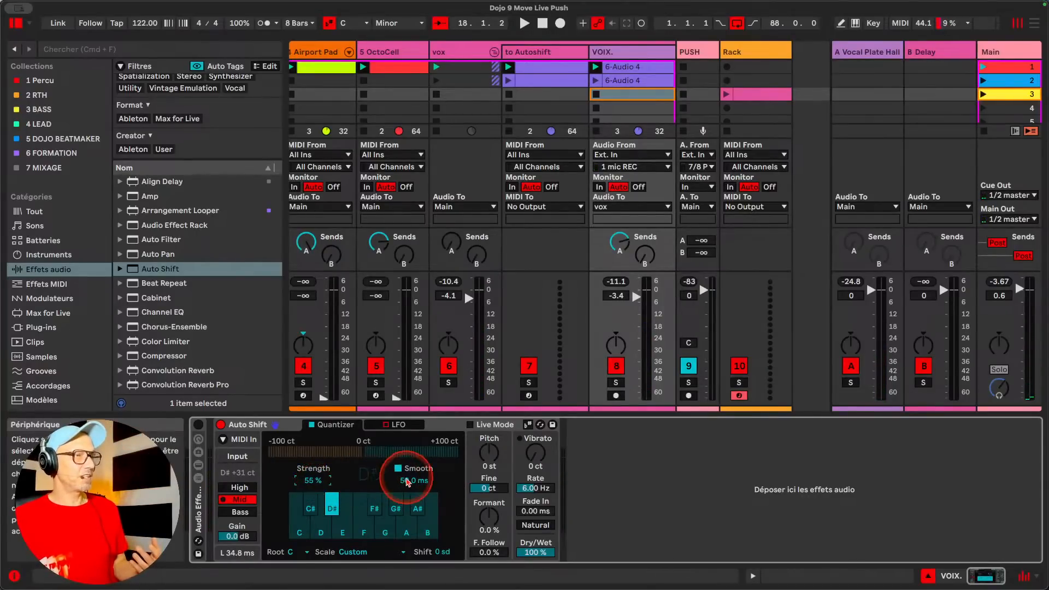
drag(407, 480, 406, 481)
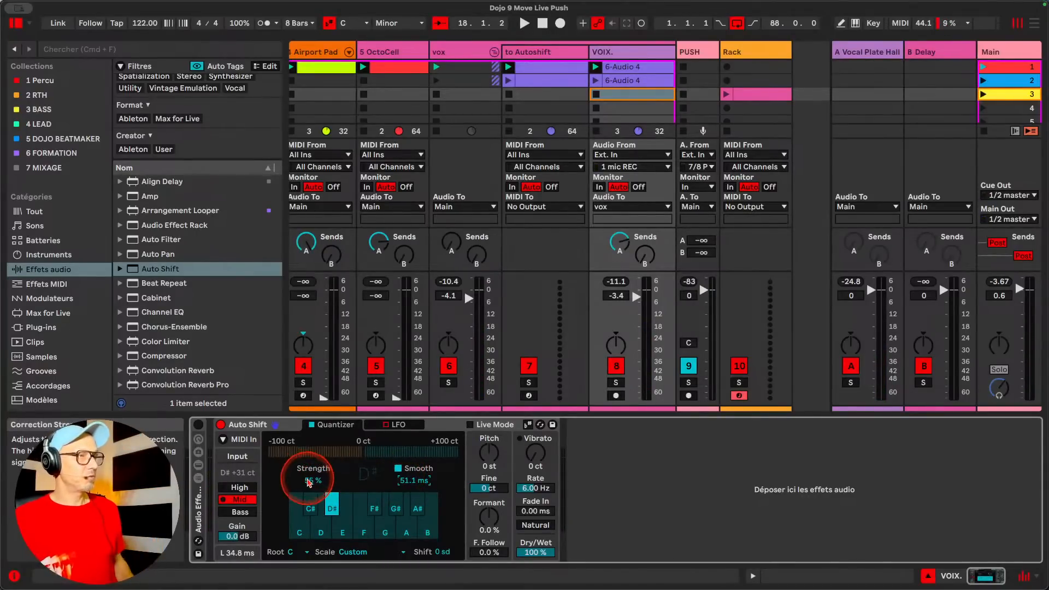
drag(308, 478, 308, 480)
Play the set briefly, stop it and lower Auto Shift's Dry/Wet to 0 %
key(space)
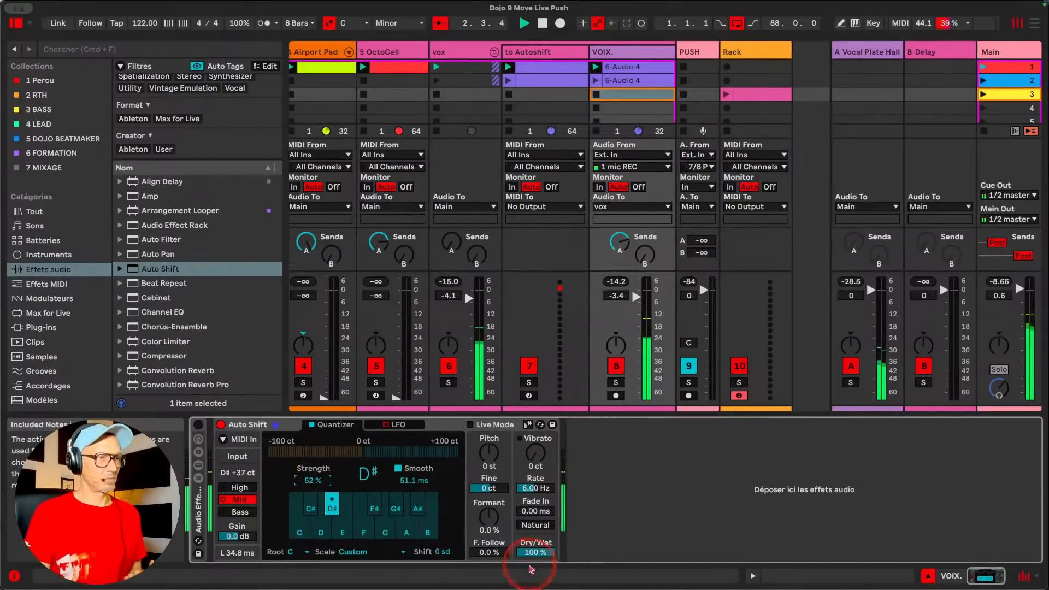
key(space)
drag(542, 549, 544, 551)
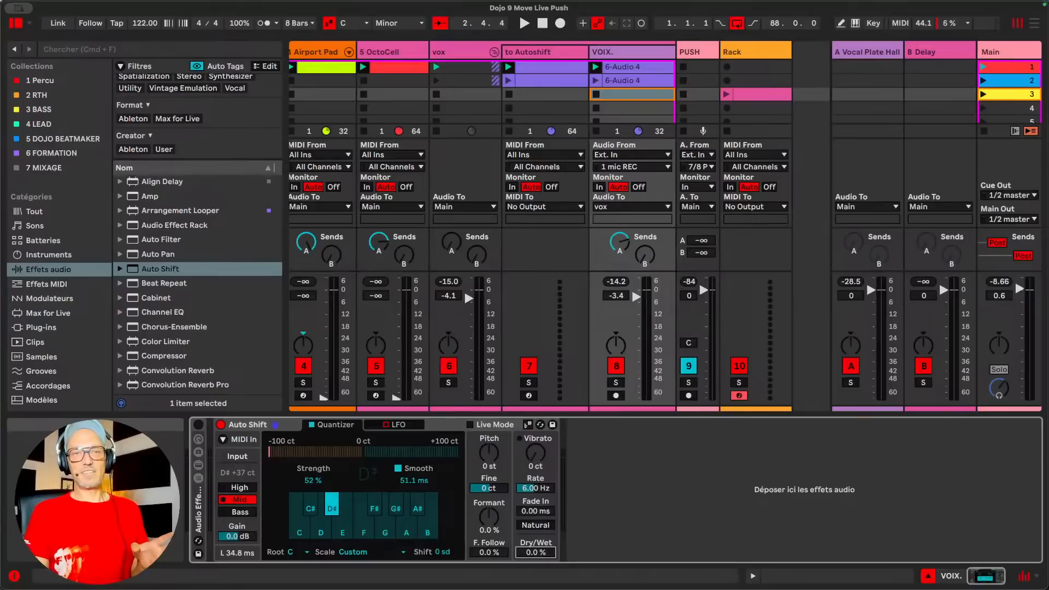
Turn on Auto Shift's use of the current scale and raise the quantizer's Shift to 12 sd during playback
click(528, 425)
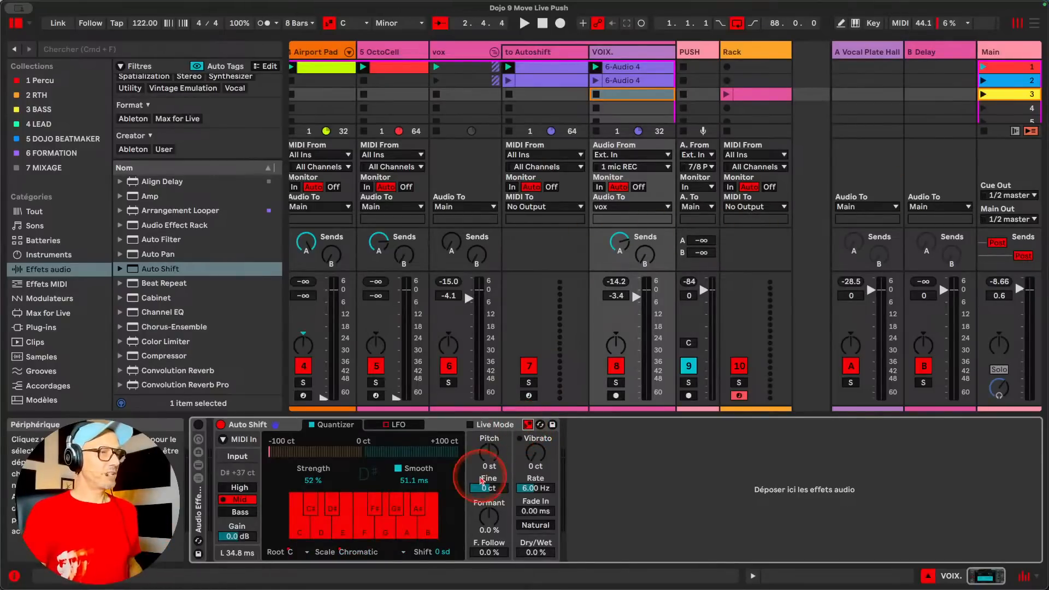
click(439, 551)
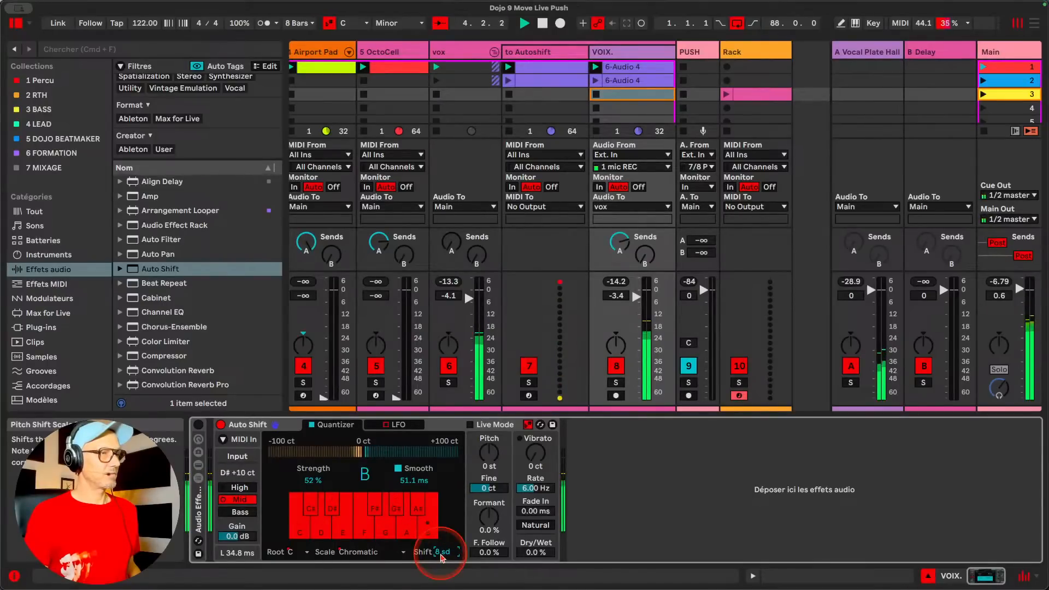
drag(441, 556, 440, 556)
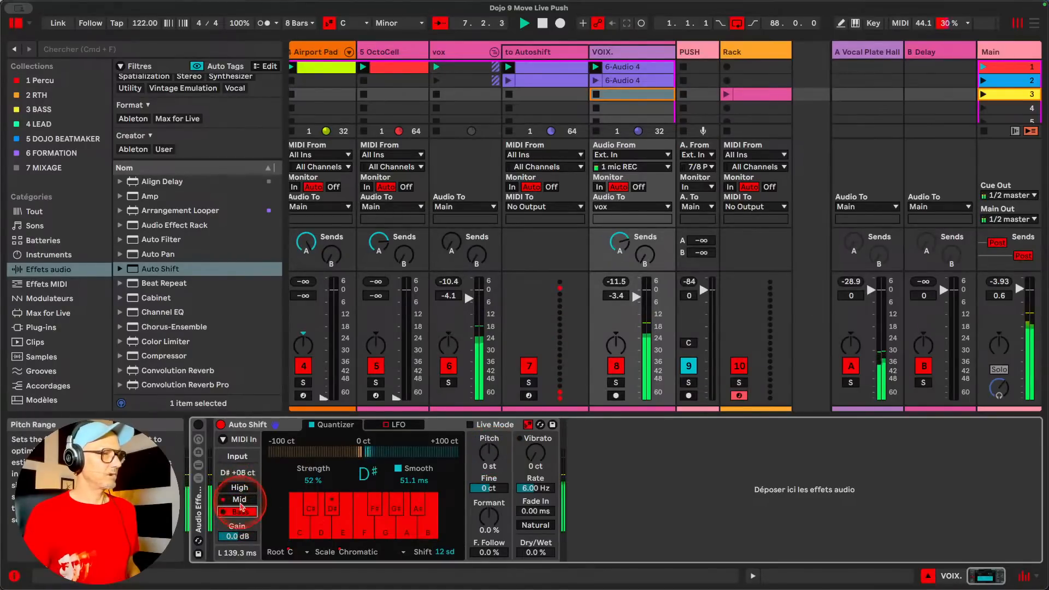
Reset the quantizer's Shift to 0 sd, try 12 sd once more and return it to 0 sd
double_click(444, 553)
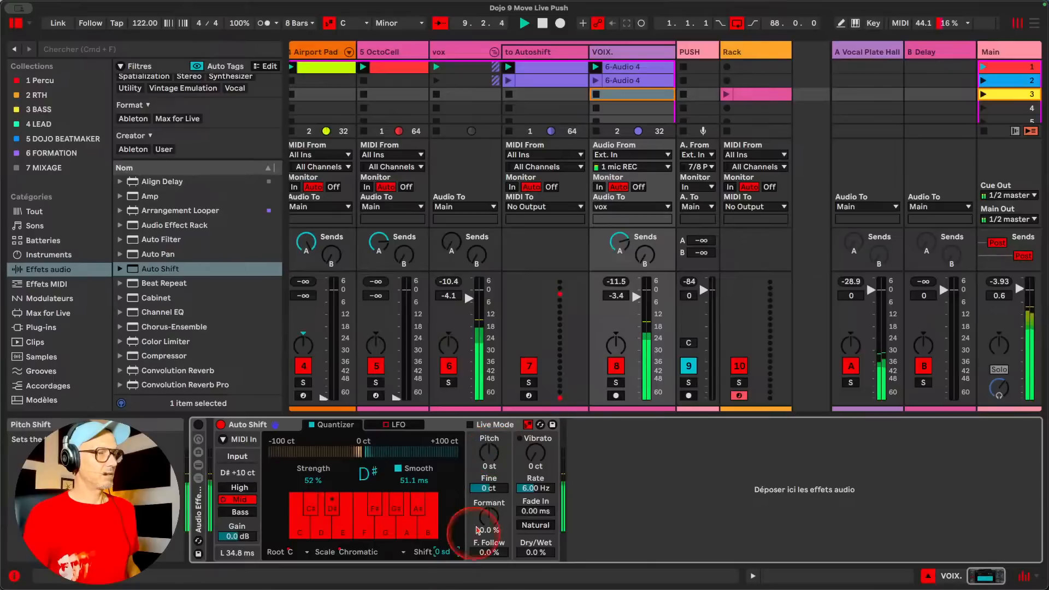
drag(434, 552, 440, 556)
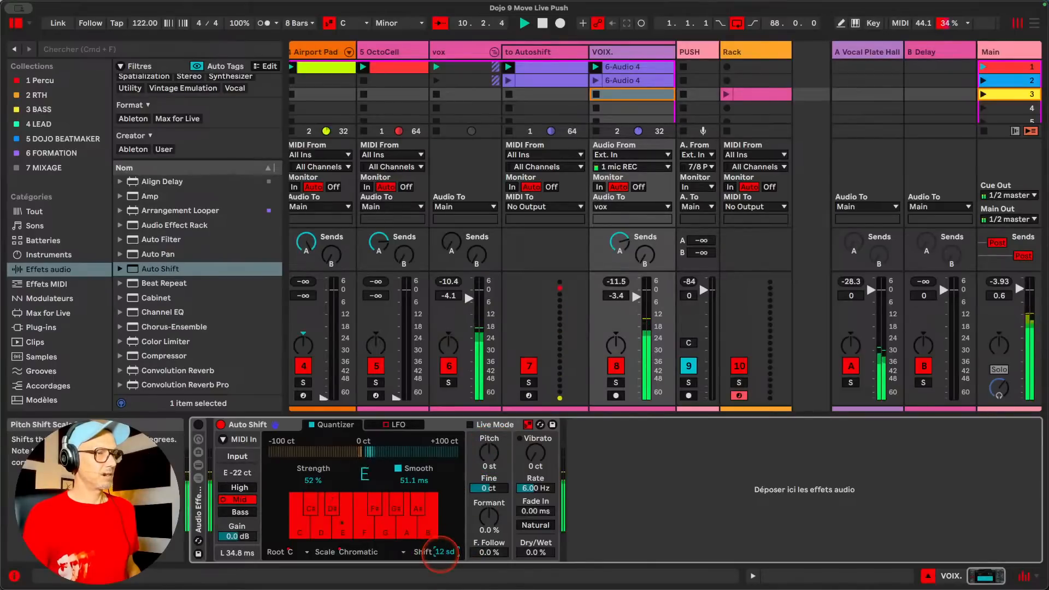
double_click(439, 551)
Turn off Auto Shift's use of the current scale and try a quantizer Shift of -6 sd
click(528, 425)
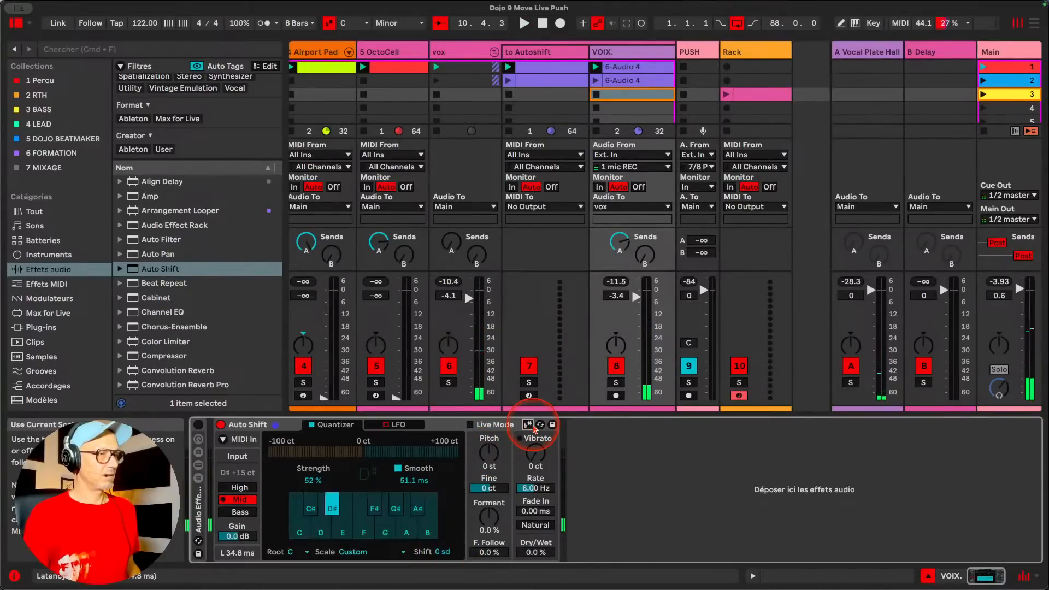
key(space)
drag(446, 552, 438, 550)
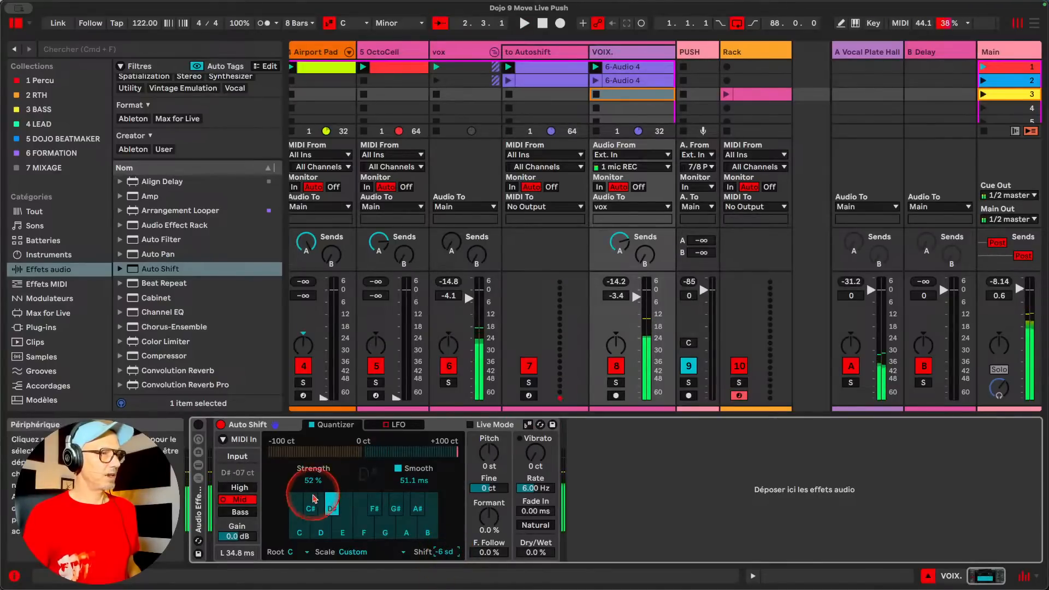
Add C, C#, D, E, F, F# and G to the notes included in the quantizer
click(318, 520)
click(312, 510)
click(295, 512)
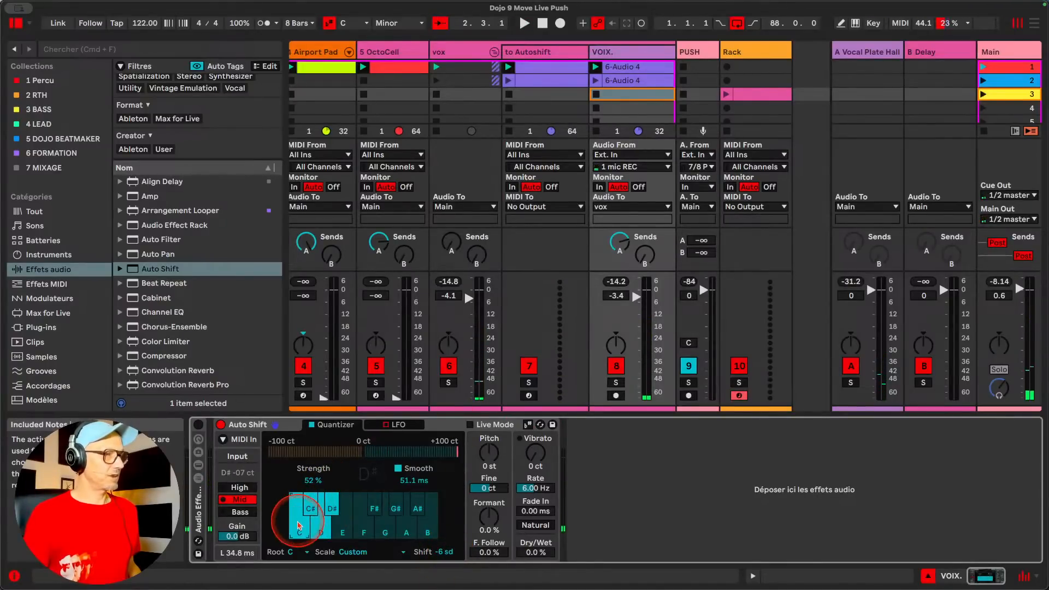
click(337, 530)
click(363, 527)
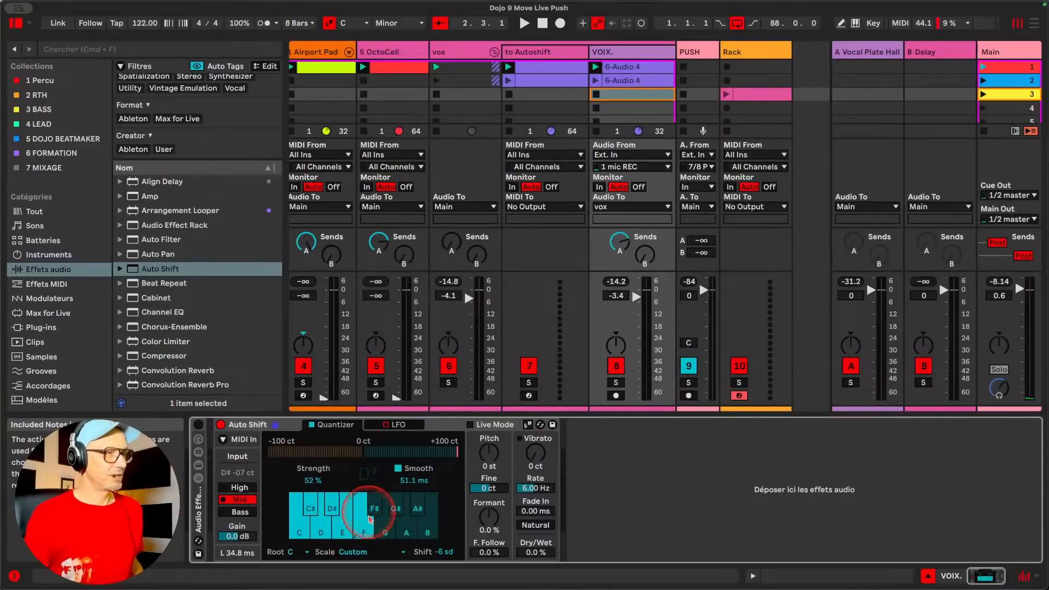
click(375, 511)
click(389, 525)
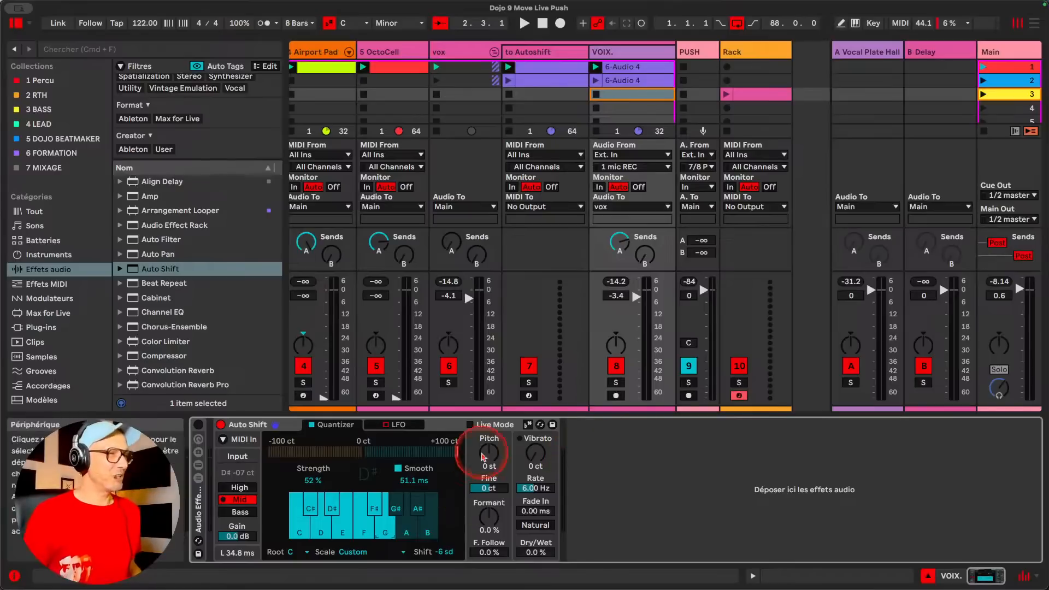
Turn Auto Shift's use of the current scale on and reset the quantizer's Shift to 0 sd
click(528, 424)
click(440, 553)
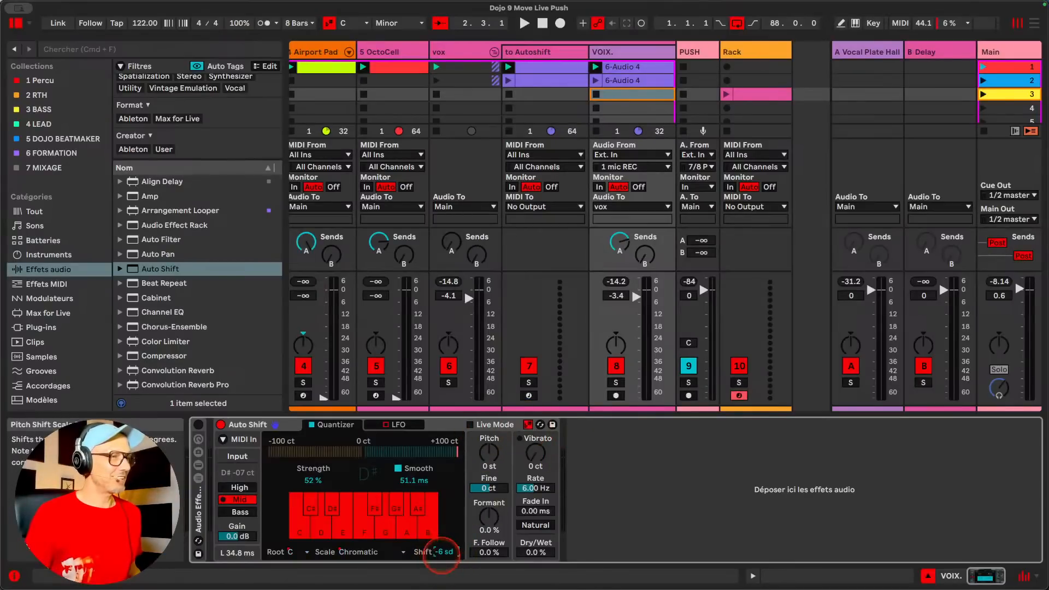
Try an Auto Shift Pitch of 12 st during playback, stop the set and reset Pitch to 0 st
drag(489, 453, 489, 446)
key(space)
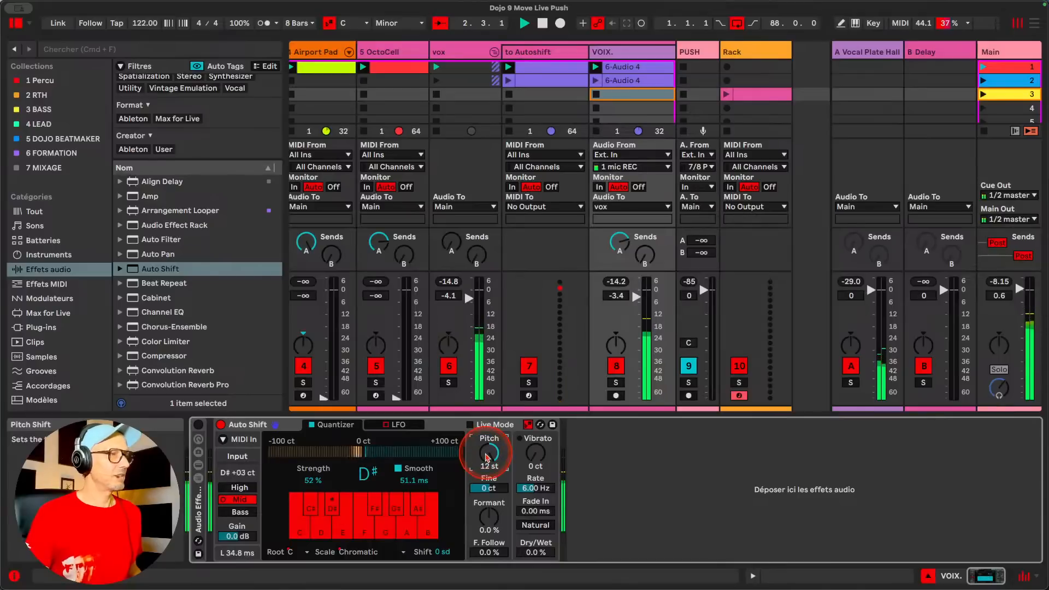
key(space)
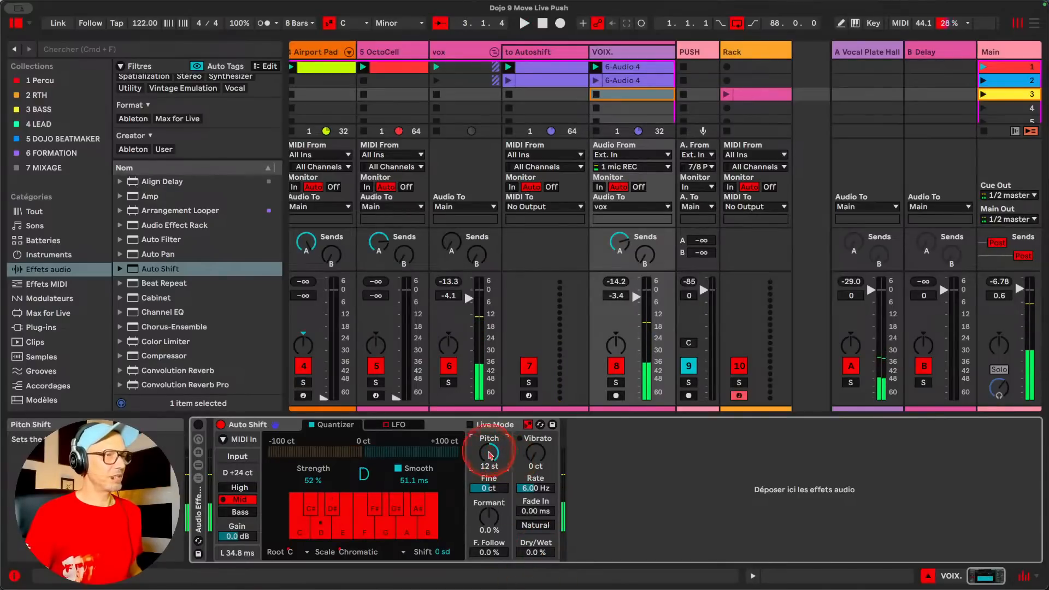
double_click(489, 453)
Set Auto Shift's Dry/Wet to 100 %, try a Shift of 5 sd during playback and reset it to 0 sd
double_click(532, 551)
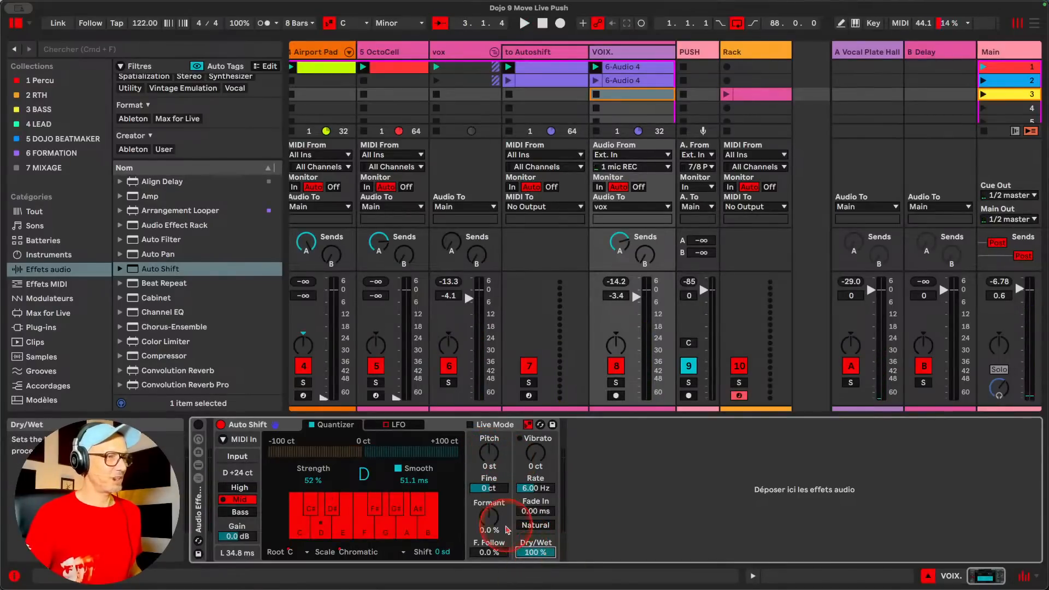
key(space)
drag(441, 552, 440, 534)
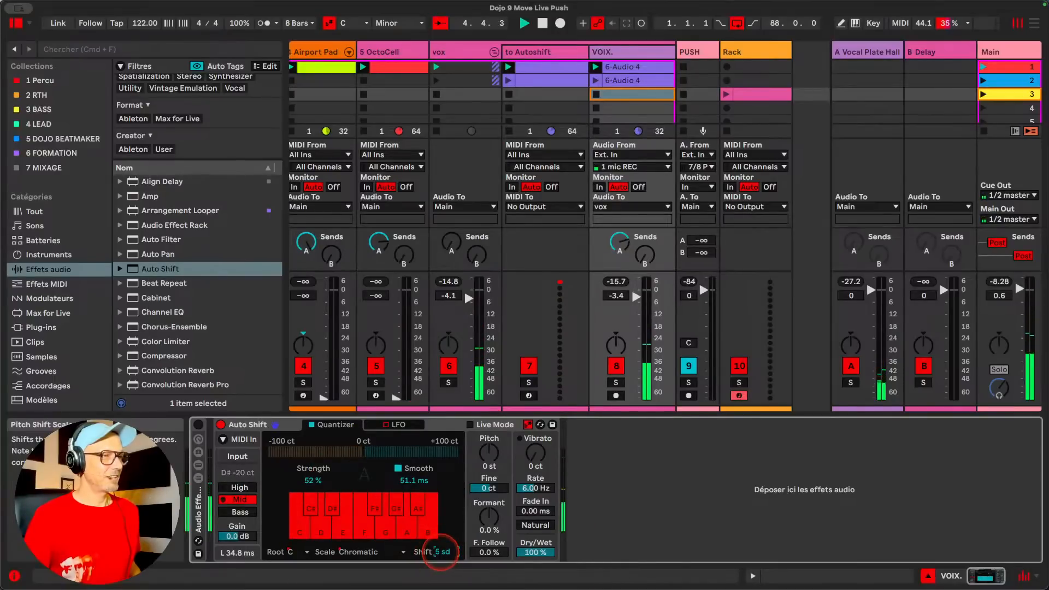
drag(440, 552, 439, 552)
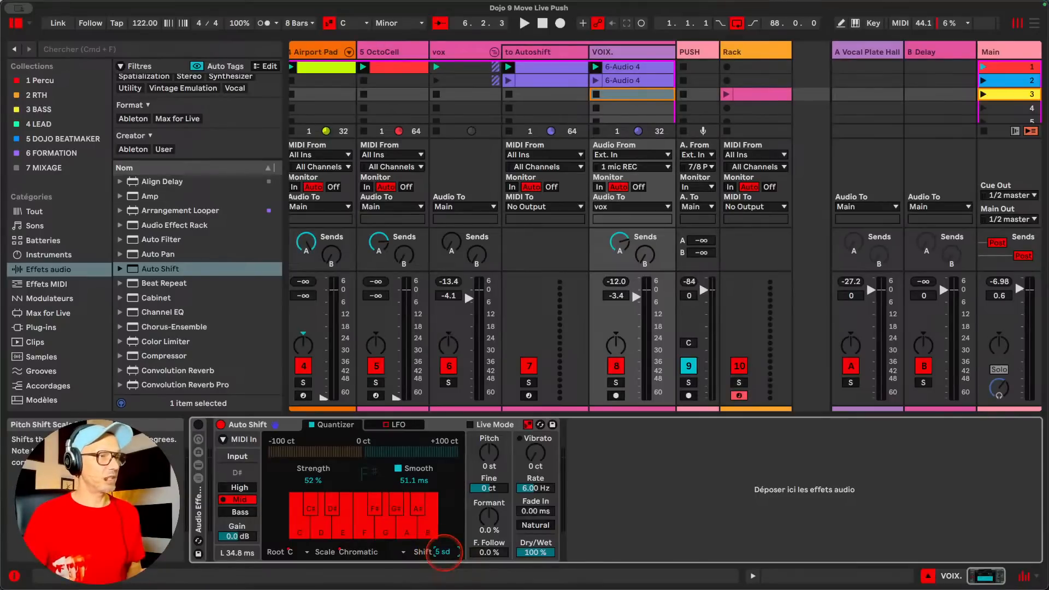
drag(443, 551, 445, 557)
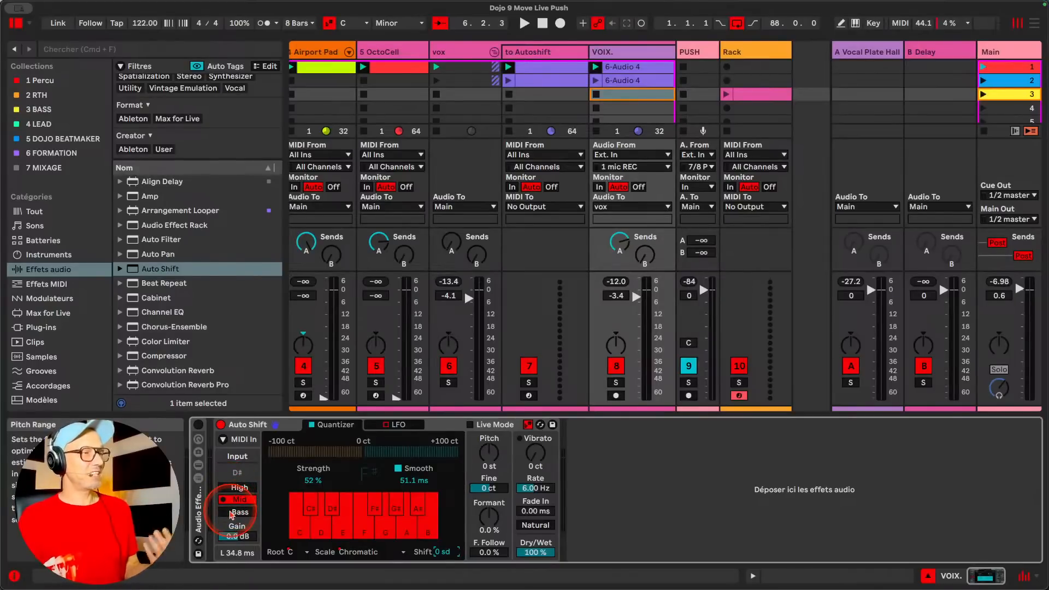
Try the Bass pitch range during playback, bypass and reactivate Auto Shift for comparison, and return the range to Mid
click(231, 513)
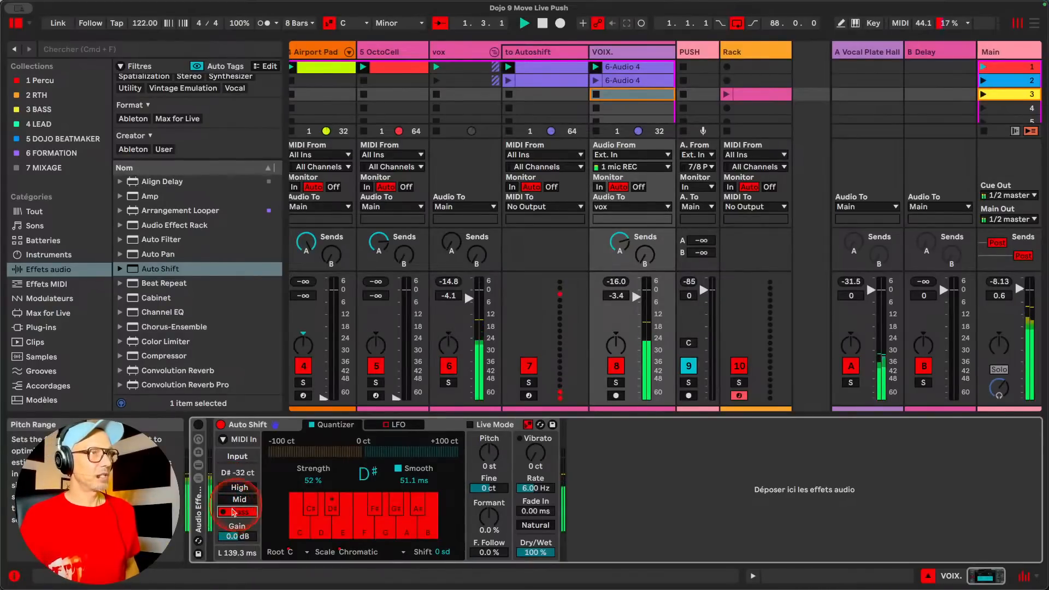
click(221, 425)
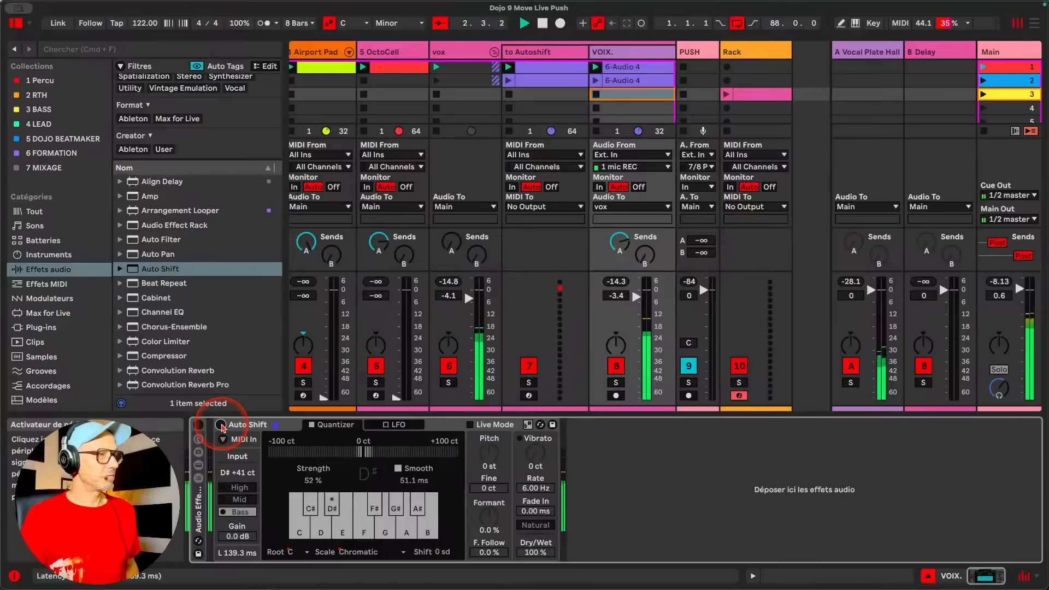
click(220, 425)
click(238, 500)
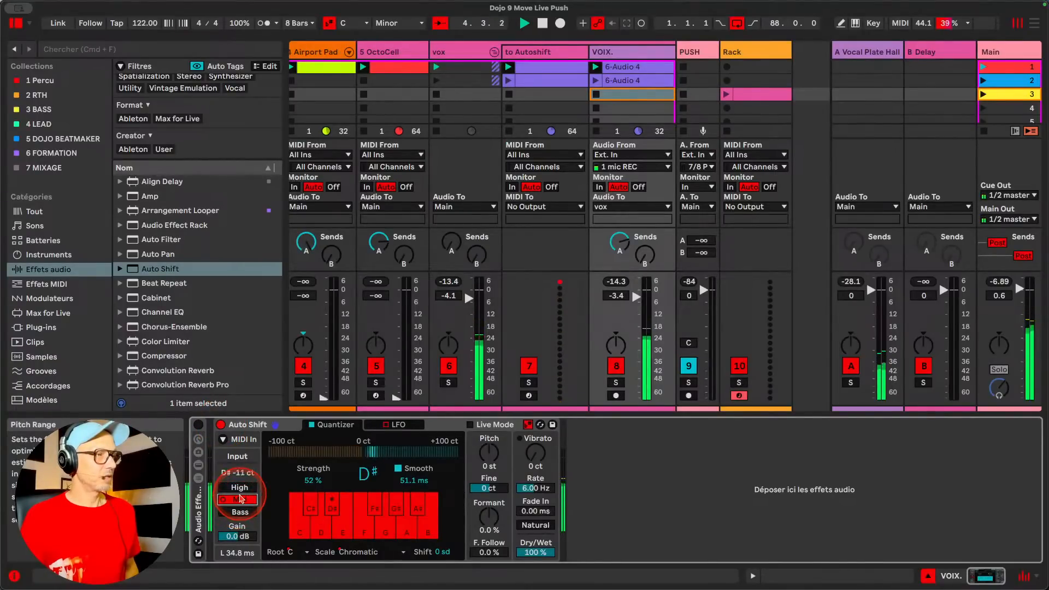
Compare Auto Shift's Bass, Mid and High pitch ranges during playback, ending on Bass
scroll(445, 316, left, 3)
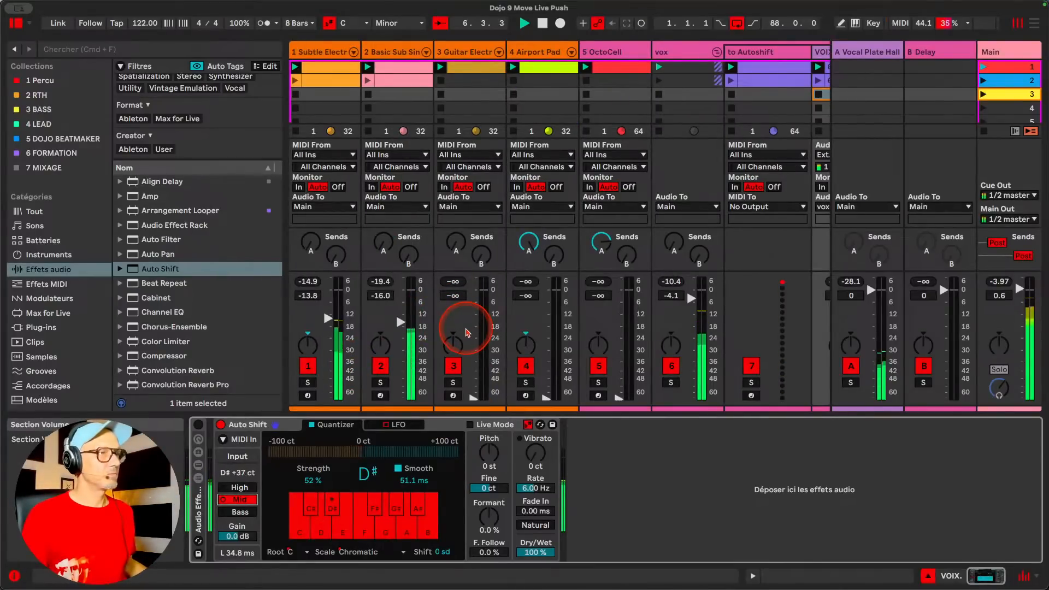
scroll(467, 332, right, 4)
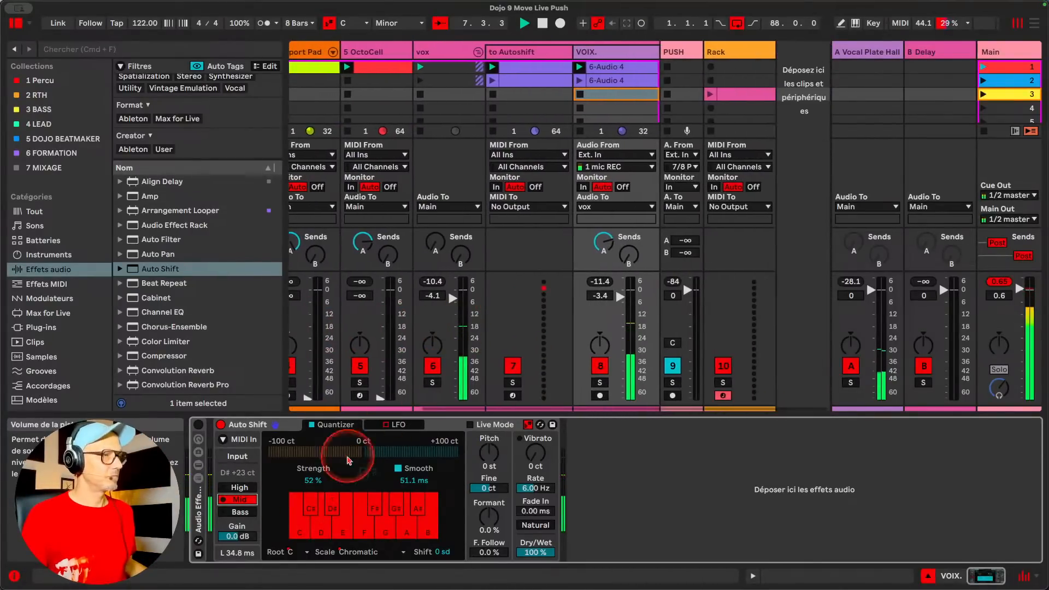
click(236, 512)
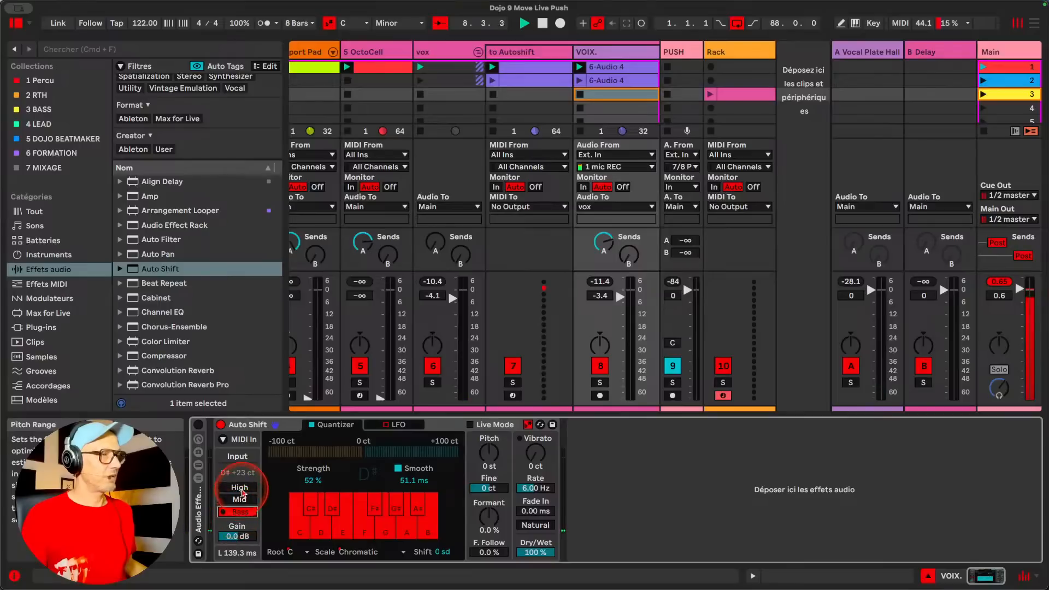
click(242, 501)
click(241, 513)
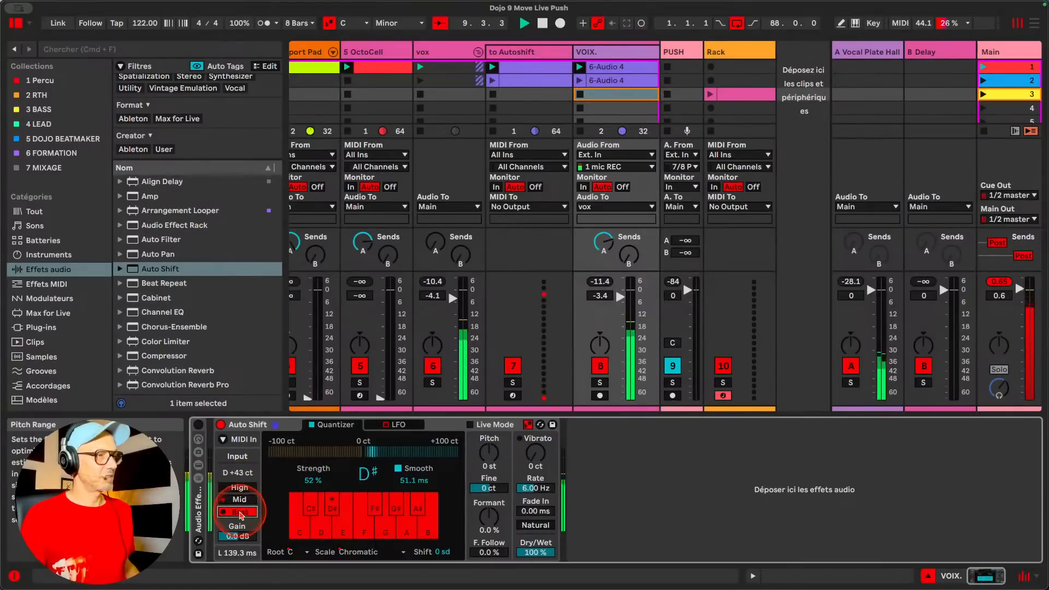
click(241, 486)
click(242, 501)
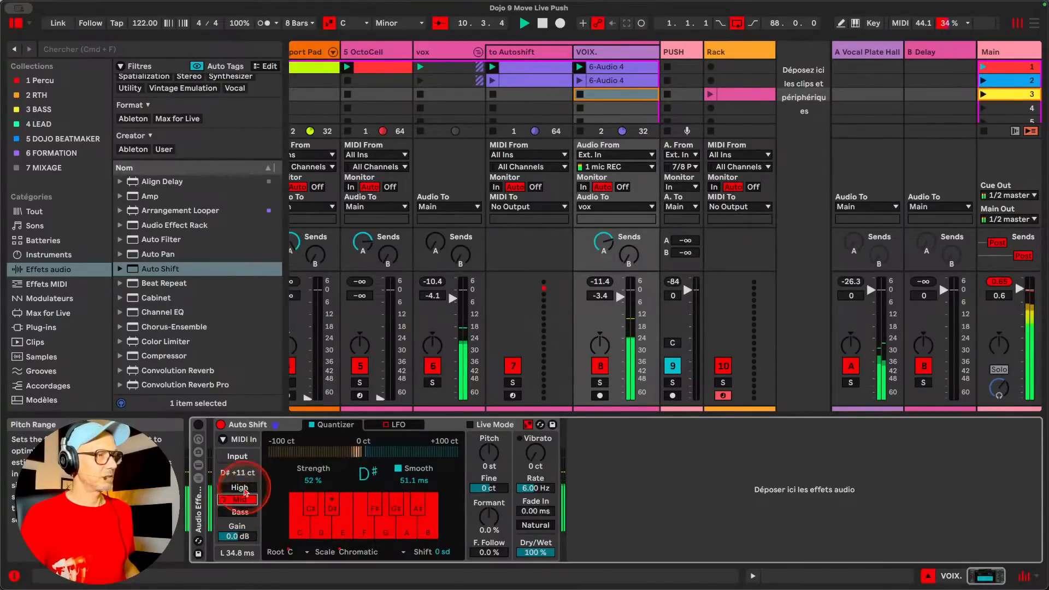
click(244, 488)
click(242, 511)
click(246, 489)
click(242, 511)
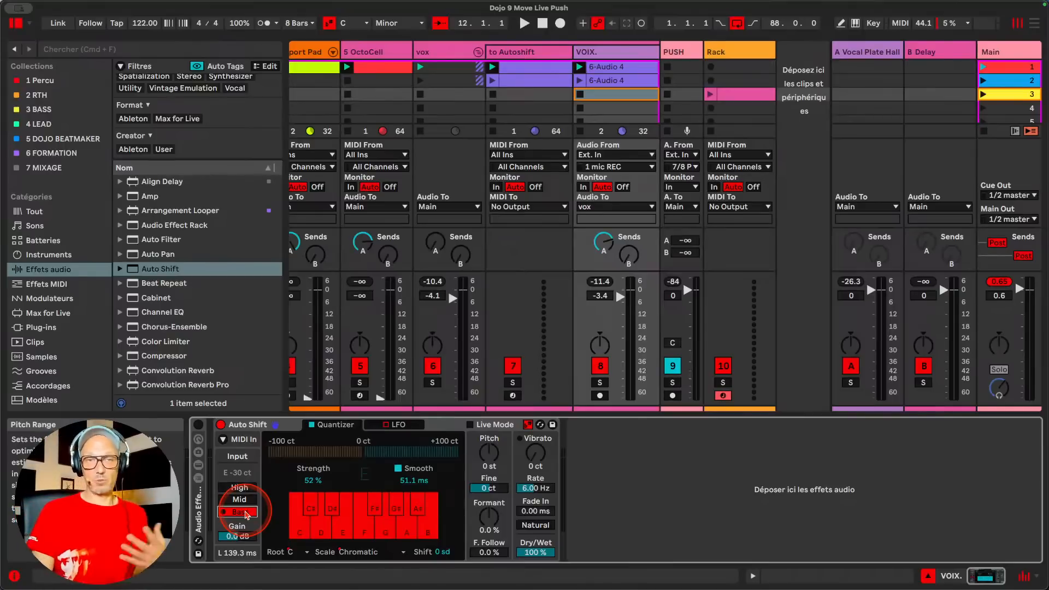
Switch Auto Shift's pitch range between Mid, High and Bass with the set stopped, ending on Mid
click(245, 500)
click(246, 492)
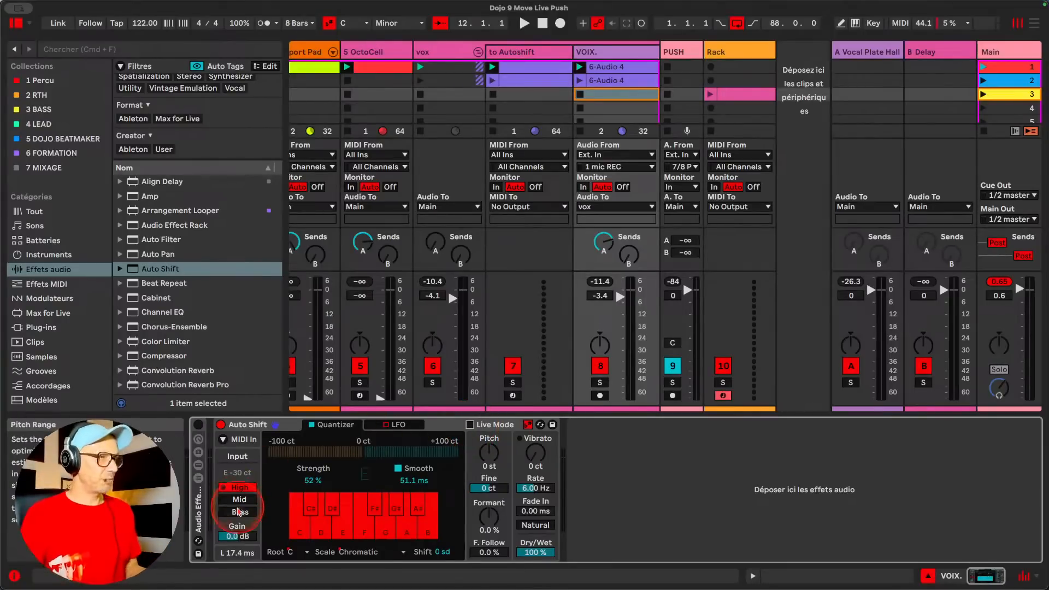
click(240, 501)
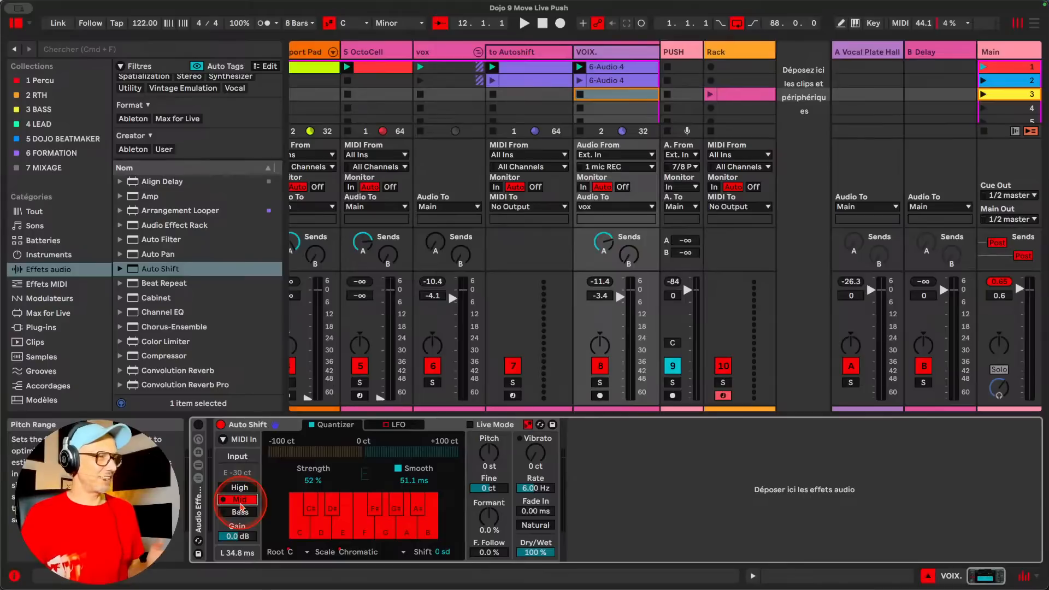
click(240, 513)
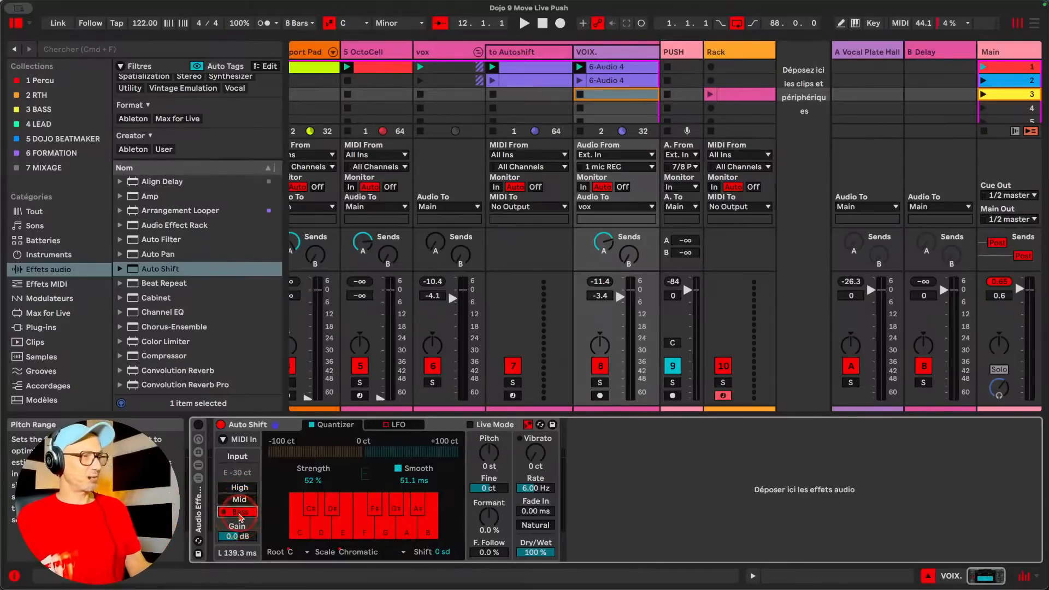
click(238, 500)
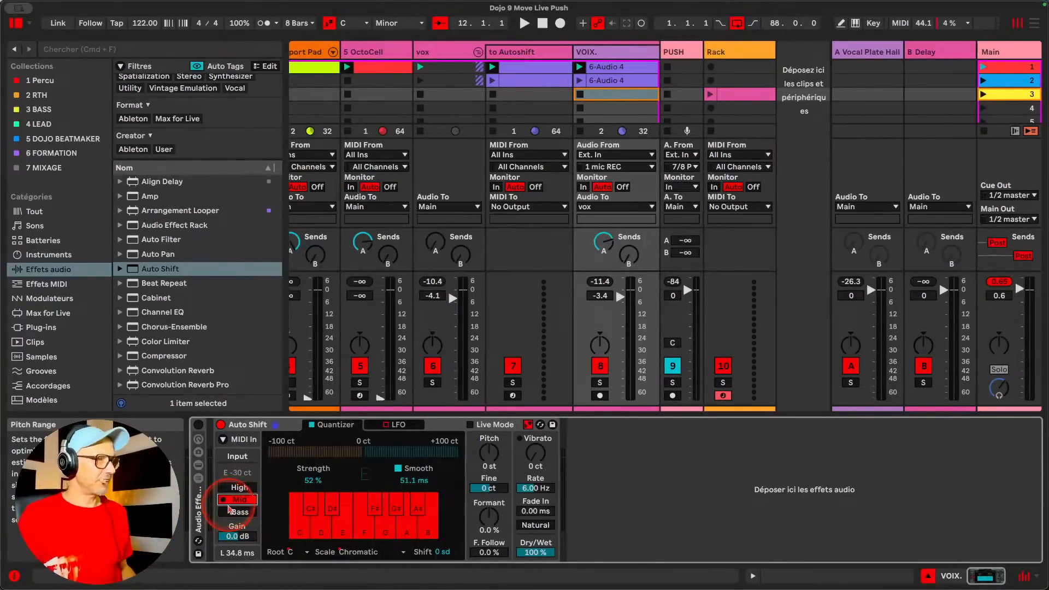
Try Auto Shift's High pitch range during playback, return to Mid and stop the set
key(space)
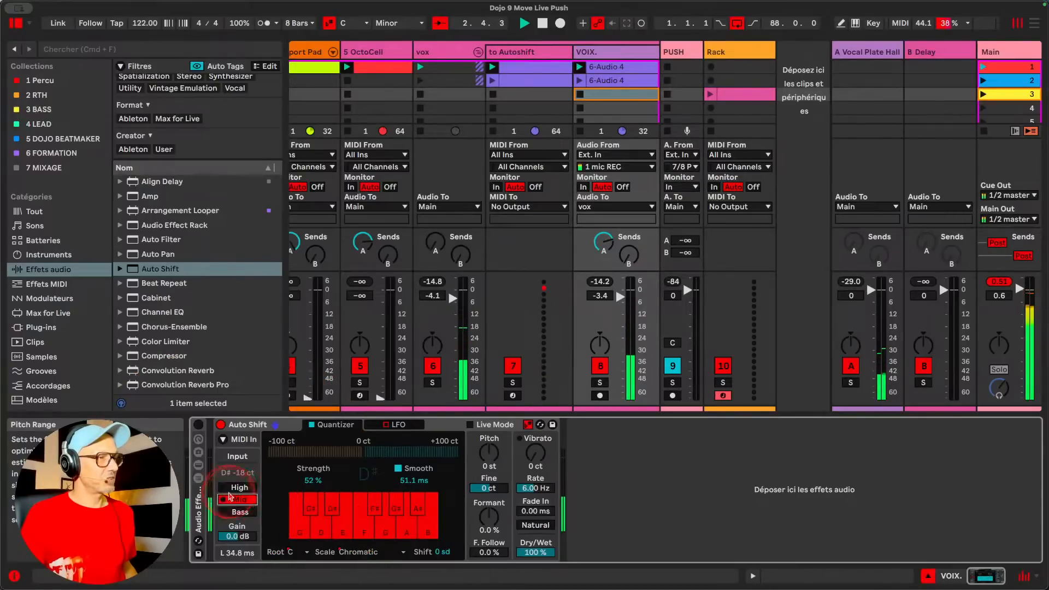
click(235, 488)
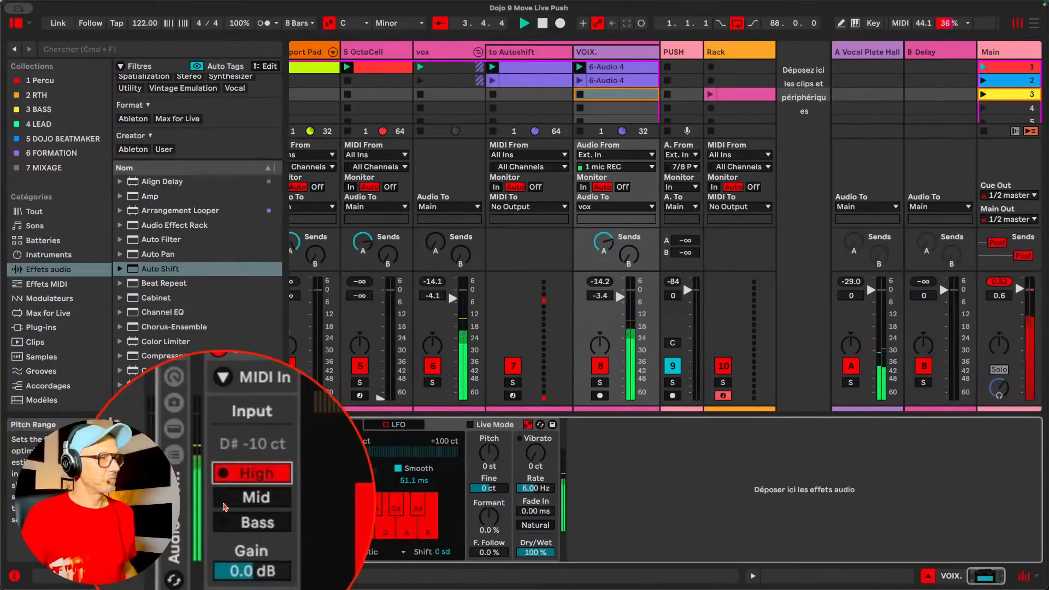
click(237, 499)
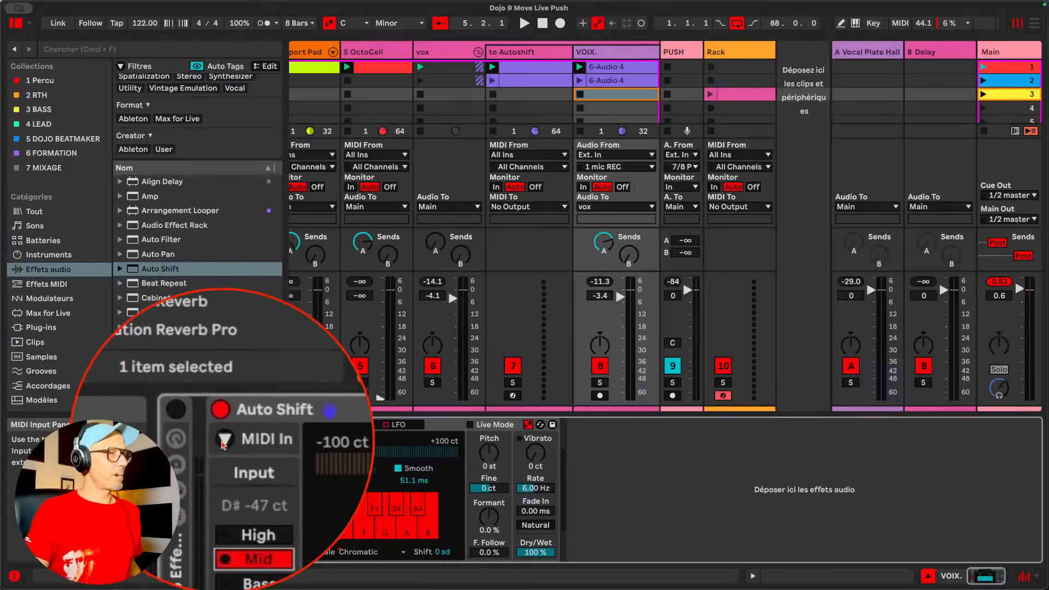
Expand Auto Shift's MIDI input section, activate MIDI and choose the to Autoshift track as its source
click(223, 439)
click(273, 443)
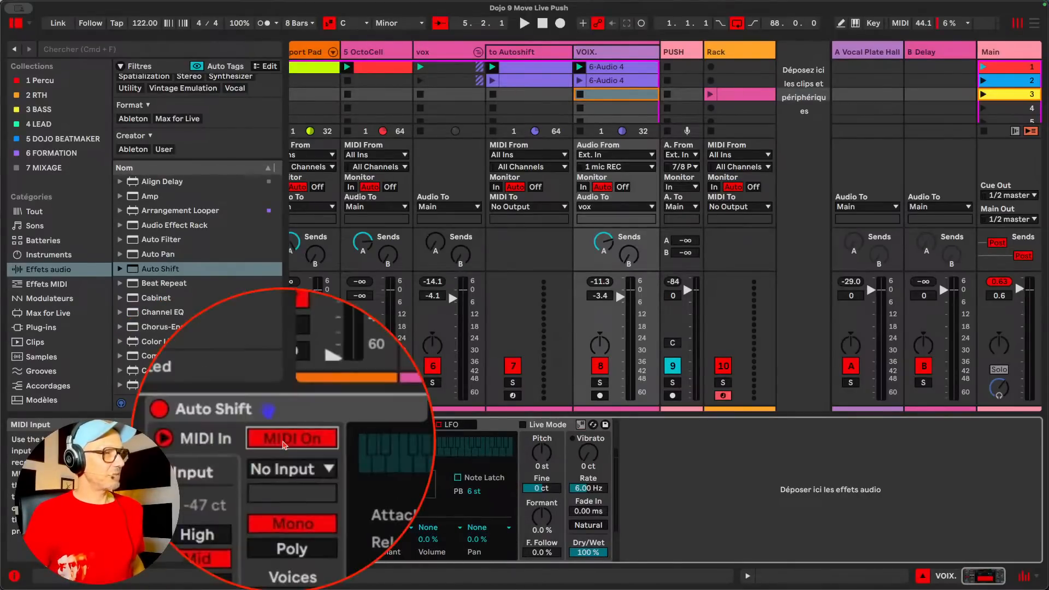
click(285, 455)
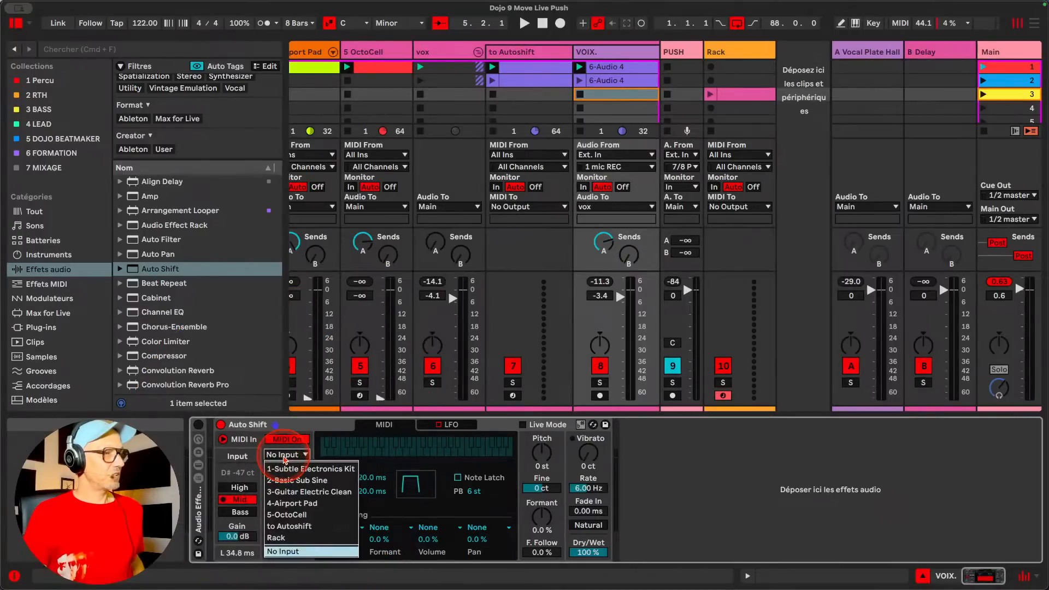
click(279, 527)
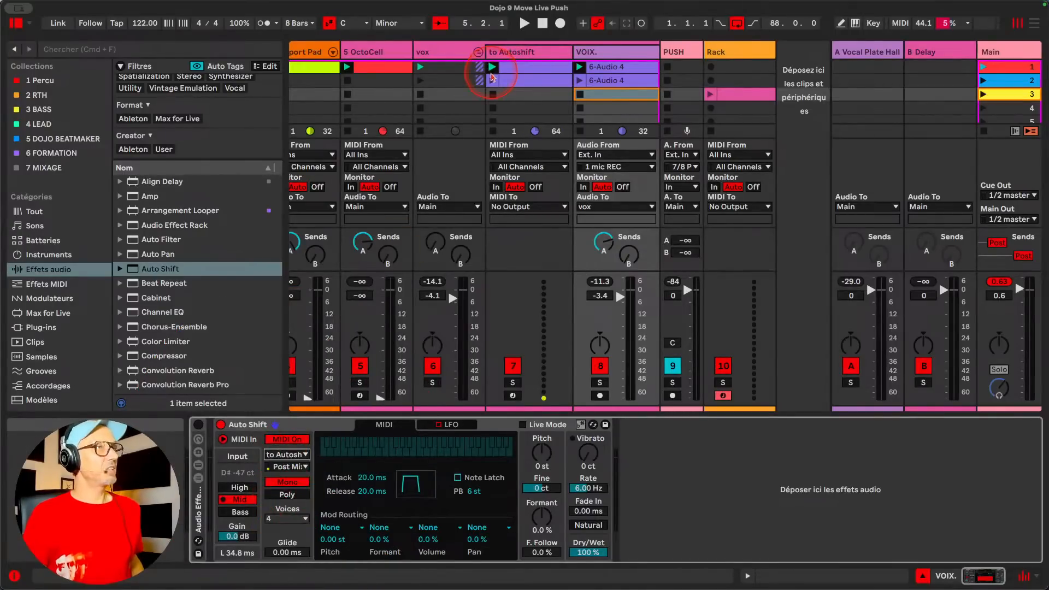
Select the 5 OctoCell track and play the set with its volume raised to about -5 dB
scroll(397, 75, left, 1)
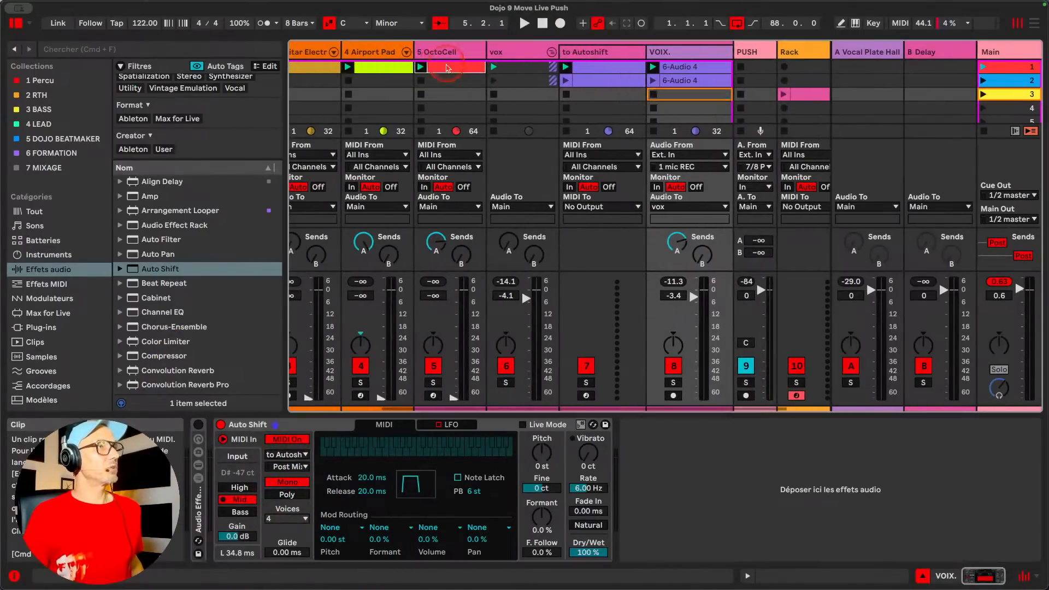
click(433, 375)
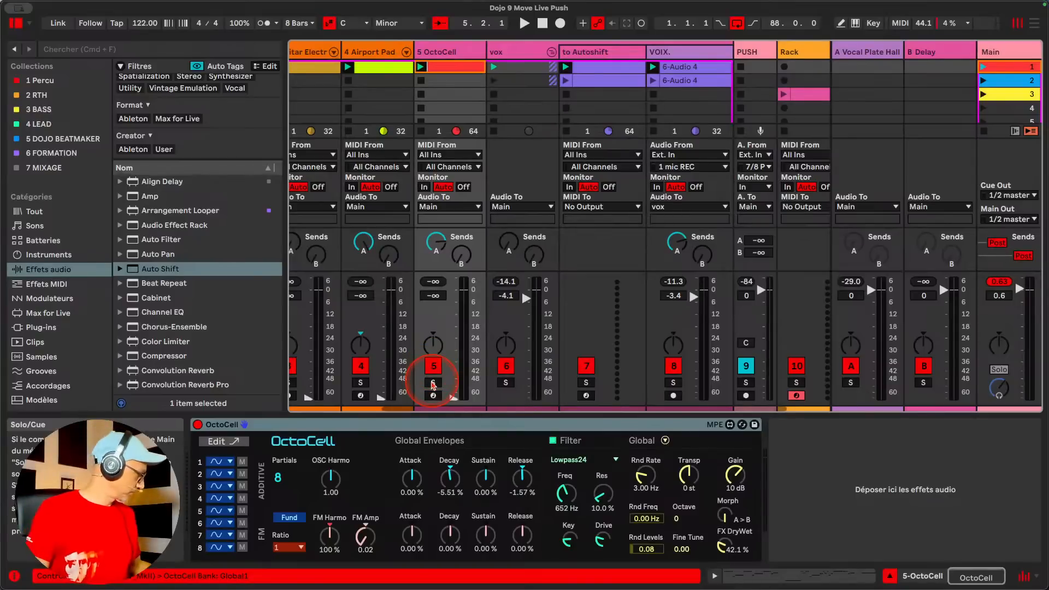
key(space)
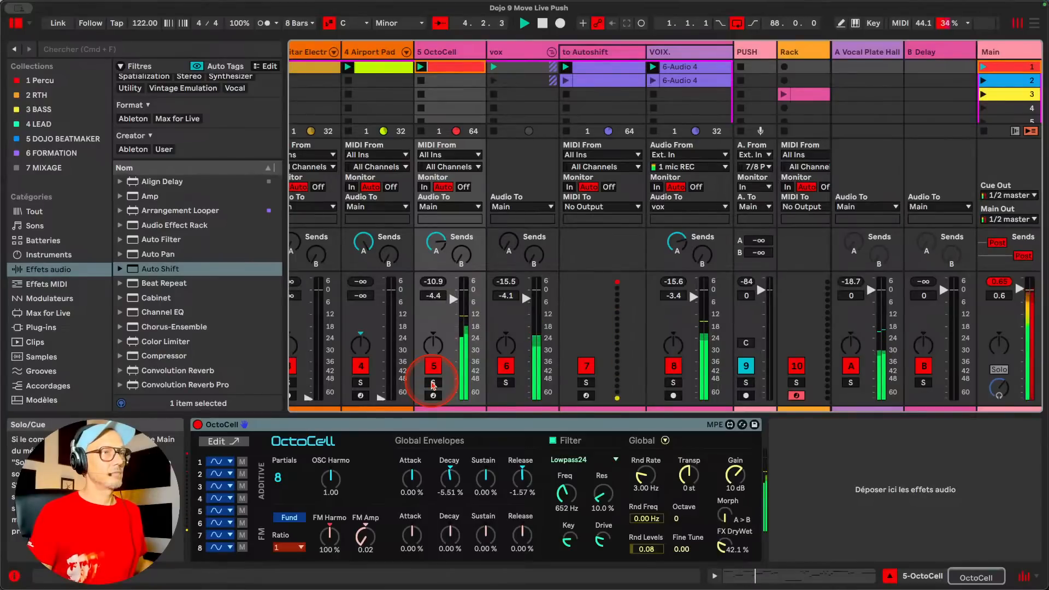
Open the to Autoshift track's first clip, enlarge the note editor and examine its MIDI notes during playback, stopping the set at the end
click(614, 74)
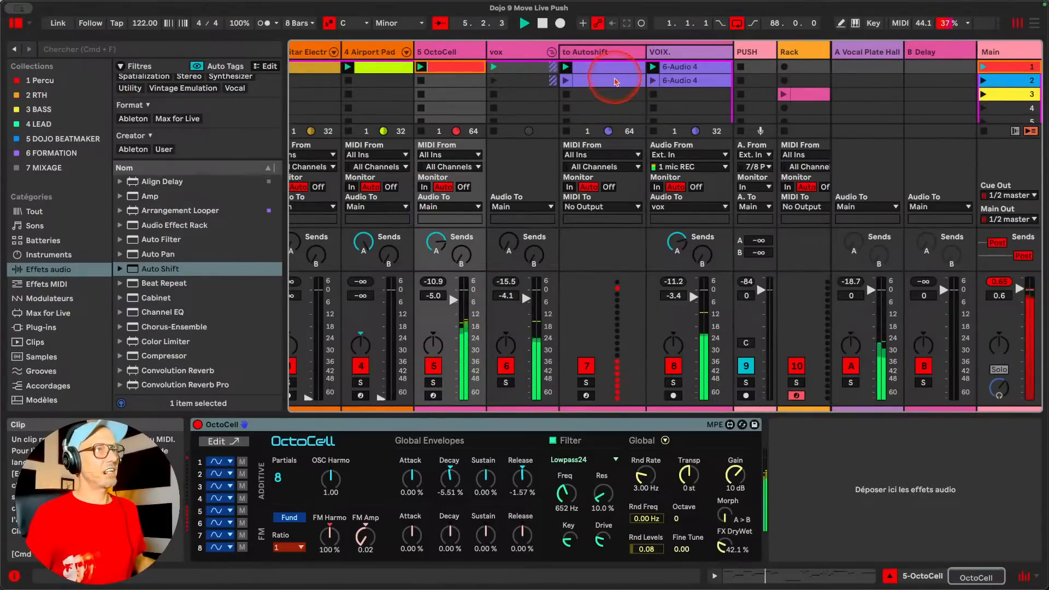
click(614, 74)
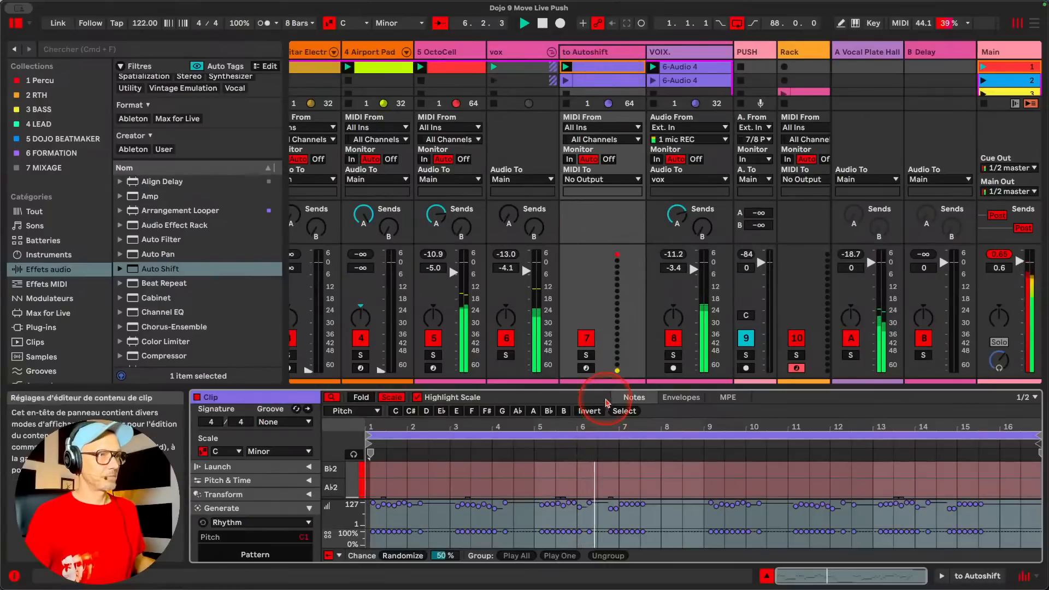
drag(608, 387, 608, 303)
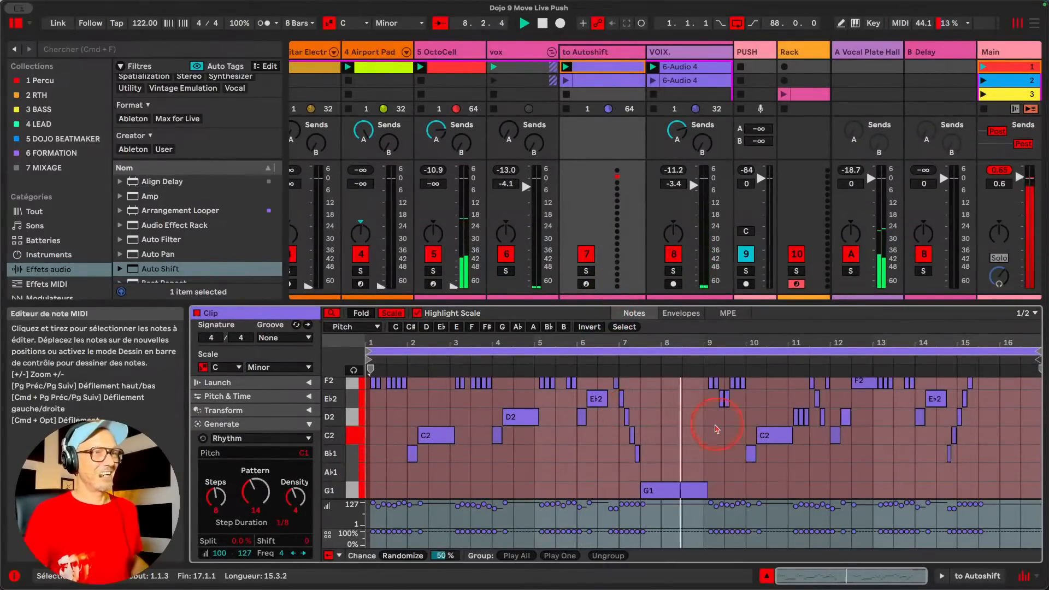
scroll(716, 426, up, 3)
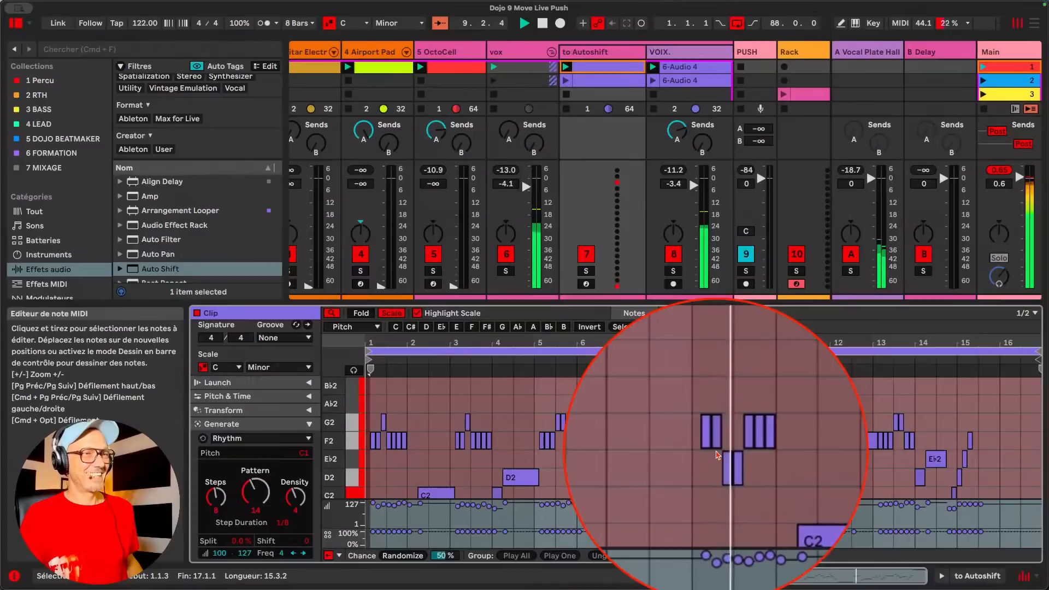
scroll(775, 472, down, 2)
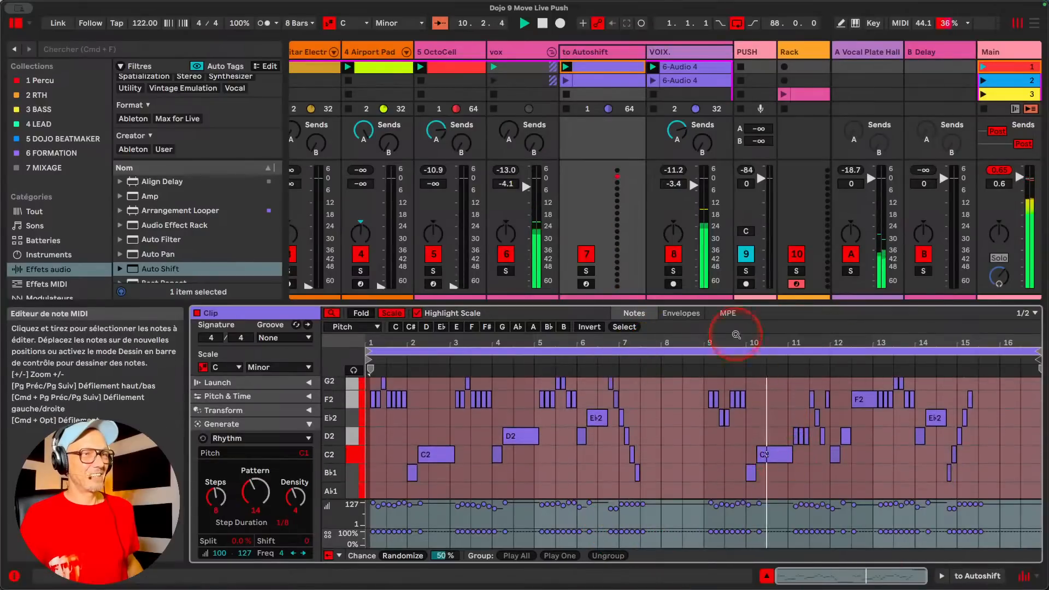
drag(742, 300, 741, 169)
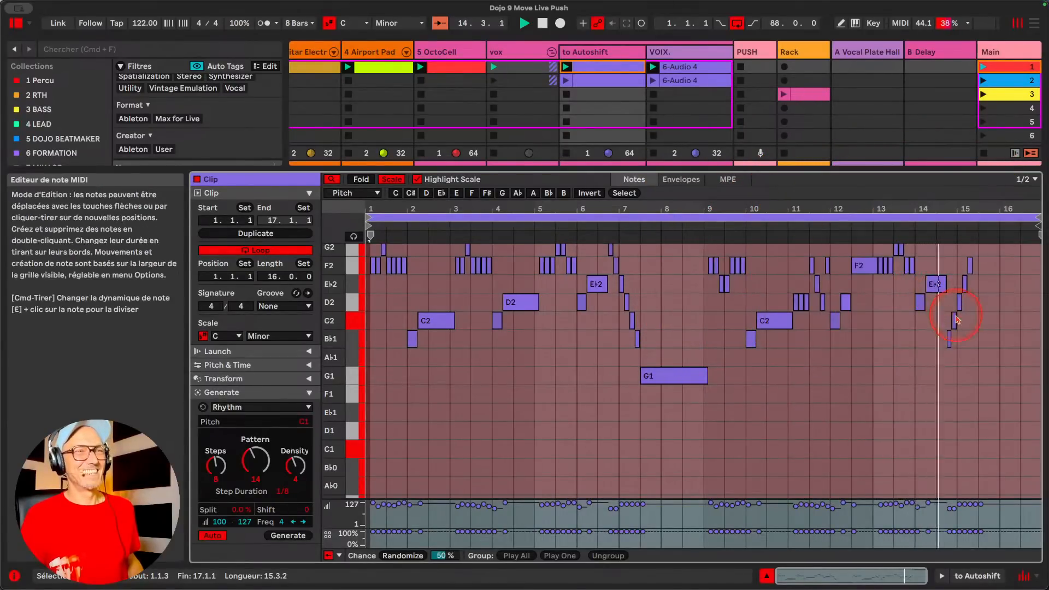
key(space)
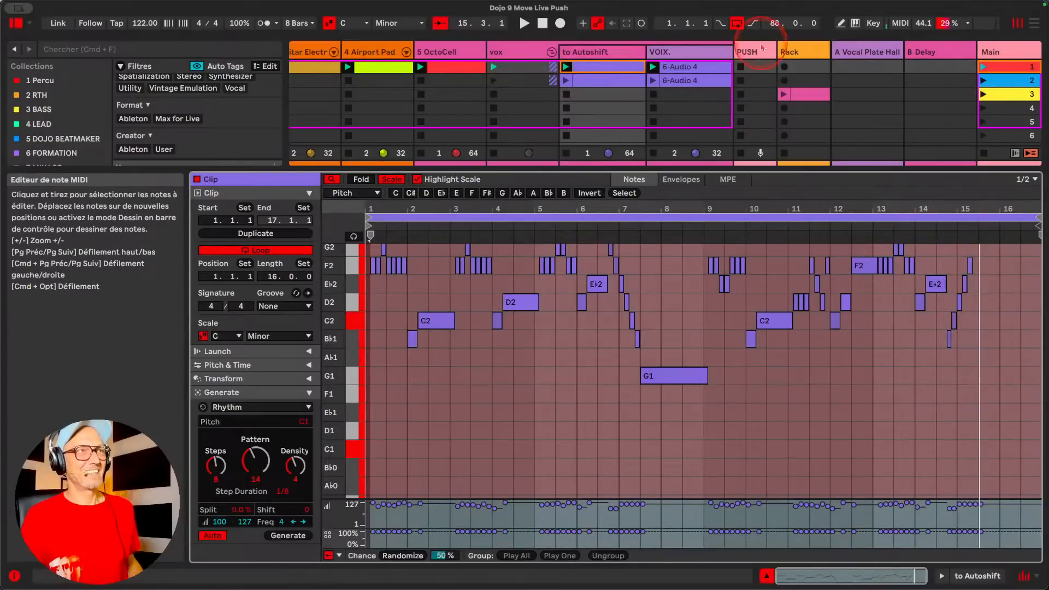
Shrink the note editor, show the VOIX. track's Auto Shift and review its MIDI source options, keeping to Autoshift and Post Mixer
drag(726, 171, 745, 386)
double_click(667, 54)
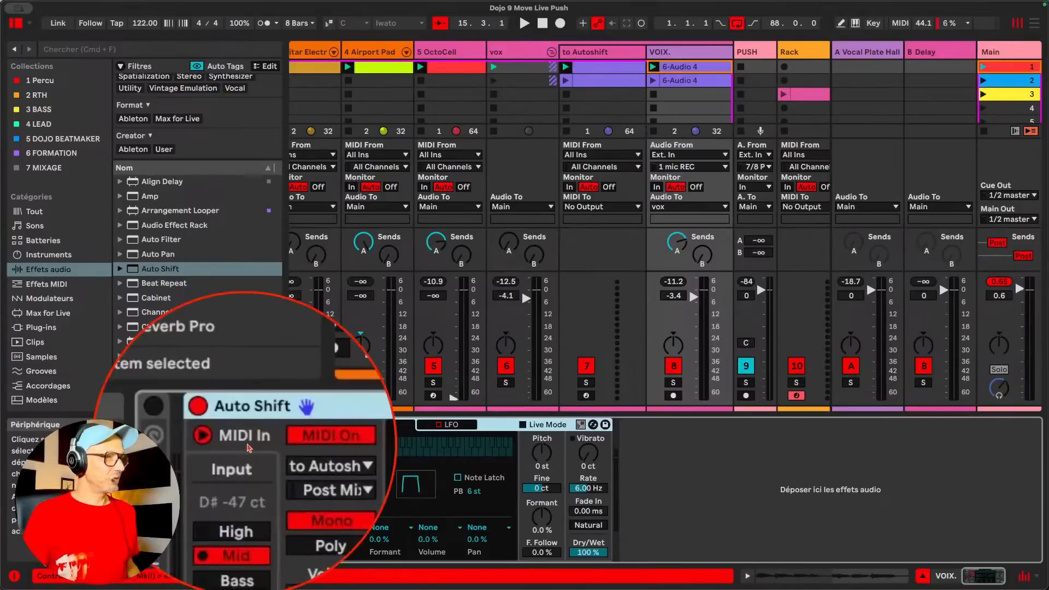
click(285, 456)
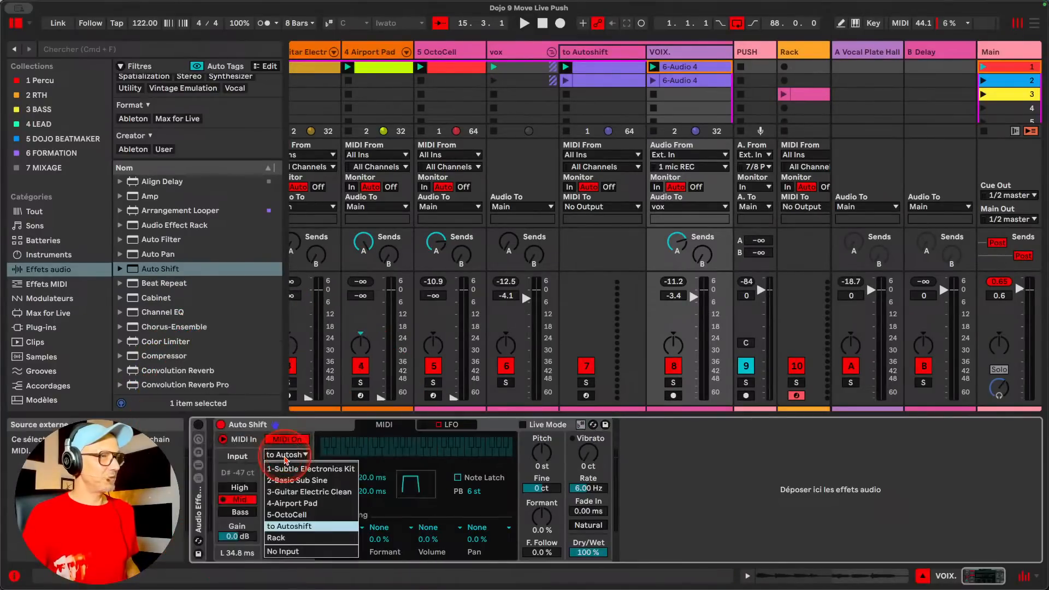
click(286, 457)
click(284, 467)
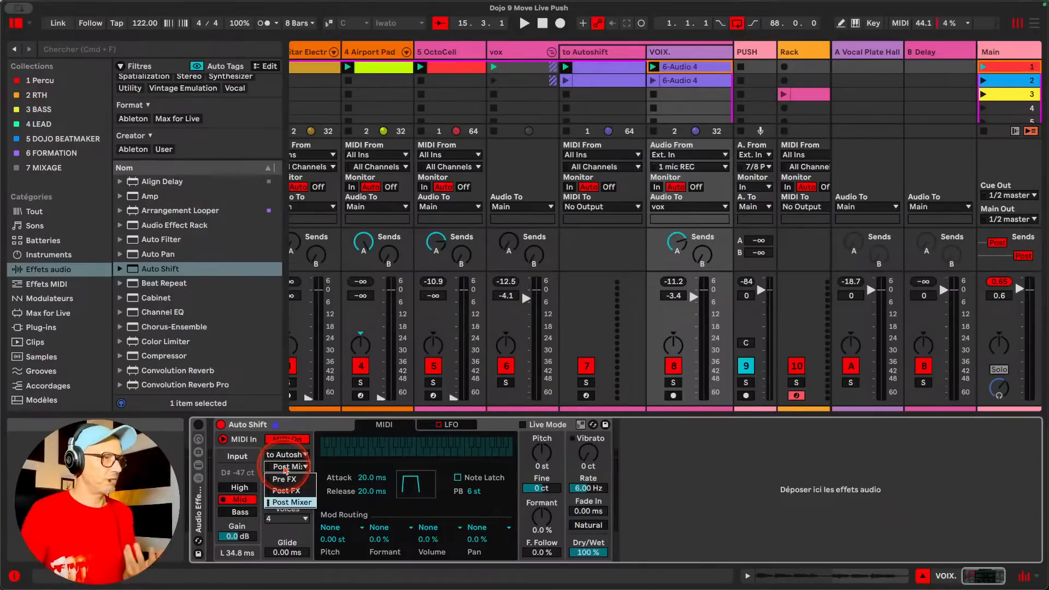
click(293, 502)
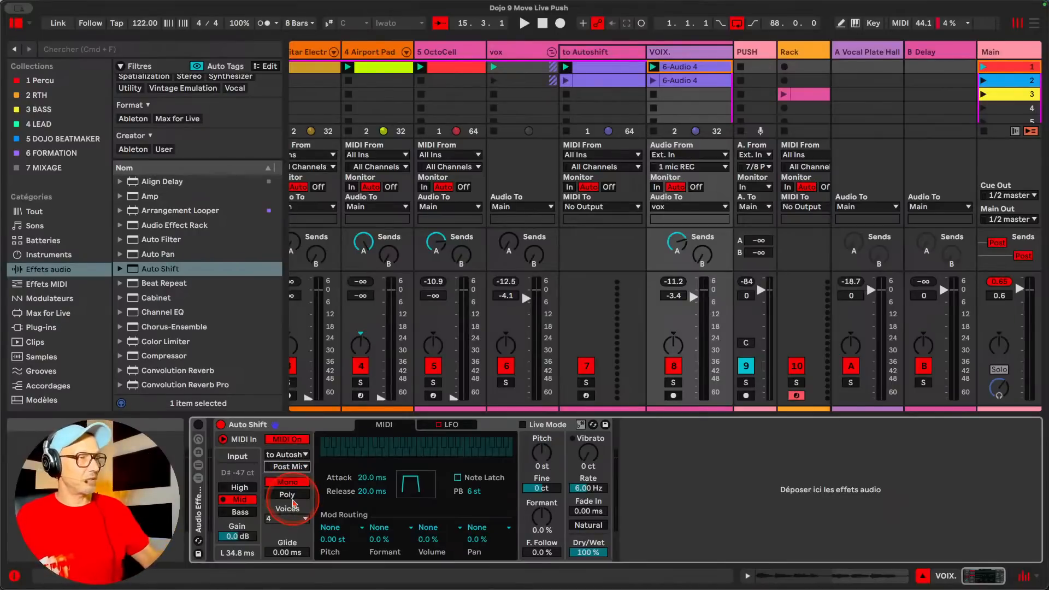
click(290, 467)
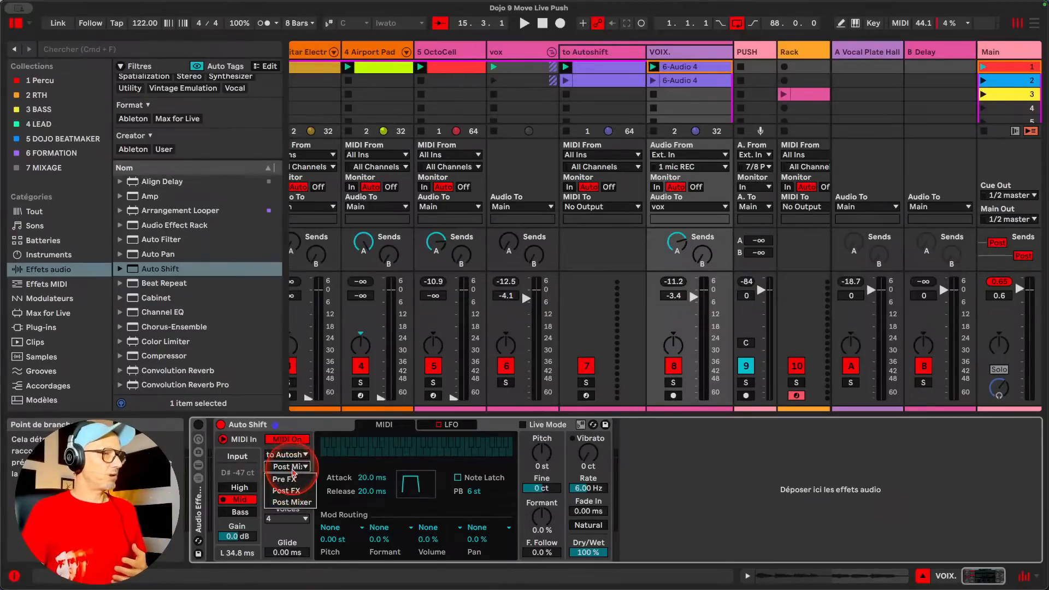
click(293, 471)
Switch Auto Shift from Mono to Poly and set its MIDI tap point to Pre FX during playback
key(space)
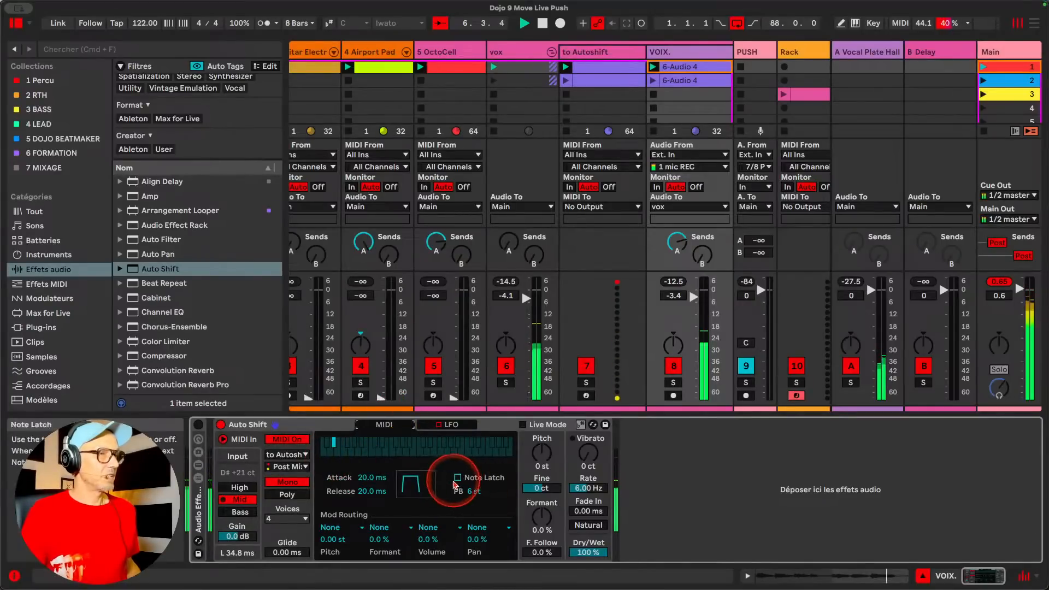
click(286, 494)
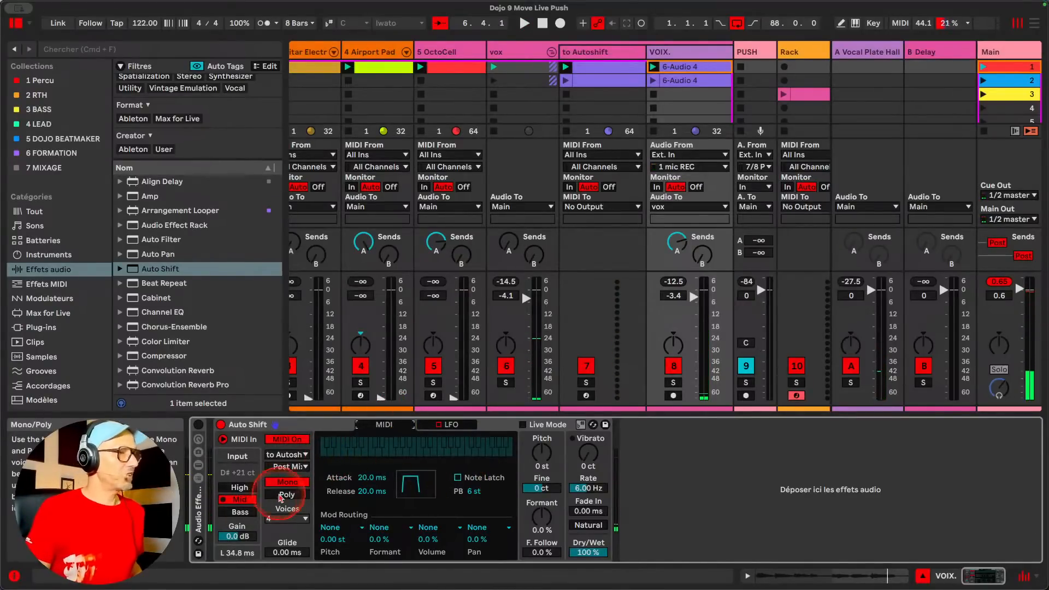
key(space)
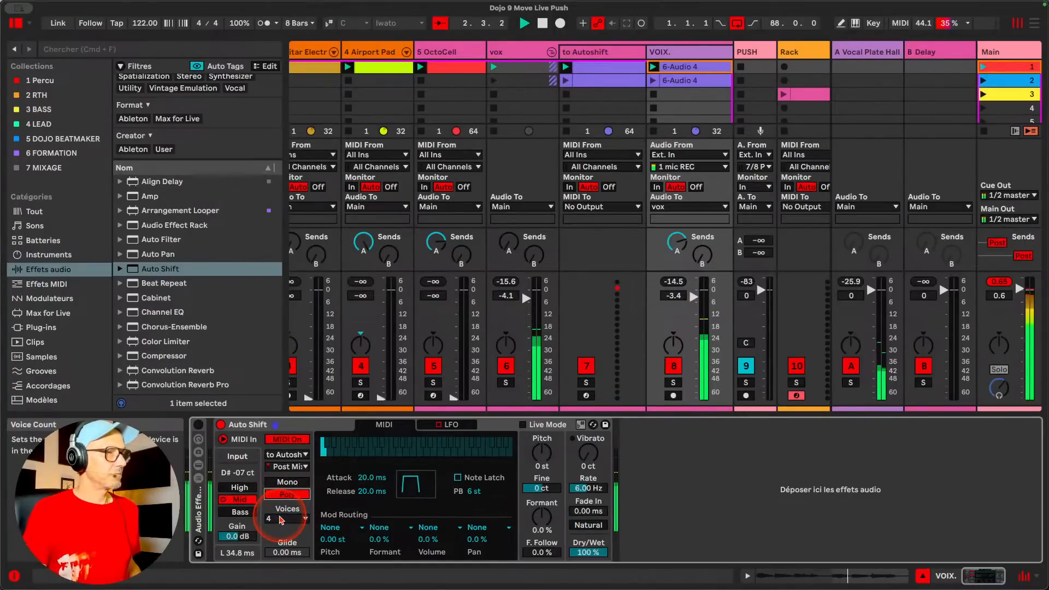
click(287, 466)
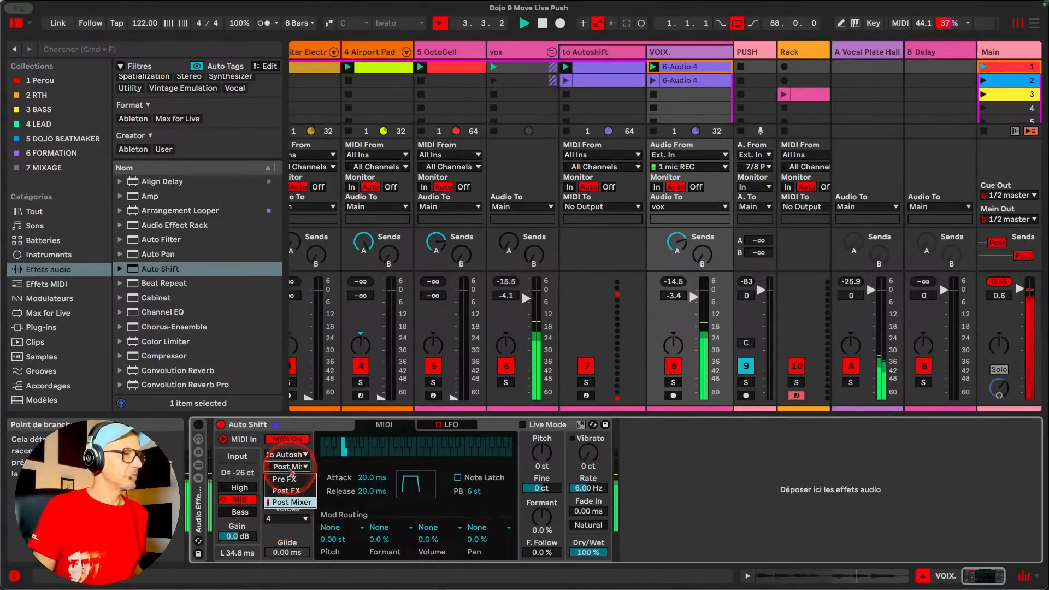
click(291, 481)
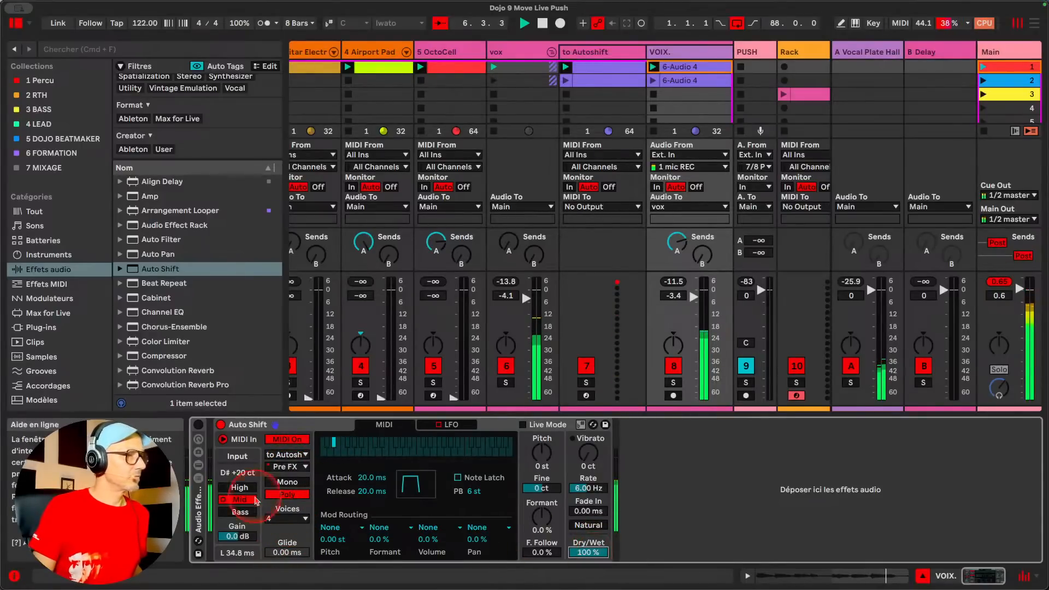
Set Auto Shift's Voices to 8, then bypass and reactivate the device
click(287, 519)
click(283, 555)
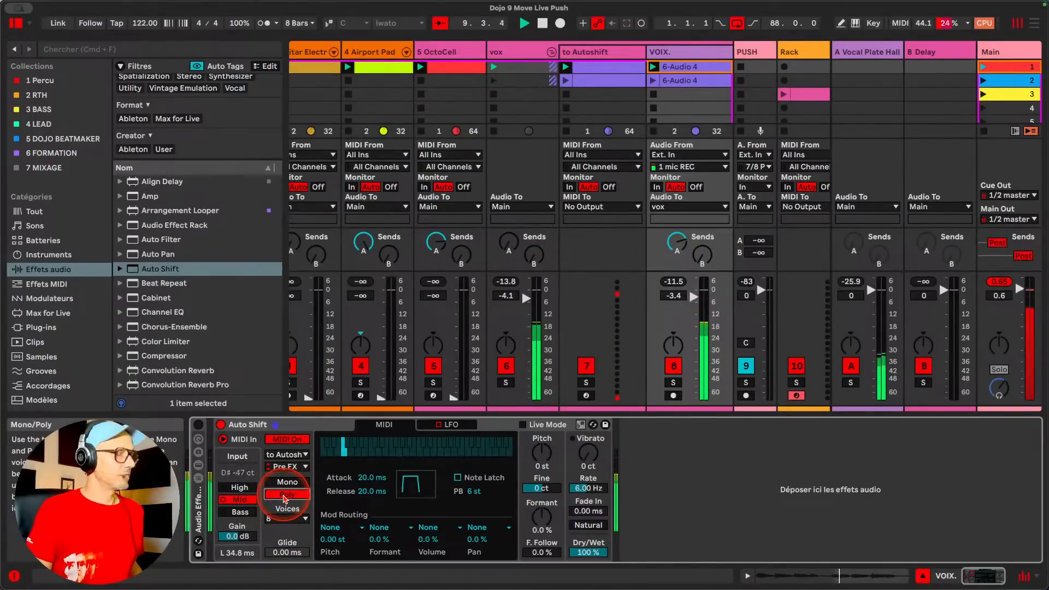
click(221, 425)
click(220, 425)
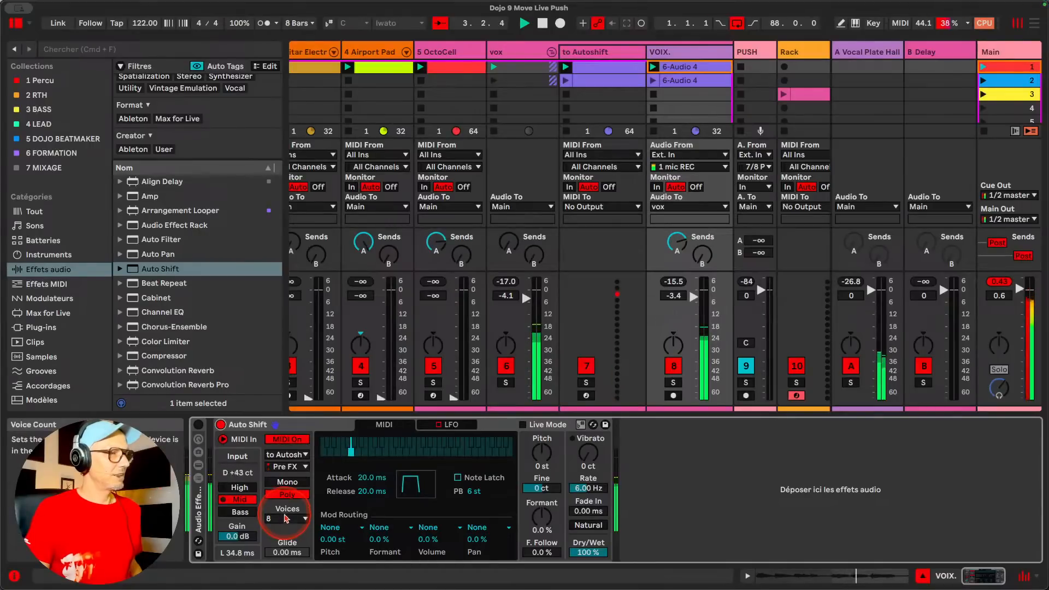
Try Mono mode, enable Note Latch and switch Auto Shift back to Poly during playback
click(287, 482)
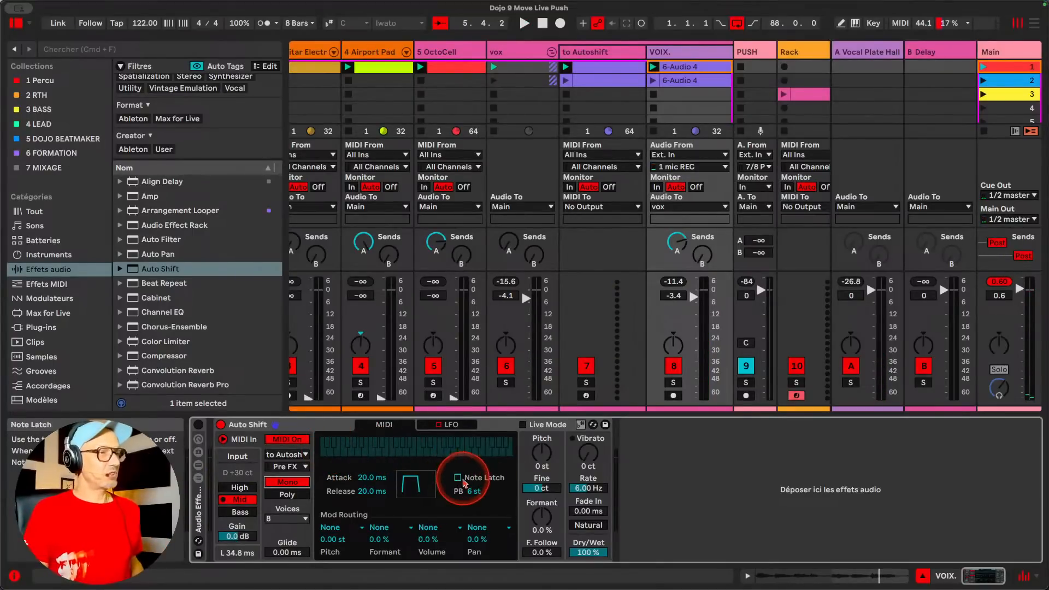
key(space)
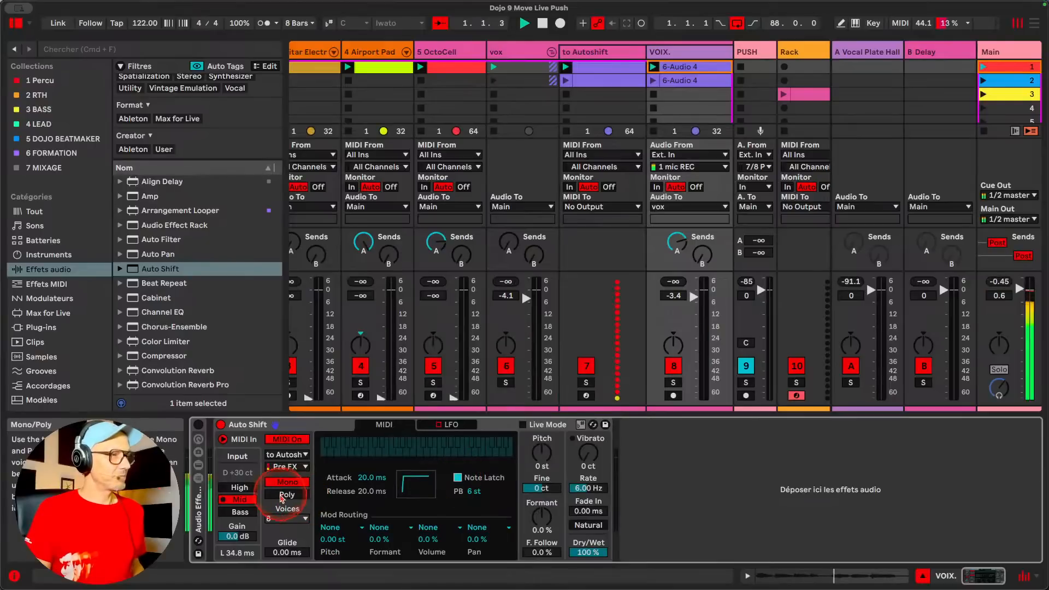
click(287, 495)
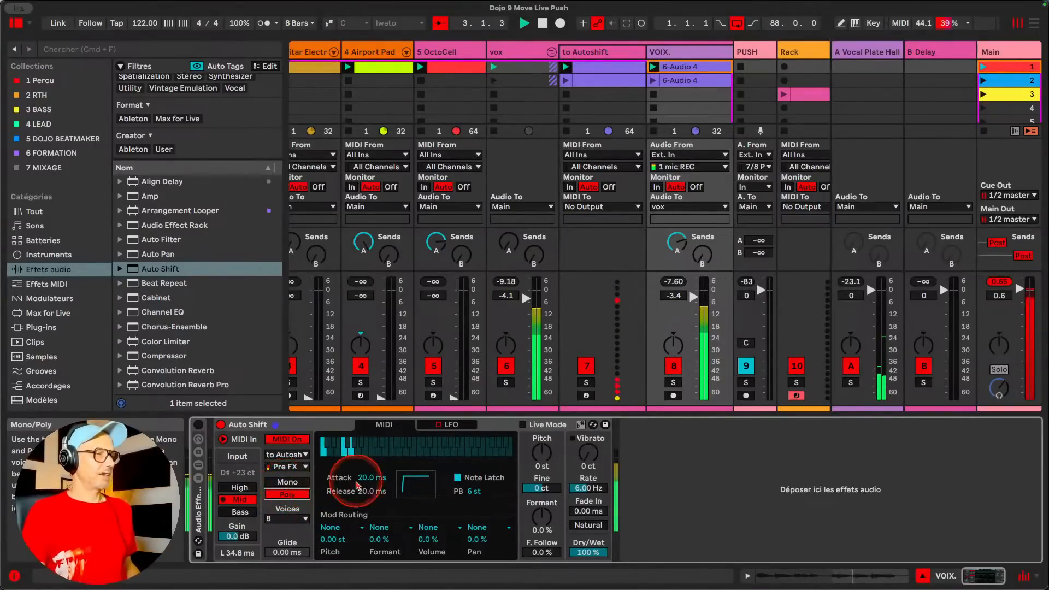
Switch Auto Shift to Mono and raise Glide to about 383 ms during playback, comparing against the bypassed device
click(287, 482)
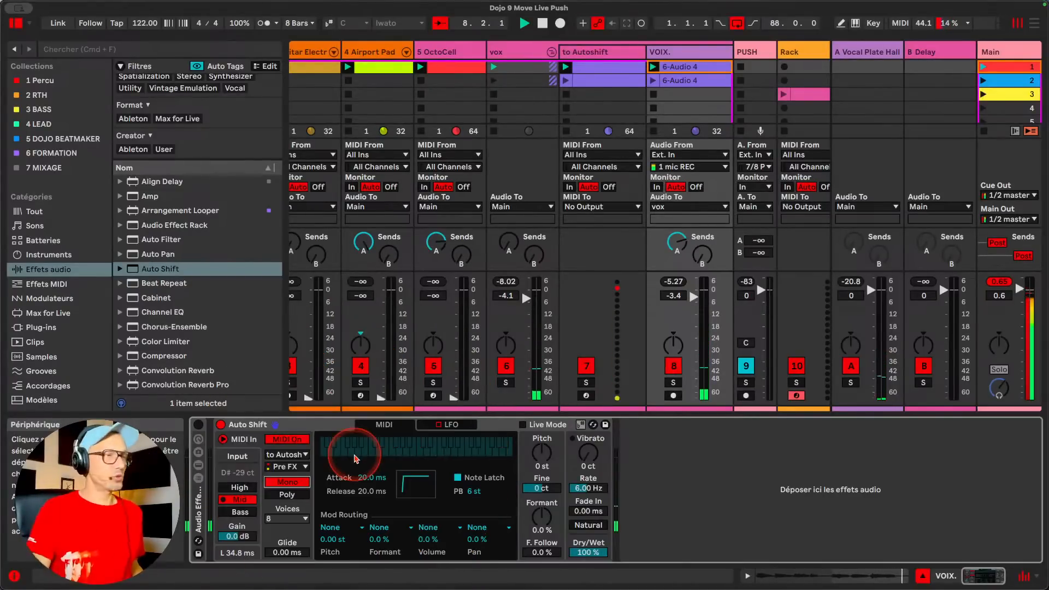
key(space)
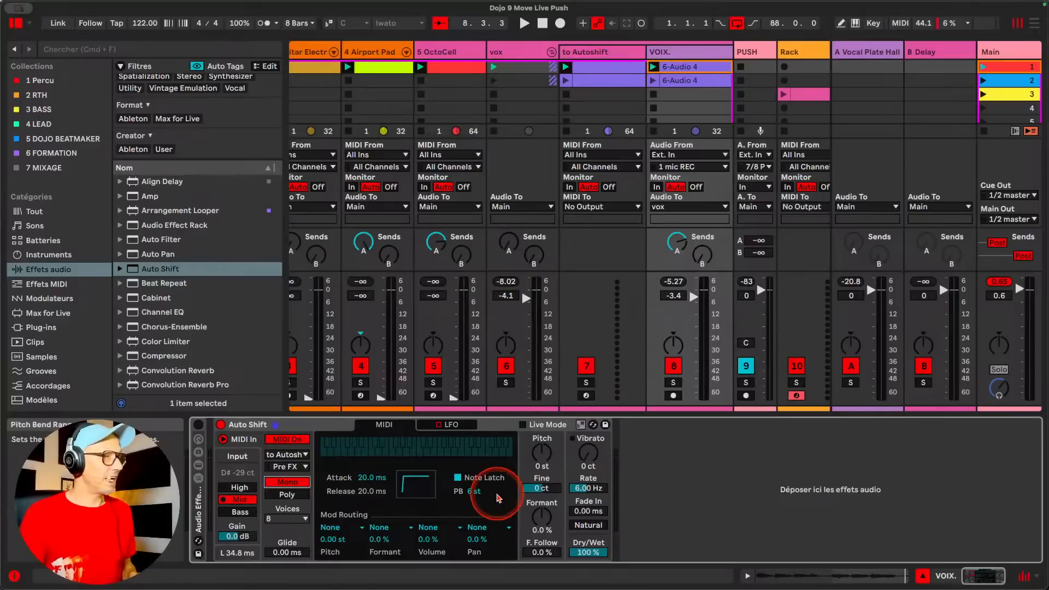
key(space)
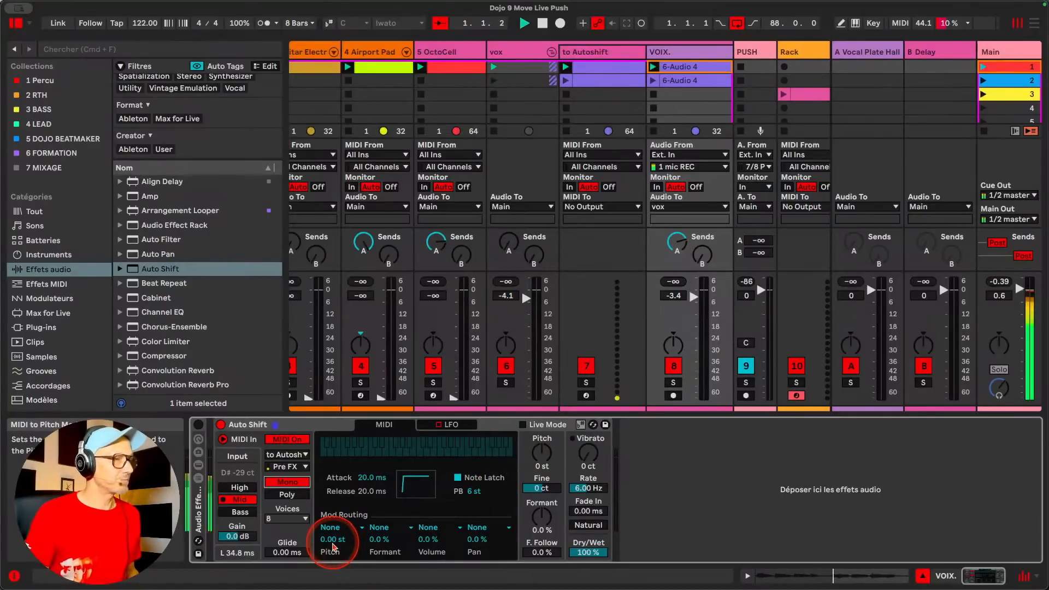
mouse_move(284, 553)
mouse_down()
mouse_move(296, 544)
mouse_move(285, 560)
mouse_up()
click(221, 425)
click(220, 427)
key(space)
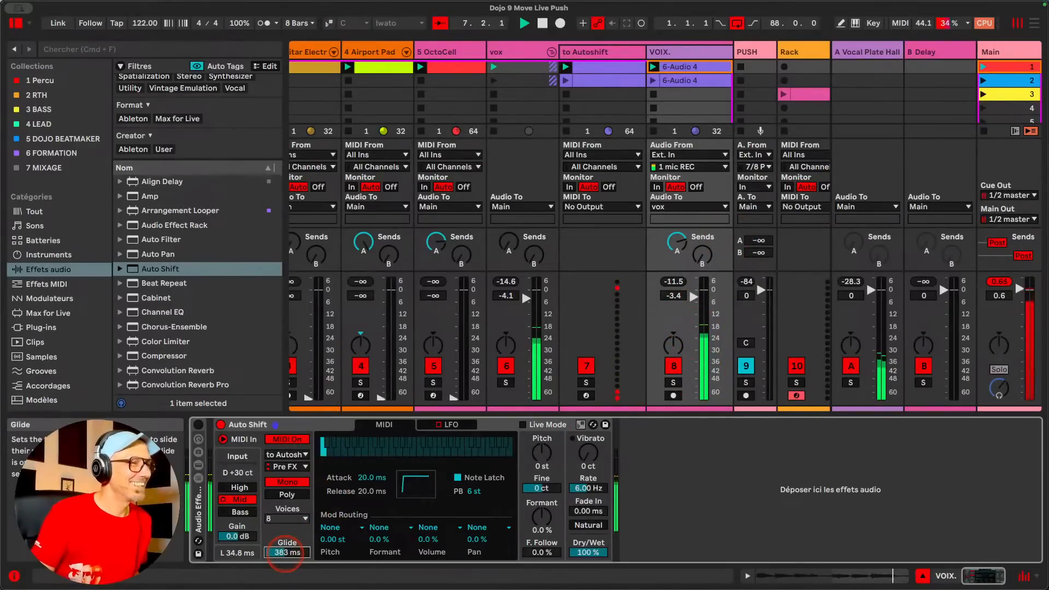
Set Auto Shift's Pitch to 12 st and try Glide times of 1.06 s, 1.61 s and 343 ms, ending at 9.89 ms
drag(285, 553, 286, 548)
drag(546, 451, 547, 437)
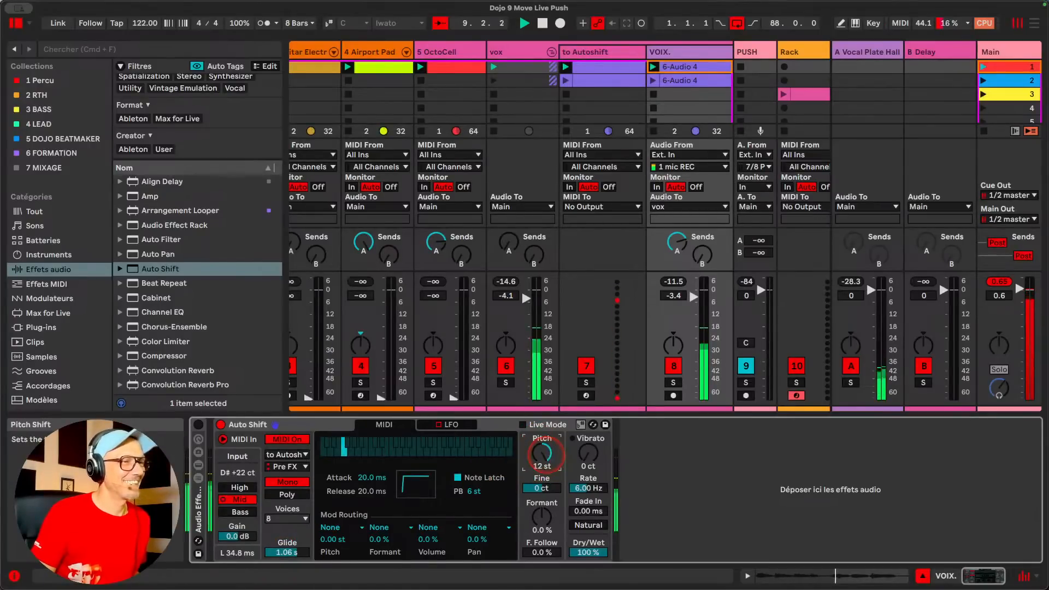
drag(286, 551, 288, 549)
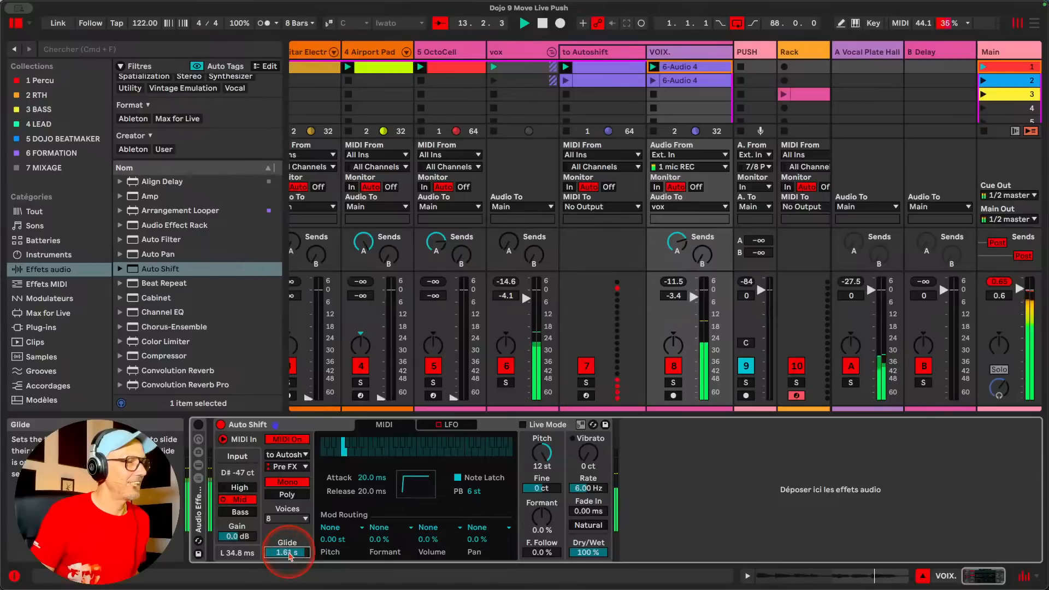
drag(289, 554, 289, 556)
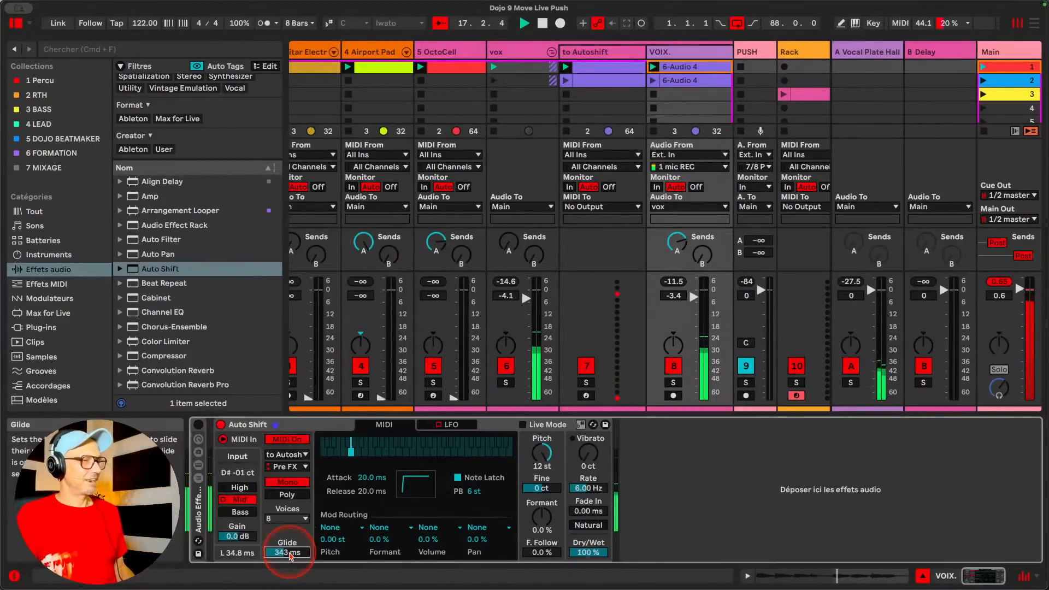
drag(290, 555, 289, 552)
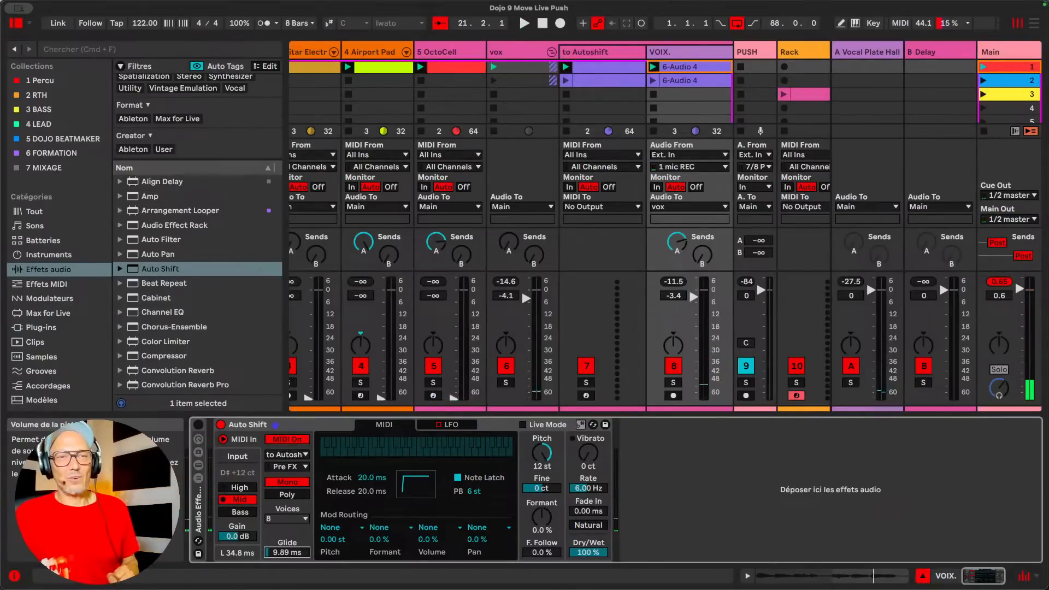
Set Auto Shift's LFO shape to Random S&H and its rate to a tempo-synced 1/8
click(449, 426)
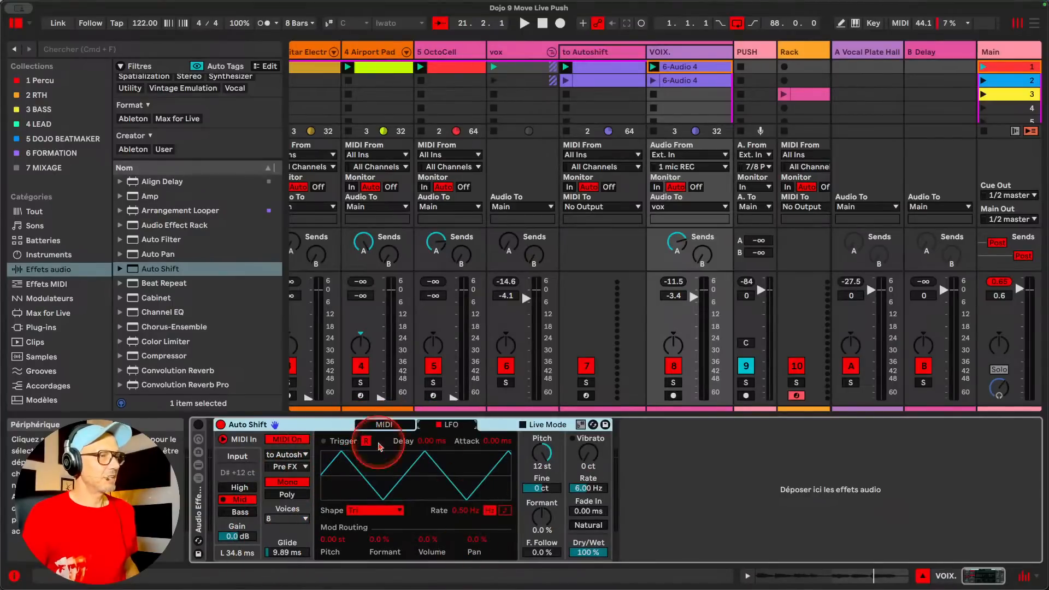
click(362, 511)
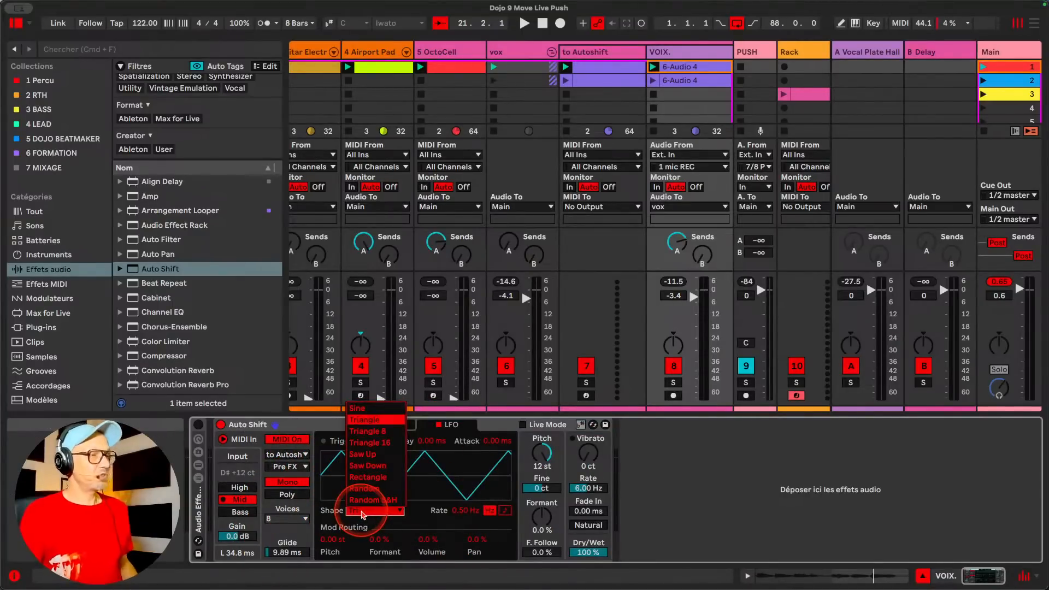
click(363, 500)
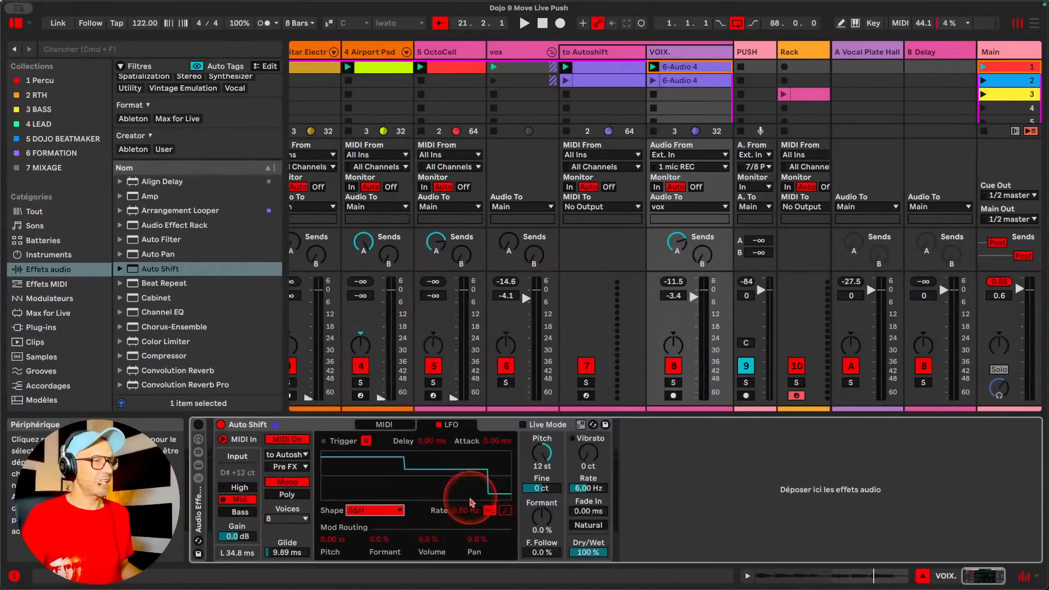
click(457, 510)
click(504, 510)
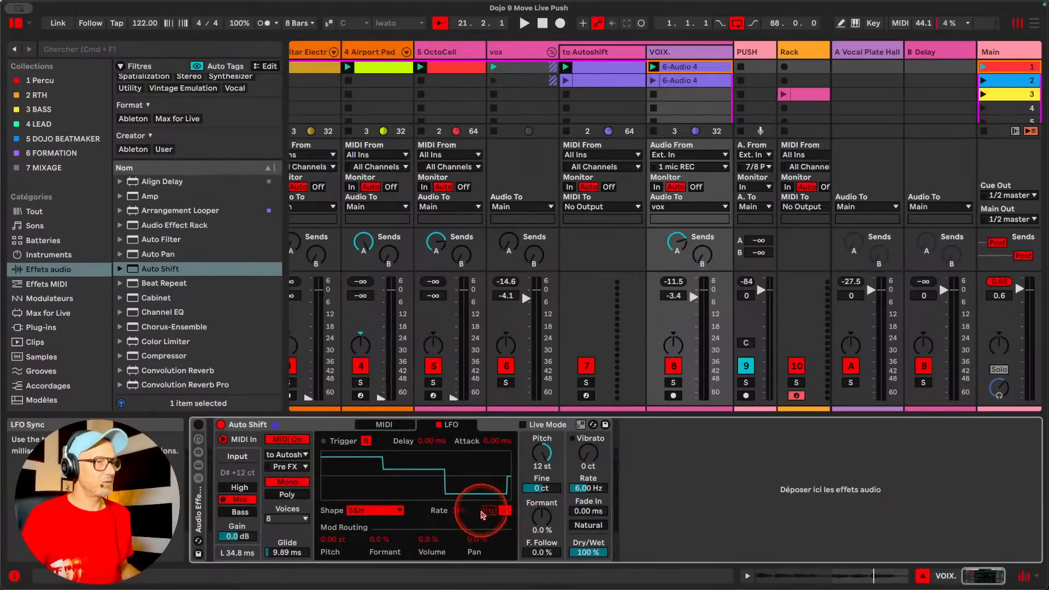
scroll(458, 510, down, 9)
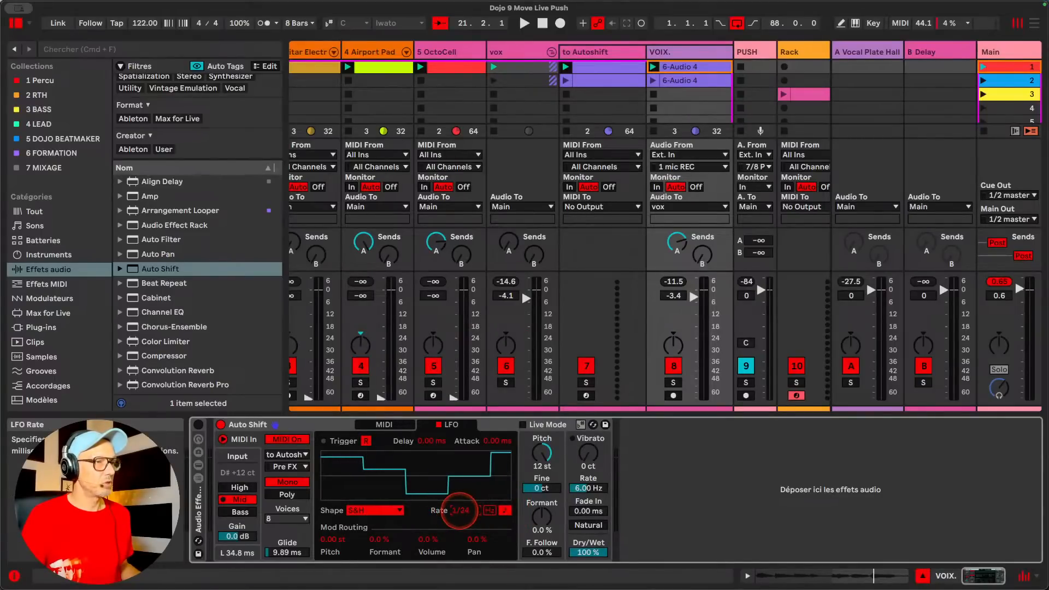
Try the Random LFO shape and return to Random S&H
click(375, 510)
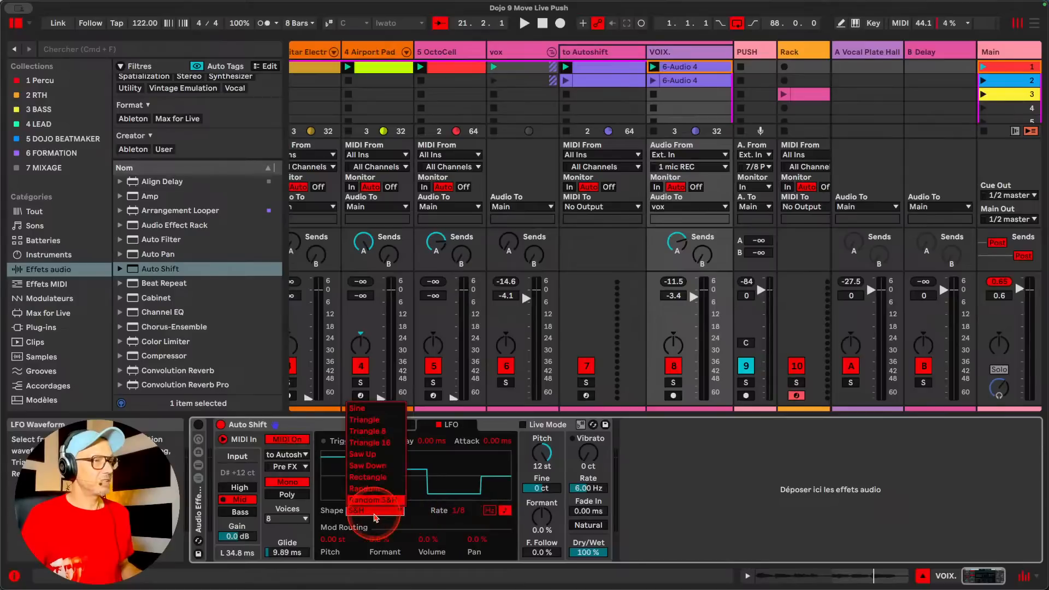
click(371, 473)
click(382, 510)
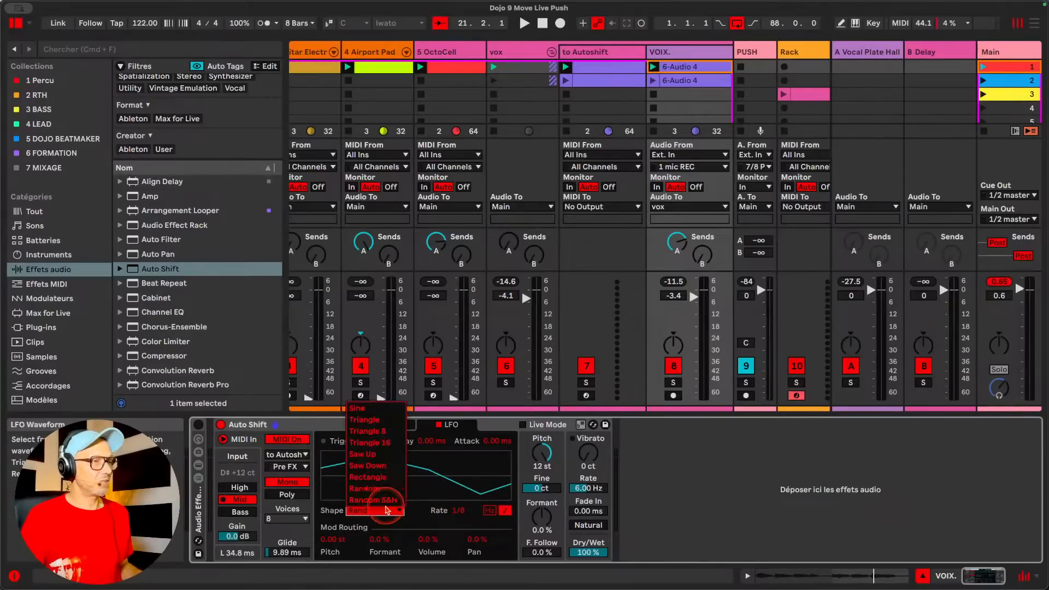
click(380, 500)
During playback, apply the LFO to Formant, adjusting its modulation to 64 %, and try an LFO rate of 1/16
key(space)
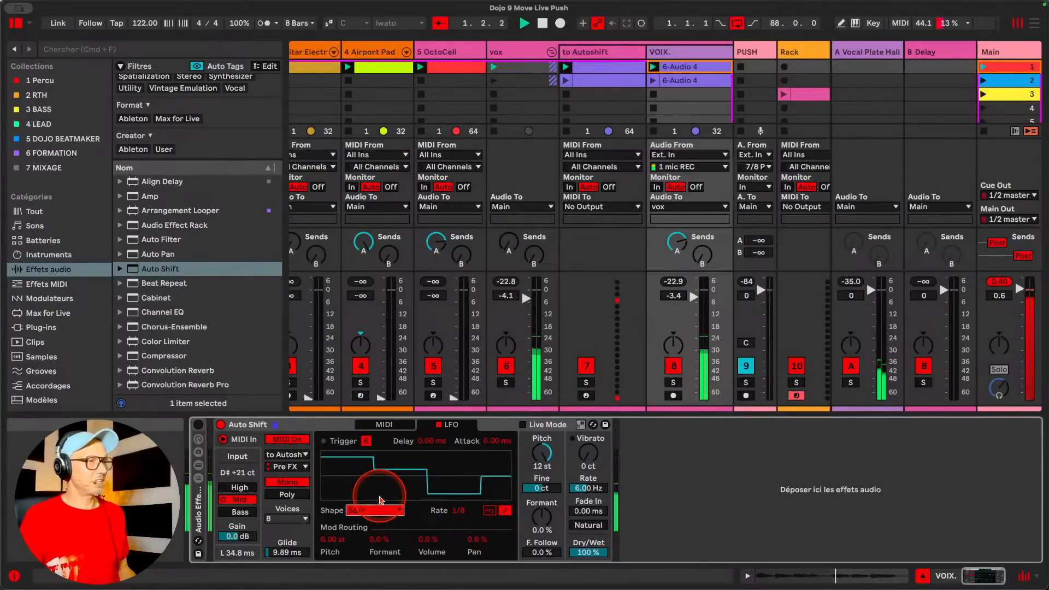
click(371, 552)
drag(331, 542, 371, 535)
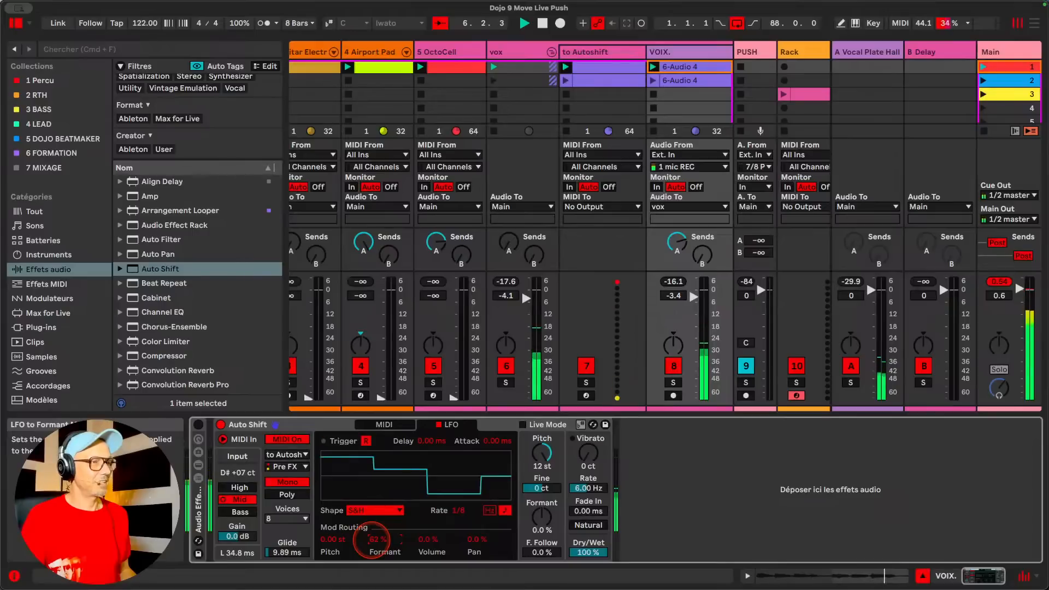
drag(372, 540, 373, 536)
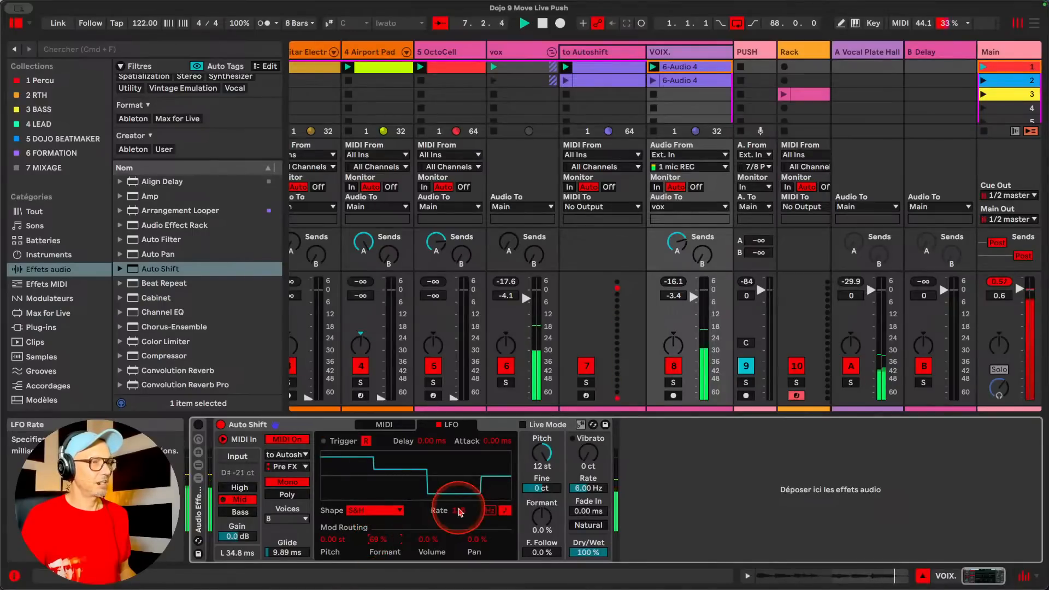
drag(460, 511, 459, 508)
drag(370, 538, 375, 538)
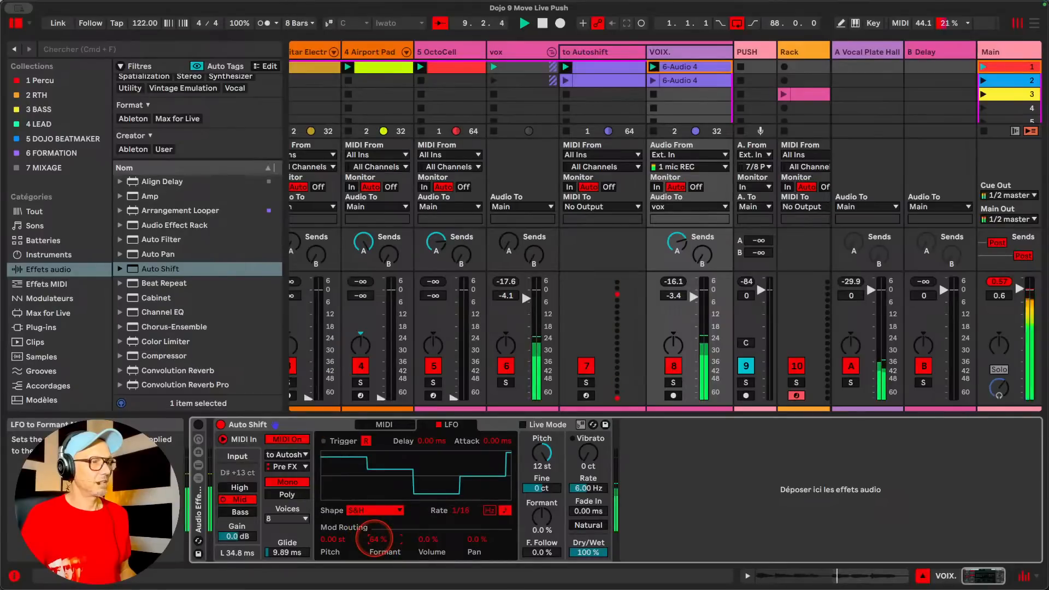
Set the LFO rate to 1/8, with modulation amounts of 77 % on Formant and about 78 % on Pan
click(467, 509)
drag(468, 510, 467, 506)
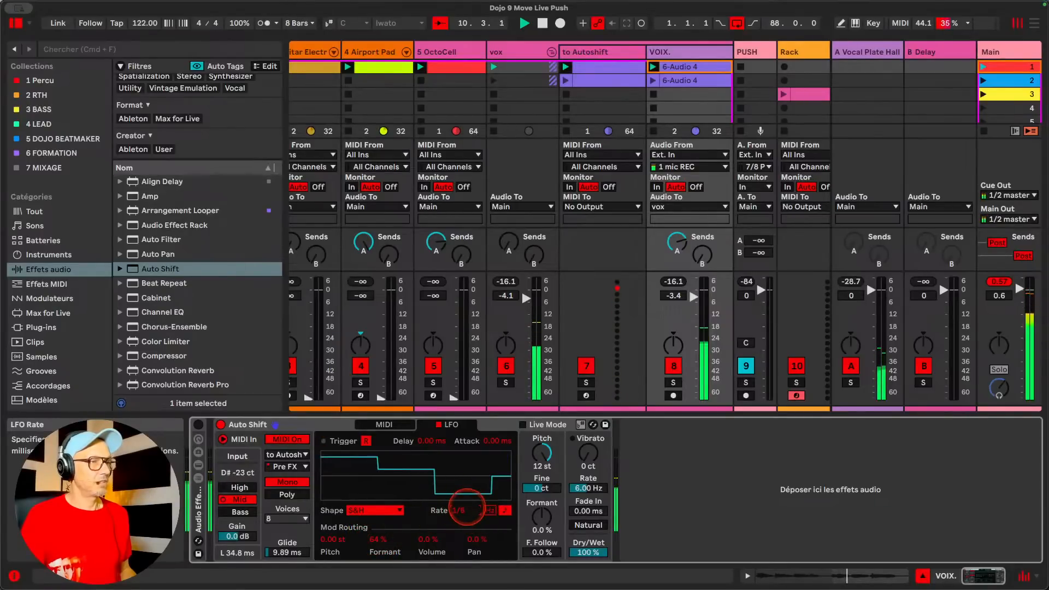
drag(376, 539, 473, 536)
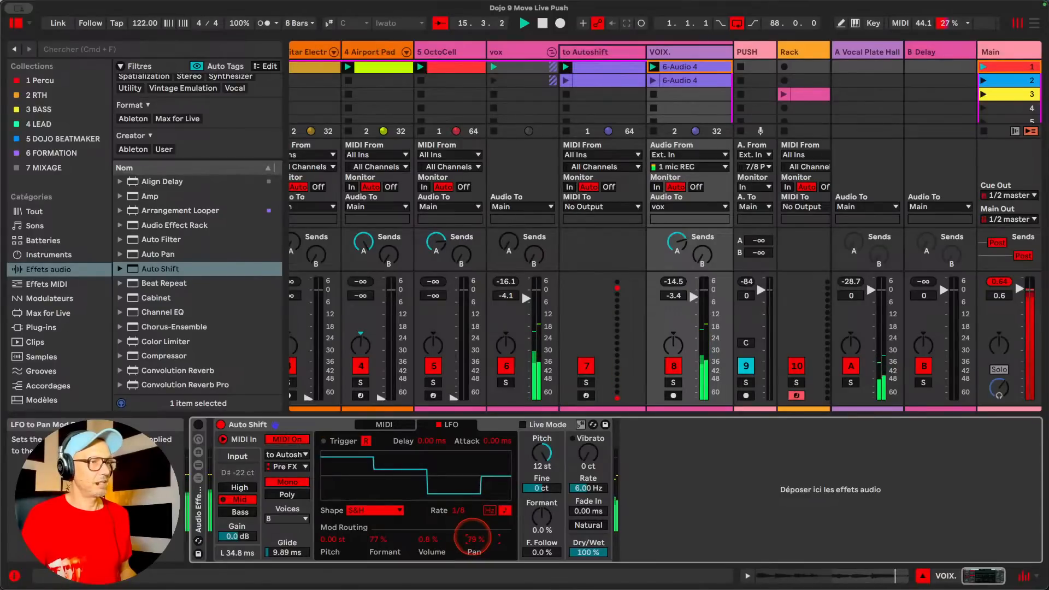
drag(472, 536, 472, 537)
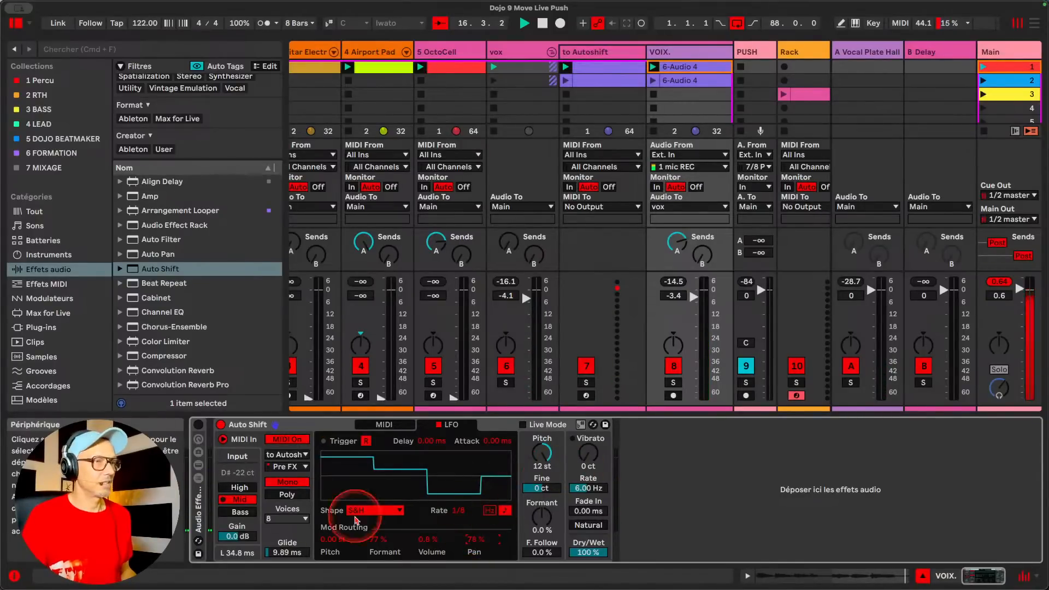
Raise Auto Shift's input Gain to 4.1 dB, try Glide at 258 ms, and reset Glide and the LFO's Pan modulation to zero
drag(237, 536, 286, 541)
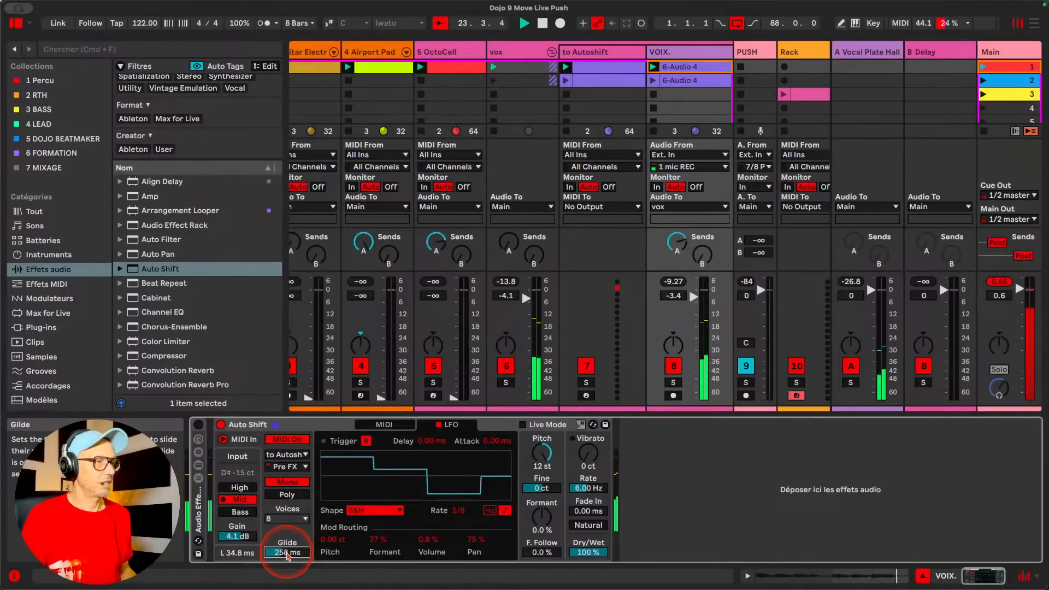
drag(288, 556, 284, 555)
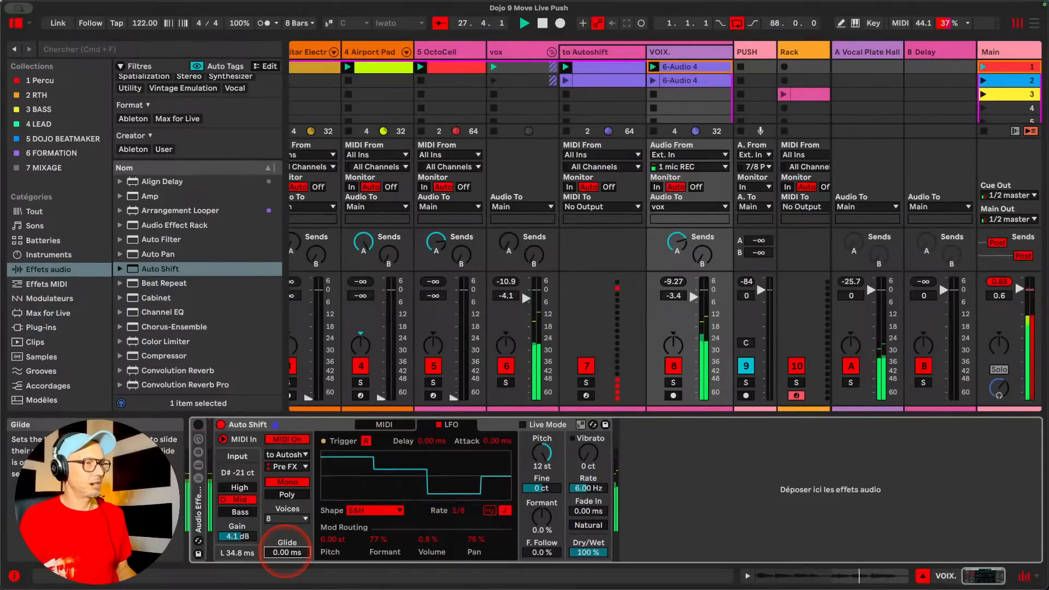
key(Delete)
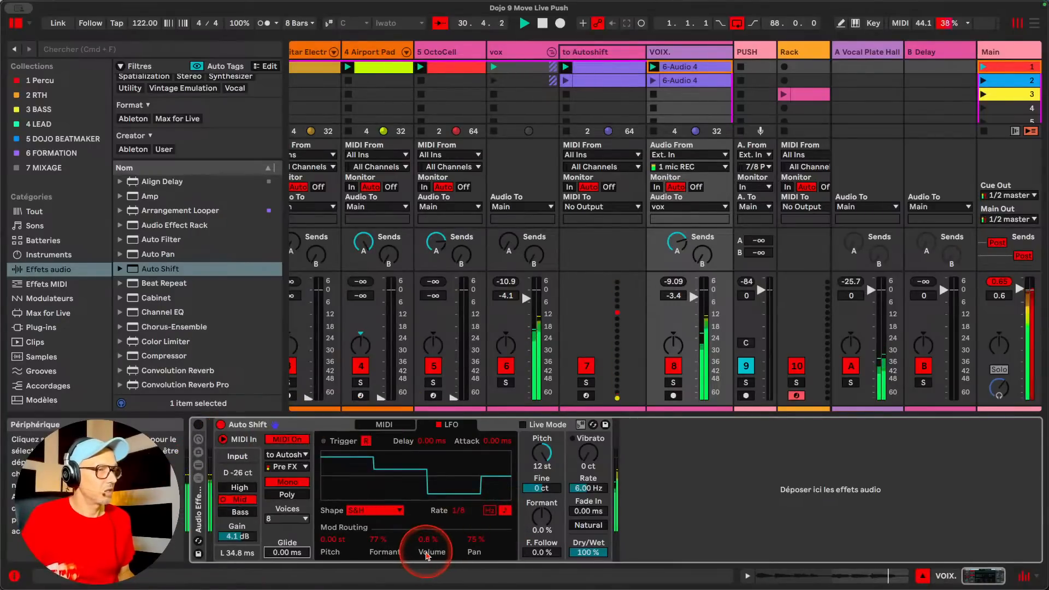
double_click(474, 541)
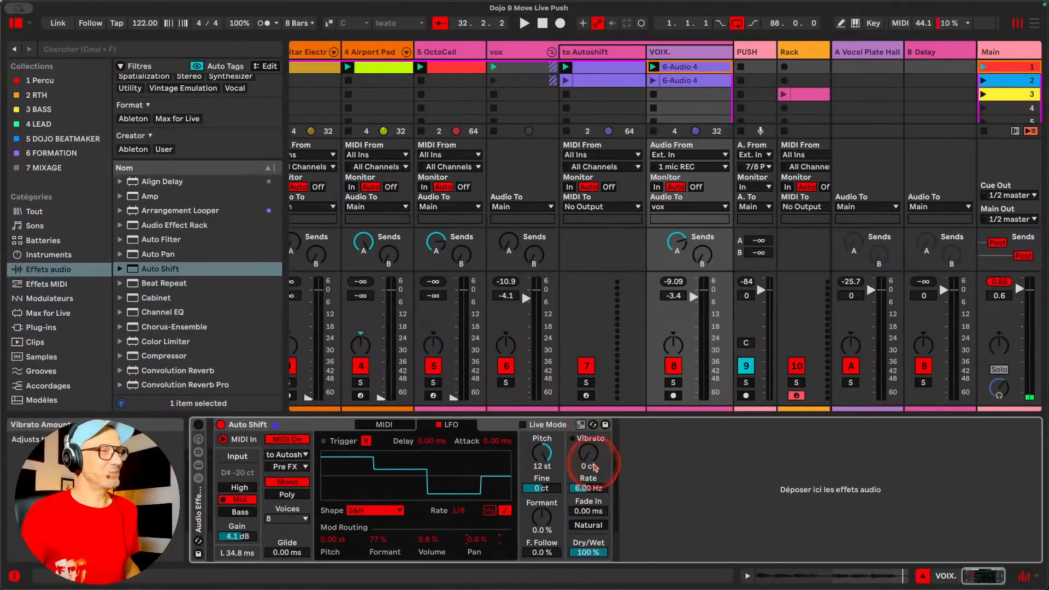
Set up vibrato of about 127 ct at 13.2 Hz with a 532 ms fade-in and enable Natural
drag(589, 458, 589, 437)
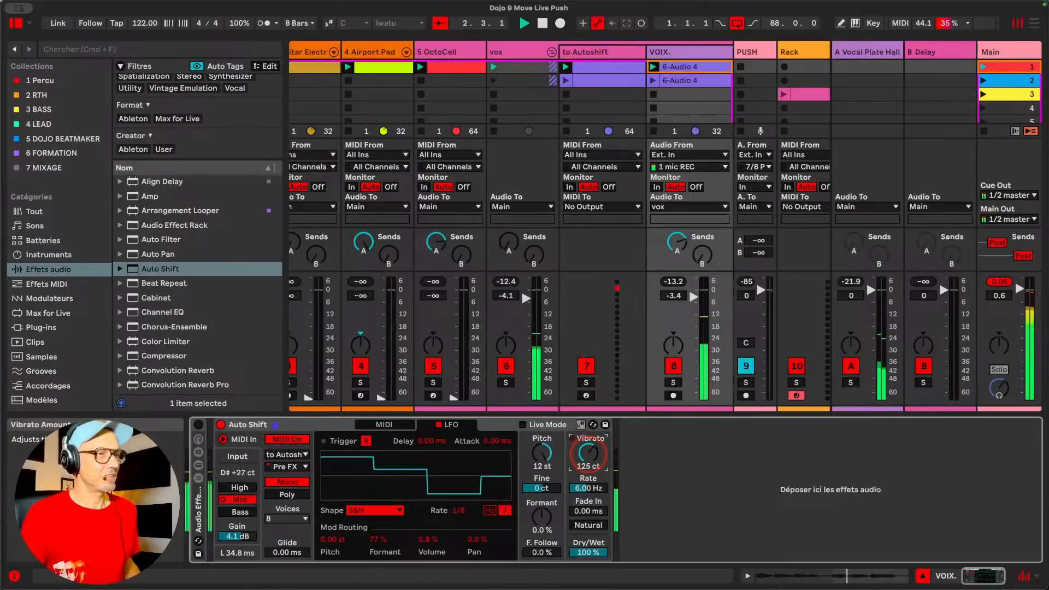
mouse_move(588, 491)
mouse_down()
mouse_move(588, 477)
mouse_move(588, 502)
mouse_move(588, 459)
mouse_move(587, 508)
mouse_move(587, 498)
mouse_up()
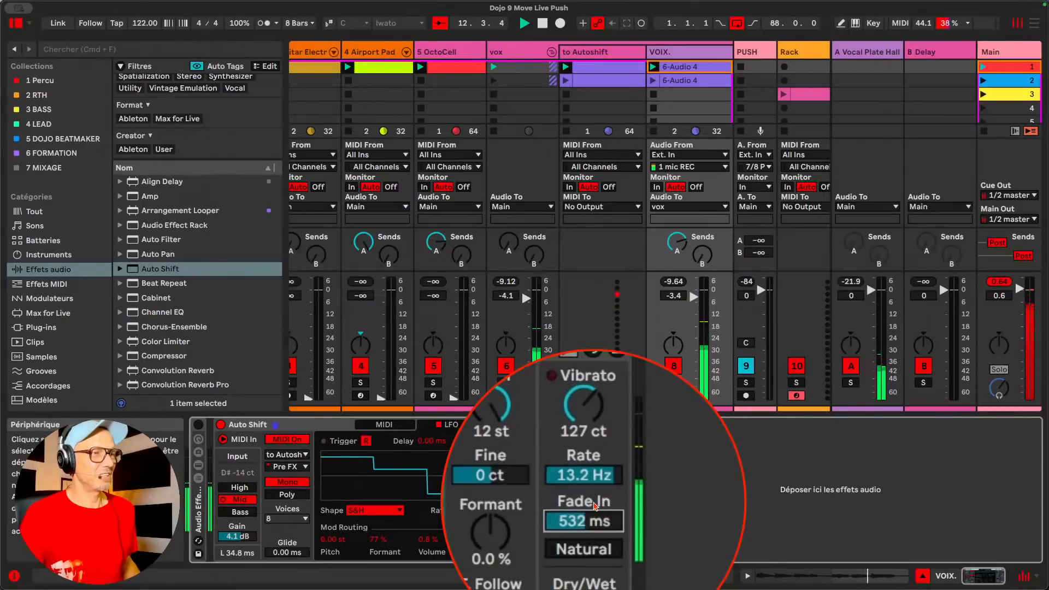
click(588, 524)
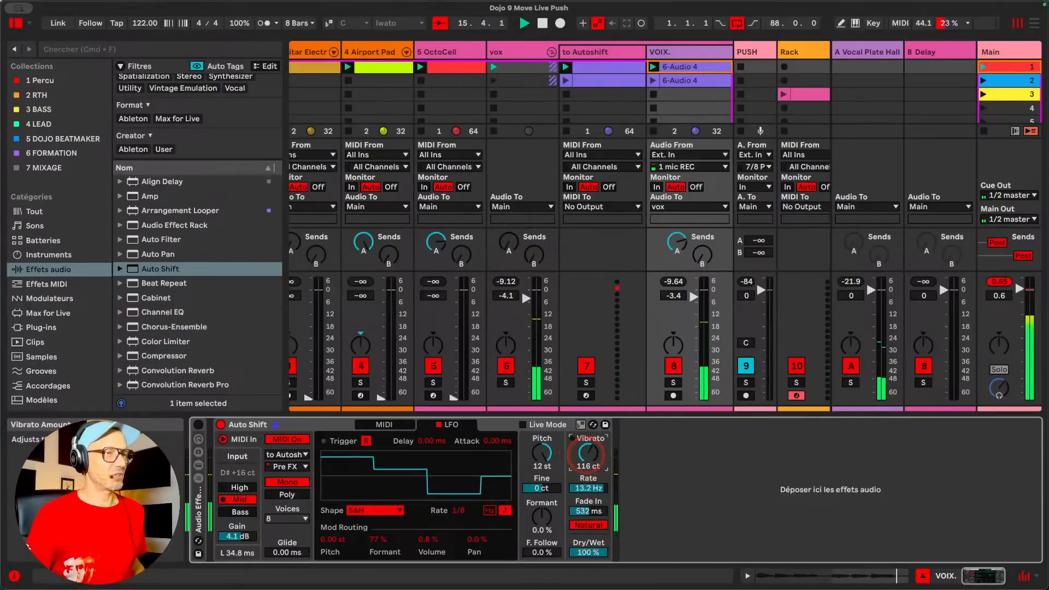
Lower the vibrato rate to 7.71 Hz, try the amount at 200 ct and settle on 157 ct, keeping Dry/Wet at 100 %
drag(588, 491, 588, 508)
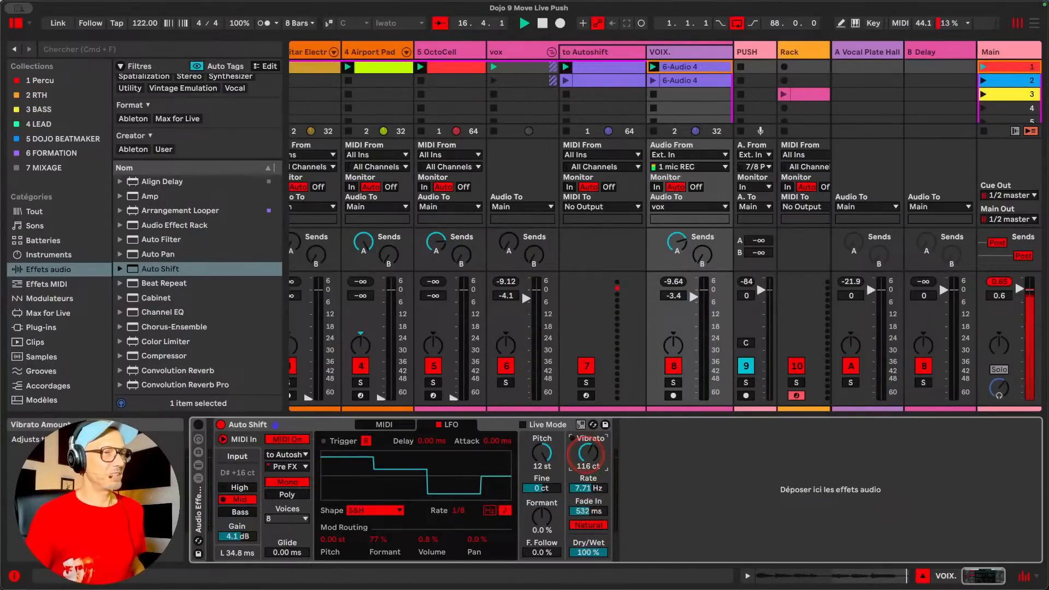
drag(588, 454, 588, 432)
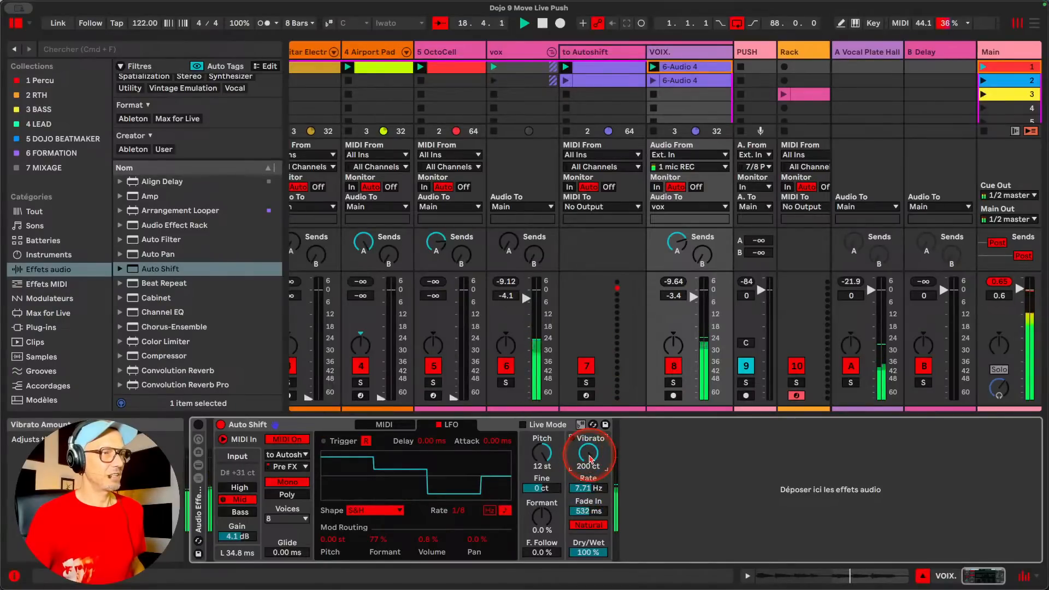
drag(590, 459, 590, 468)
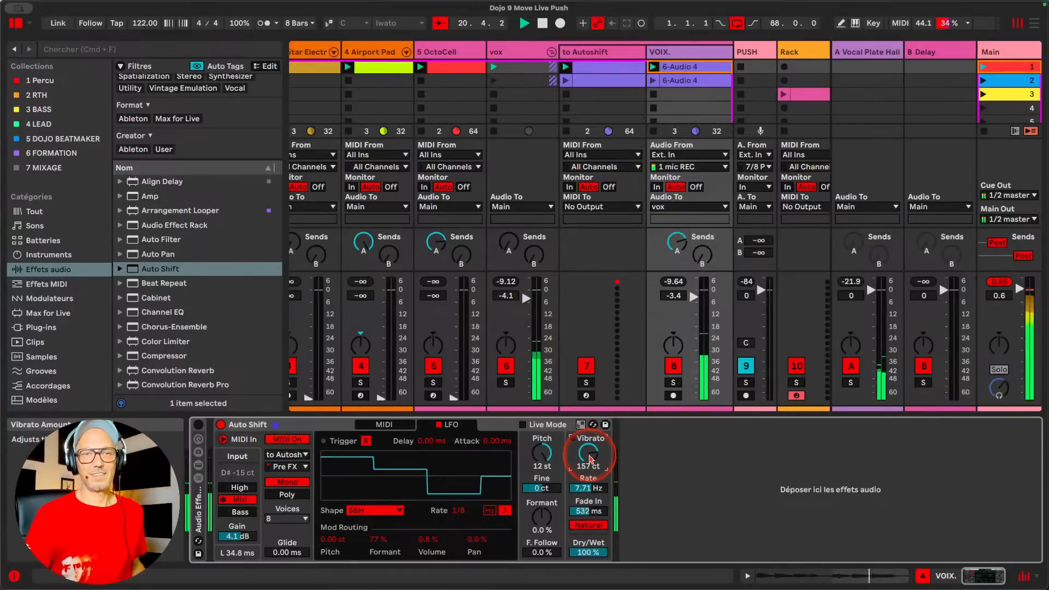
mouse_move(586, 552)
mouse_down()
mouse_move(587, 579)
mouse_move(586, 541)
mouse_up()
key(space)
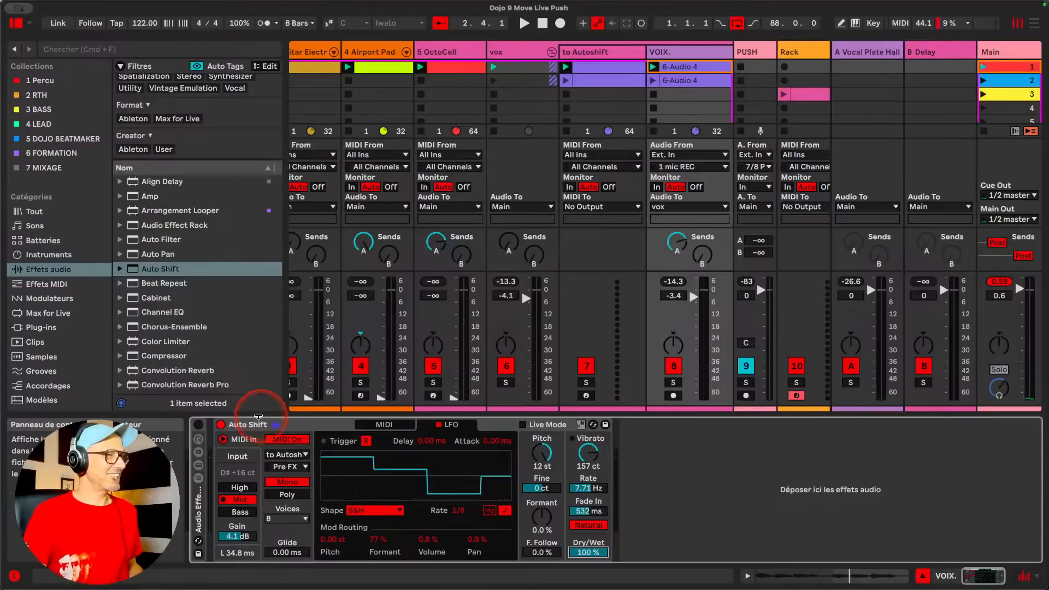
Replace the VOIX. track's Auto Shift with a fresh default instance and start playback
click(277, 424)
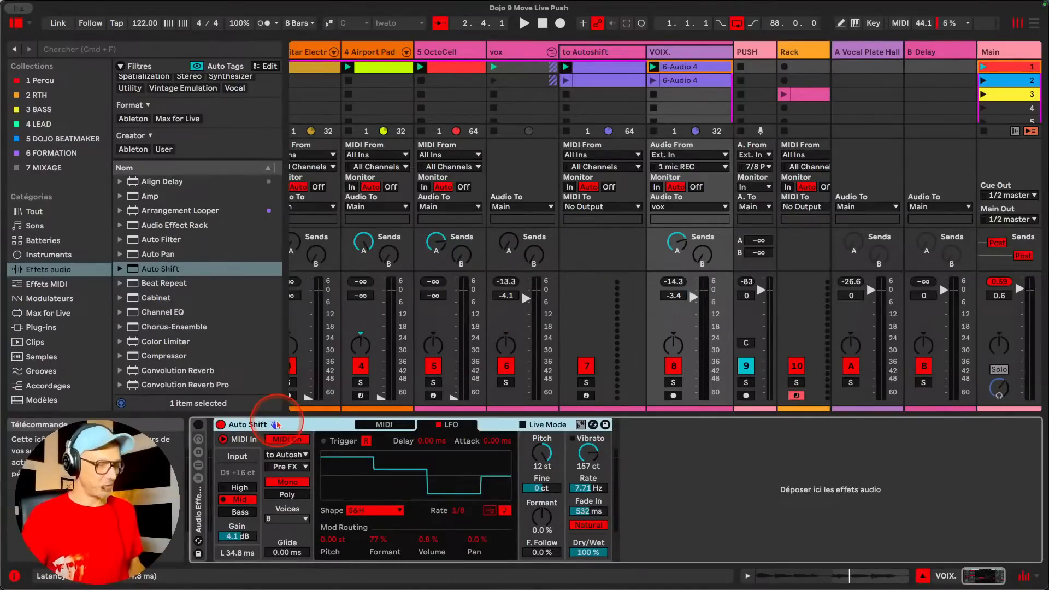
key(Delete)
drag(174, 270, 374, 497)
key(space)
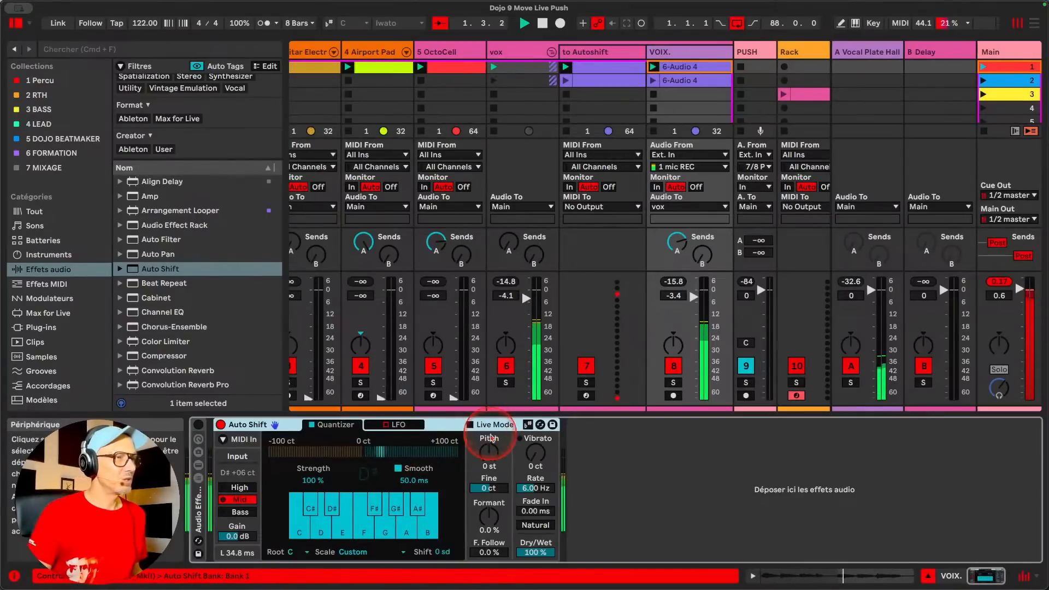
Make Auto Shift use the set's current scale and enable its MIDI control with the to Autoshift track as source
click(527, 424)
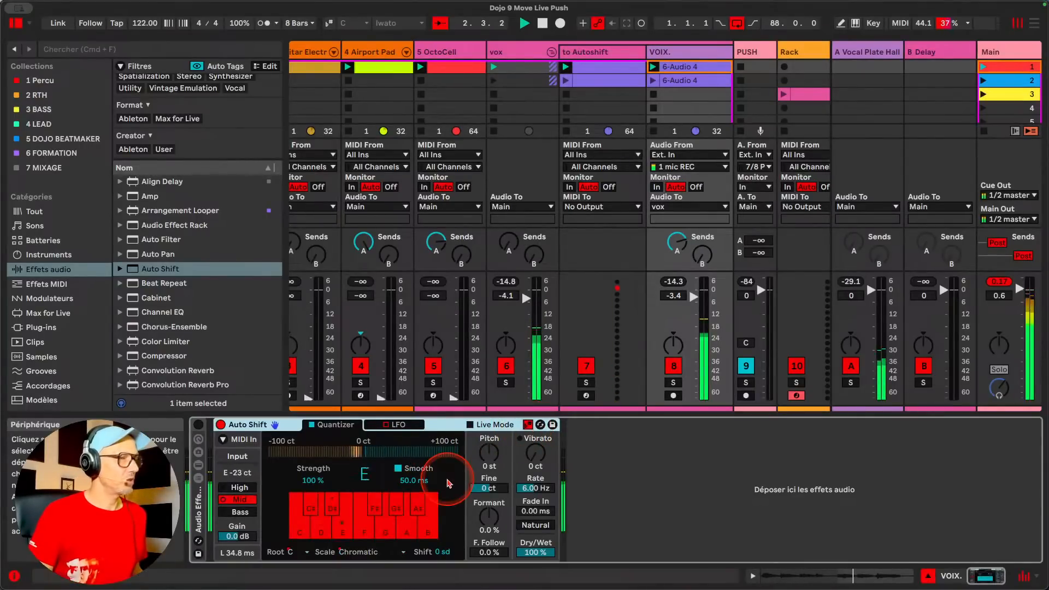
click(223, 440)
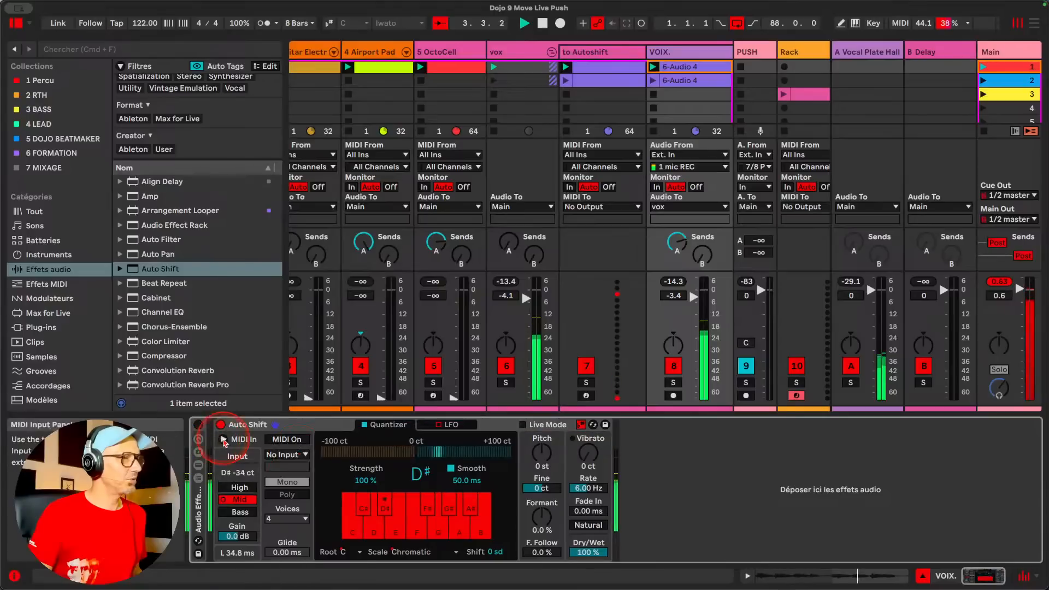
click(287, 439)
click(285, 454)
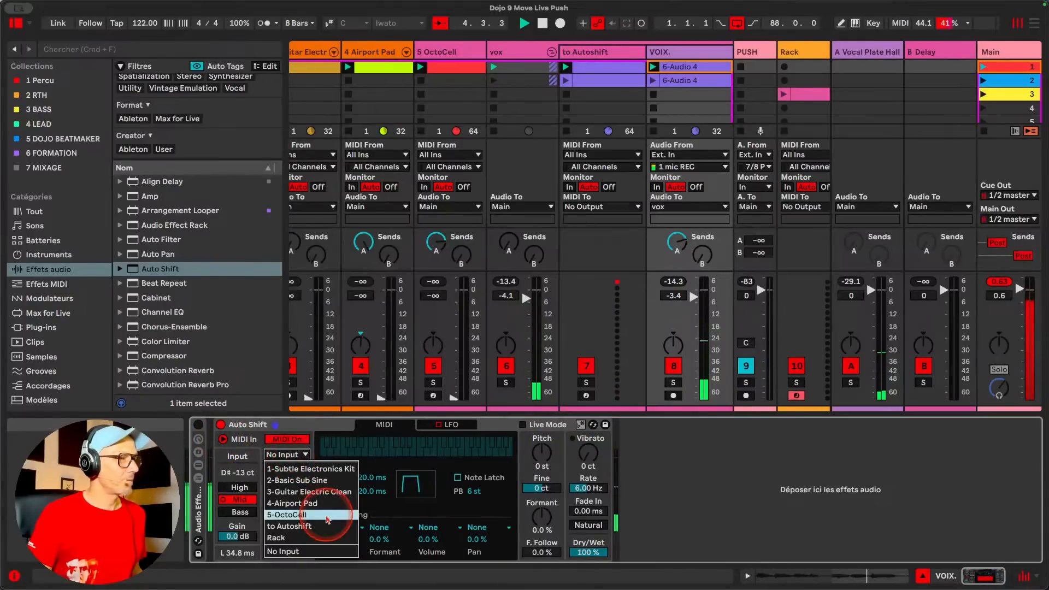
click(306, 526)
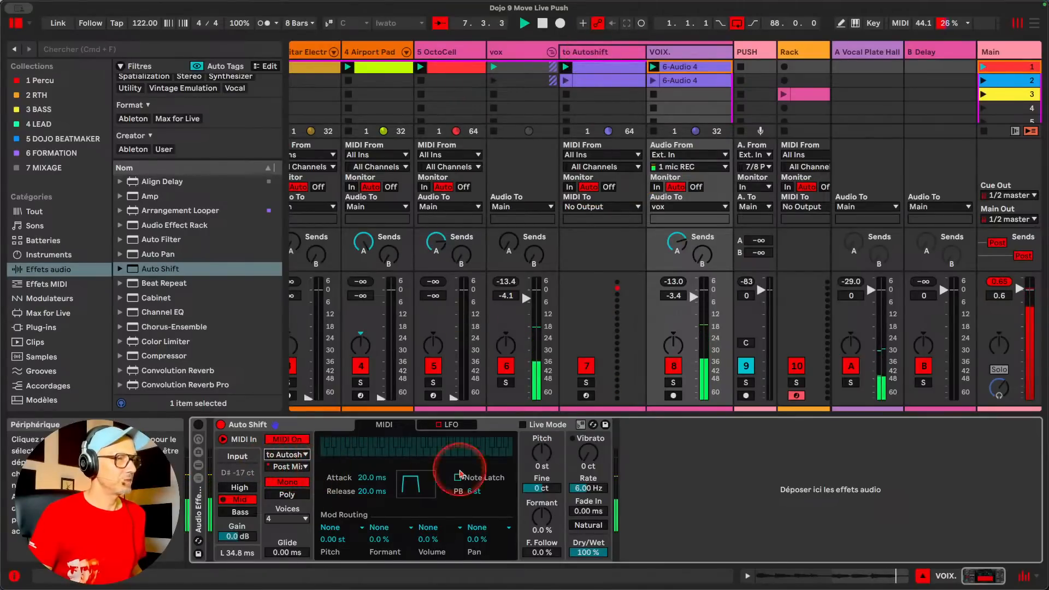
Set Auto Shift's Formant to -35 %, enable Note Latch and set Glide to 95.7 ms
drag(540, 517, 541, 525)
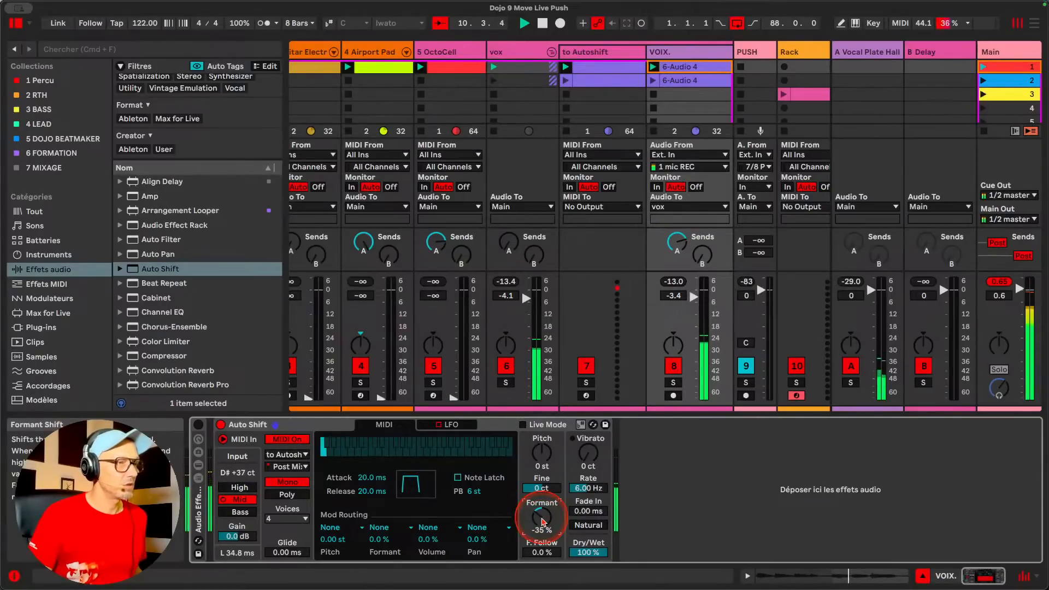
click(458, 477)
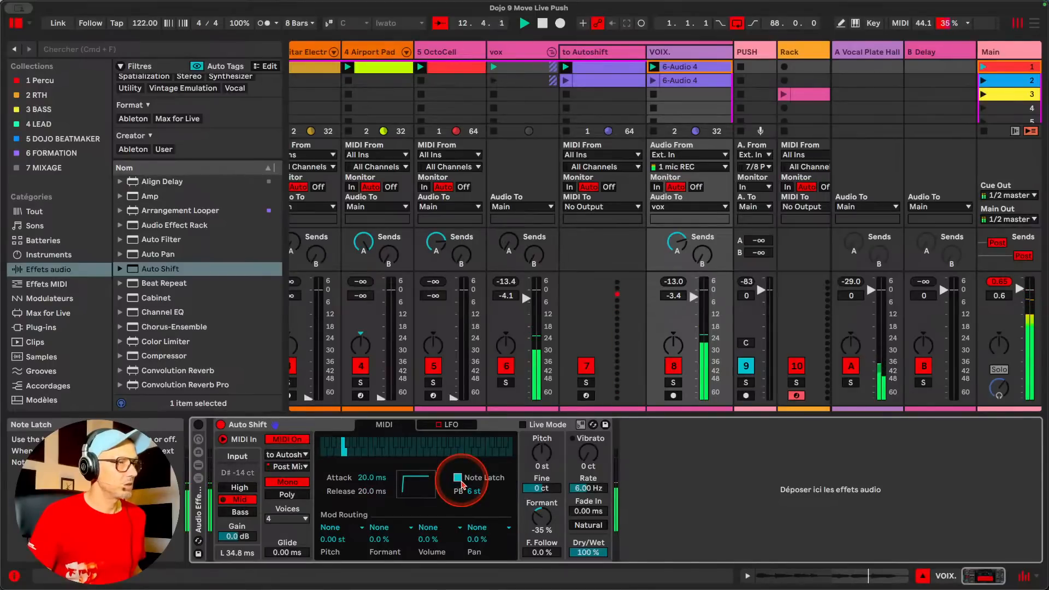
drag(282, 554, 283, 546)
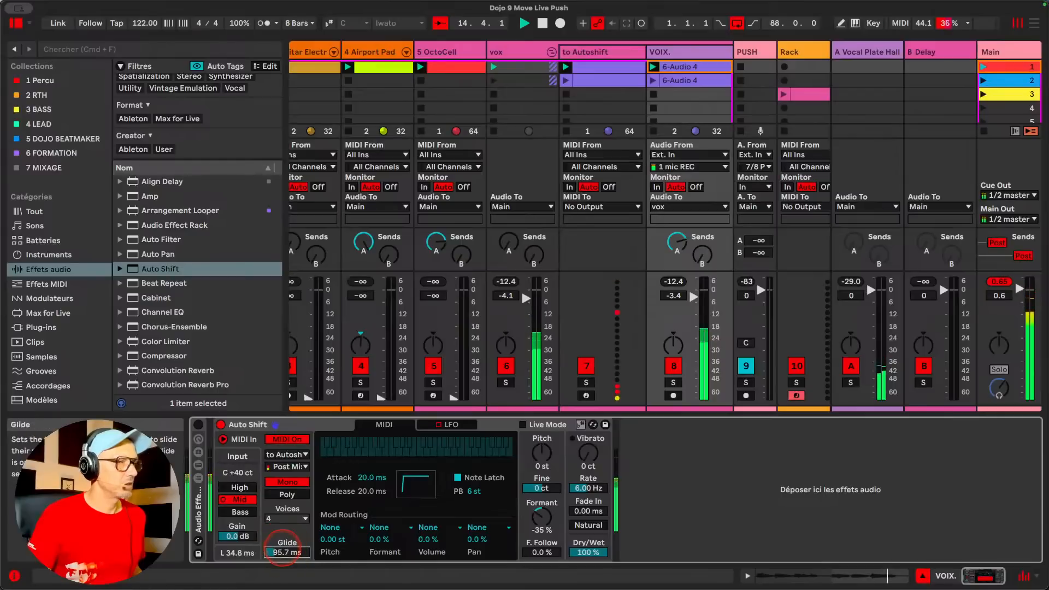
Group Auto Shift into an Audio Effect Rack and duplicate its chain
right_click(326, 429)
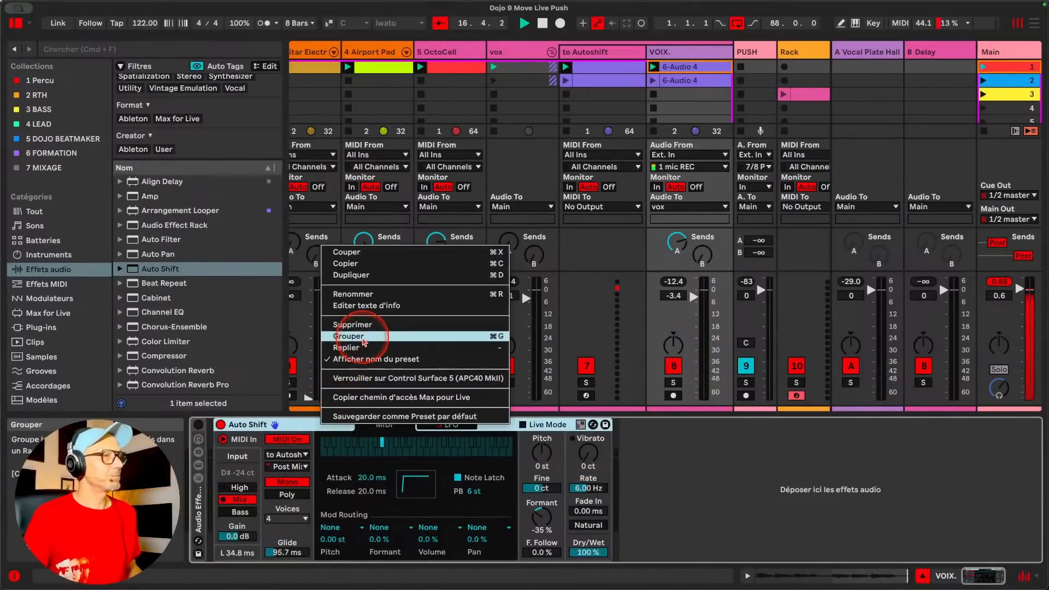
click(469, 337)
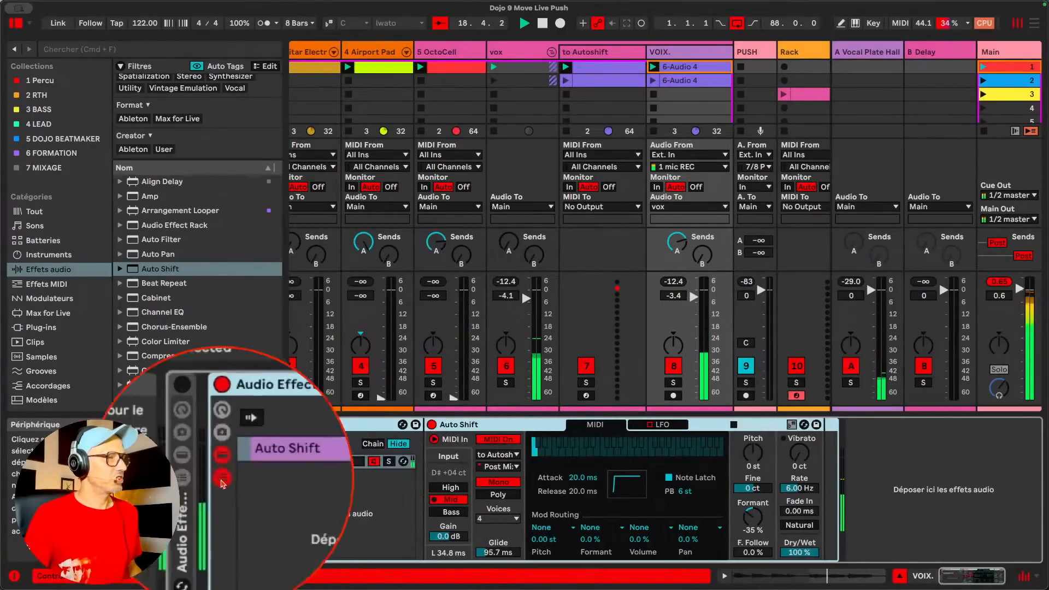
right_click(254, 464)
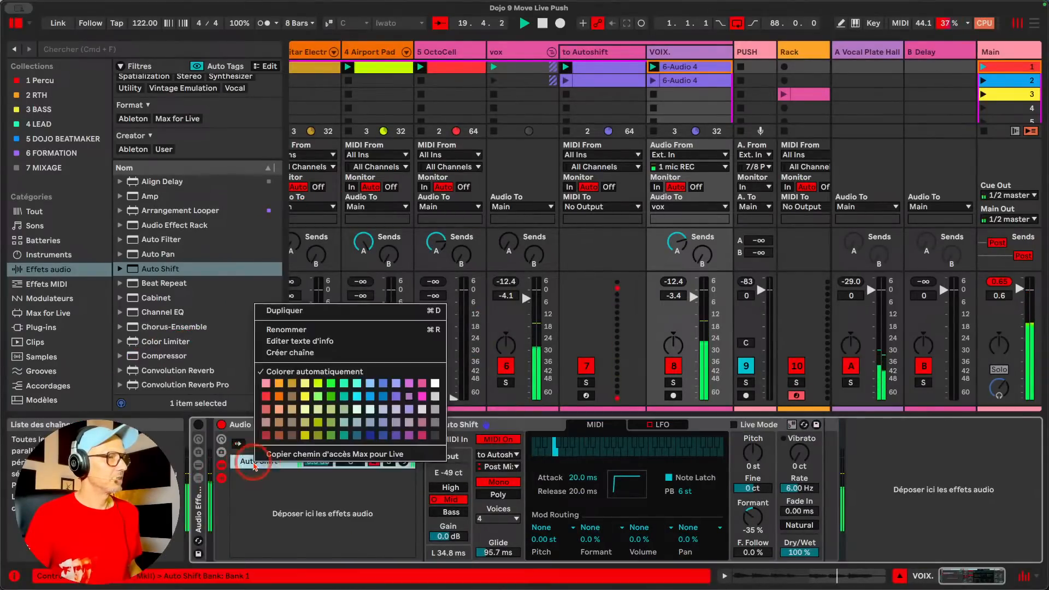
click(289, 310)
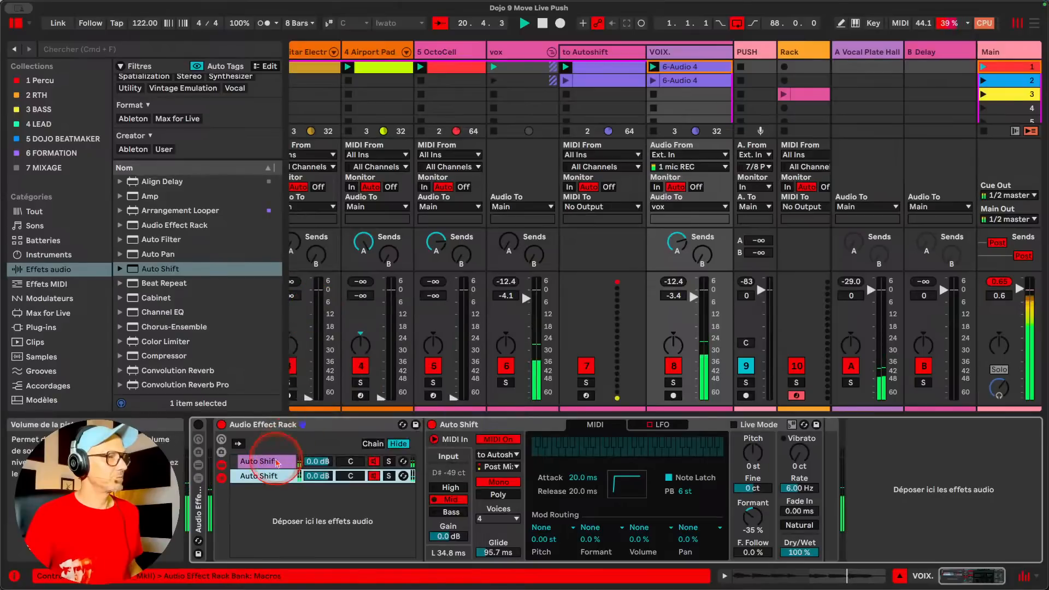
Set the first chain's Auto Shift to Pitch 5 st and Formant -17 %, and lower the chain volume to -5.2 dB
click(276, 463)
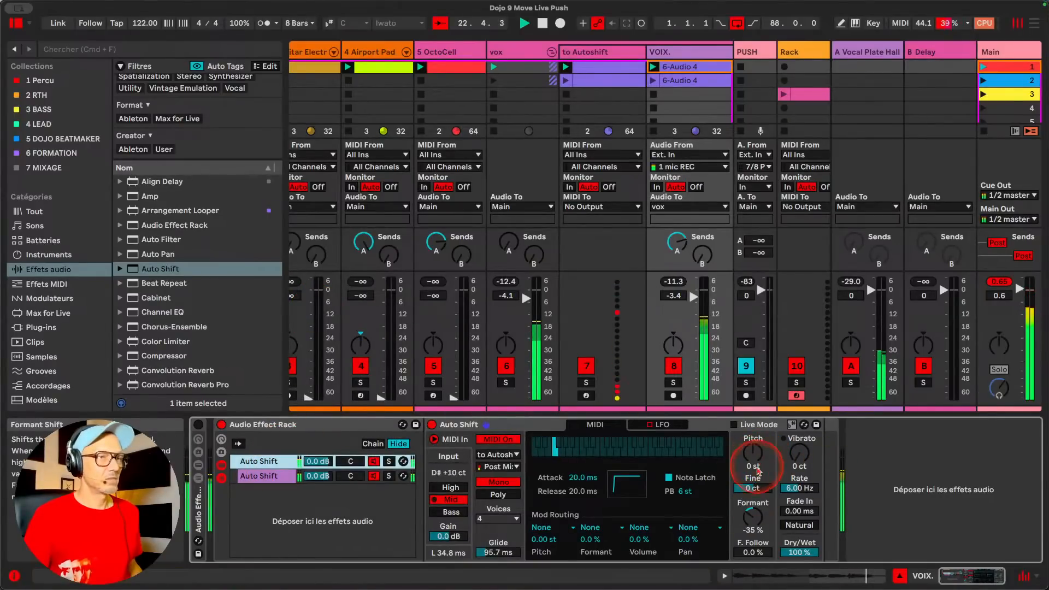
drag(758, 471, 755, 446)
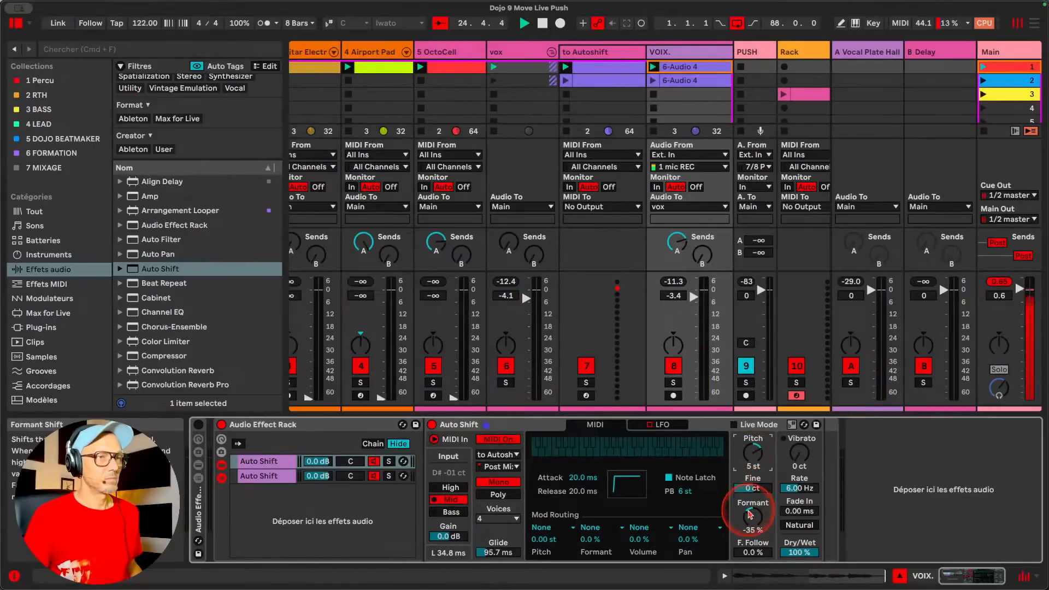
drag(750, 514, 750, 513)
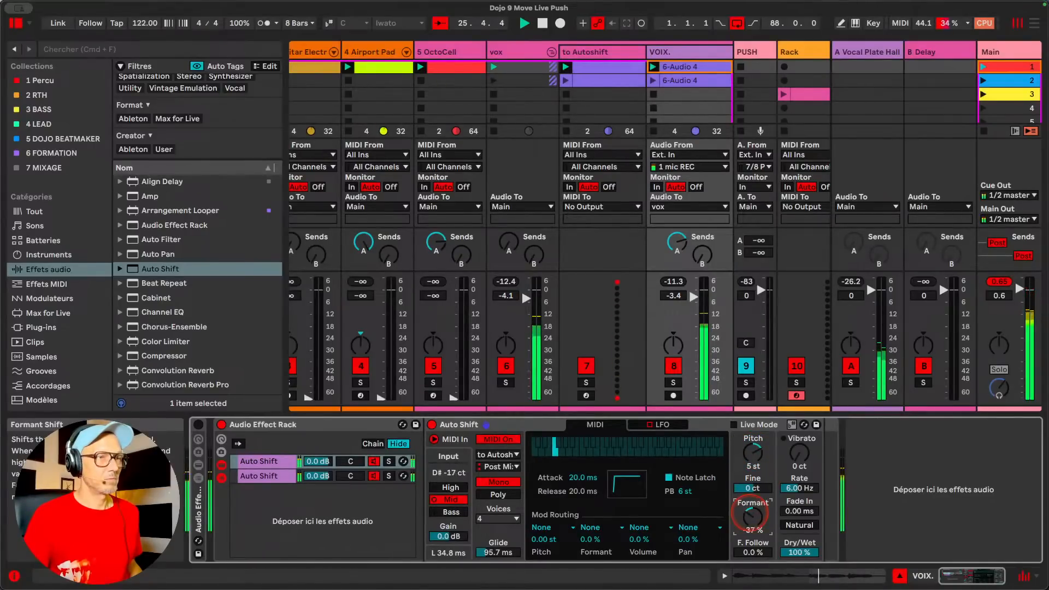
drag(316, 461, 317, 466)
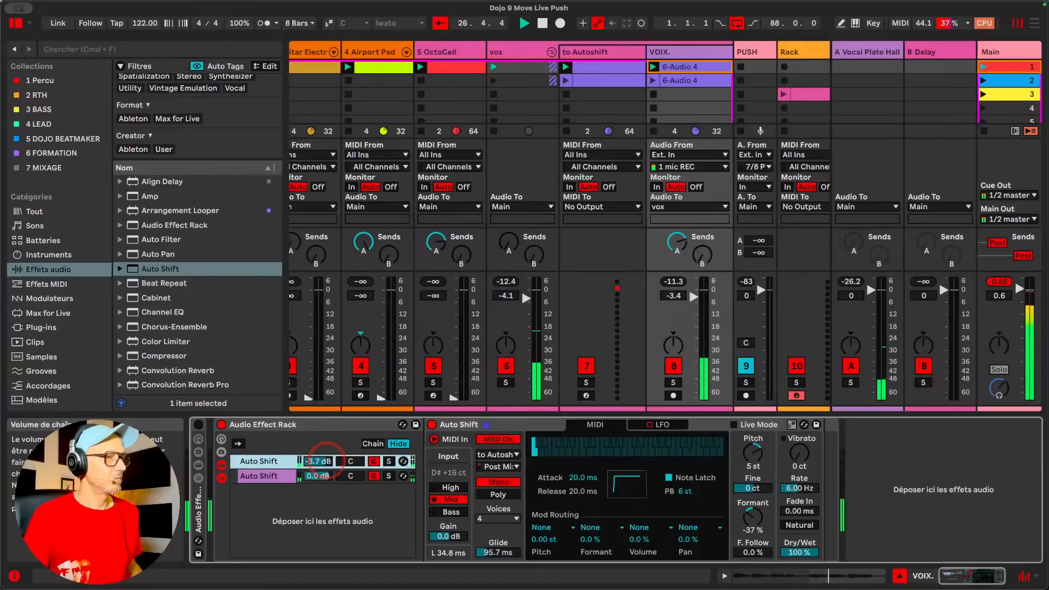
drag(752, 516, 752, 506)
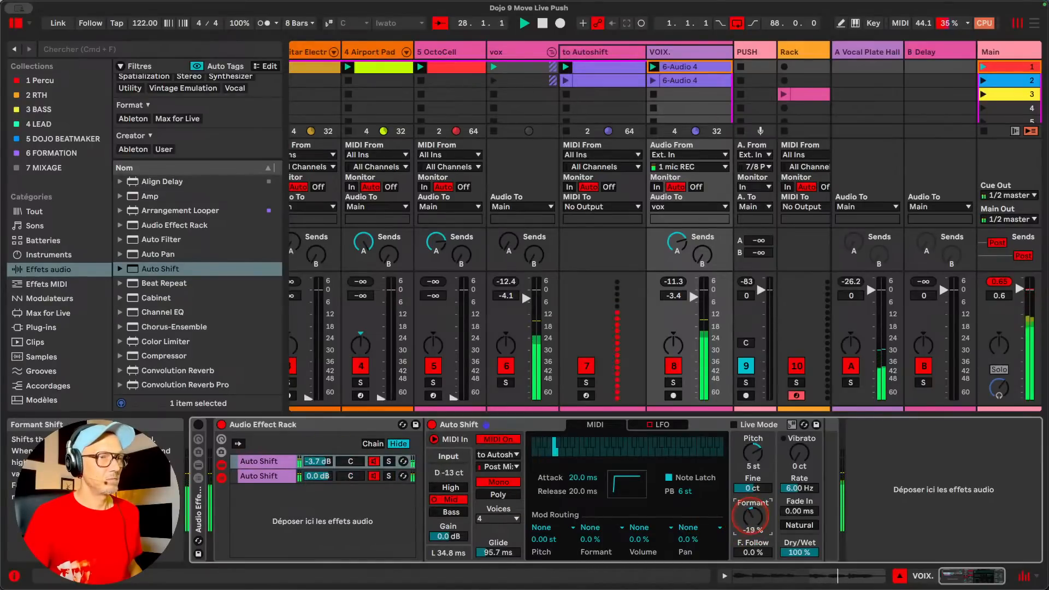
drag(316, 461, 316, 465)
Duplicate the 5 st chain, set the new first chain to Pitch 12 st and Formant 56 %, and solo it
right_click(259, 461)
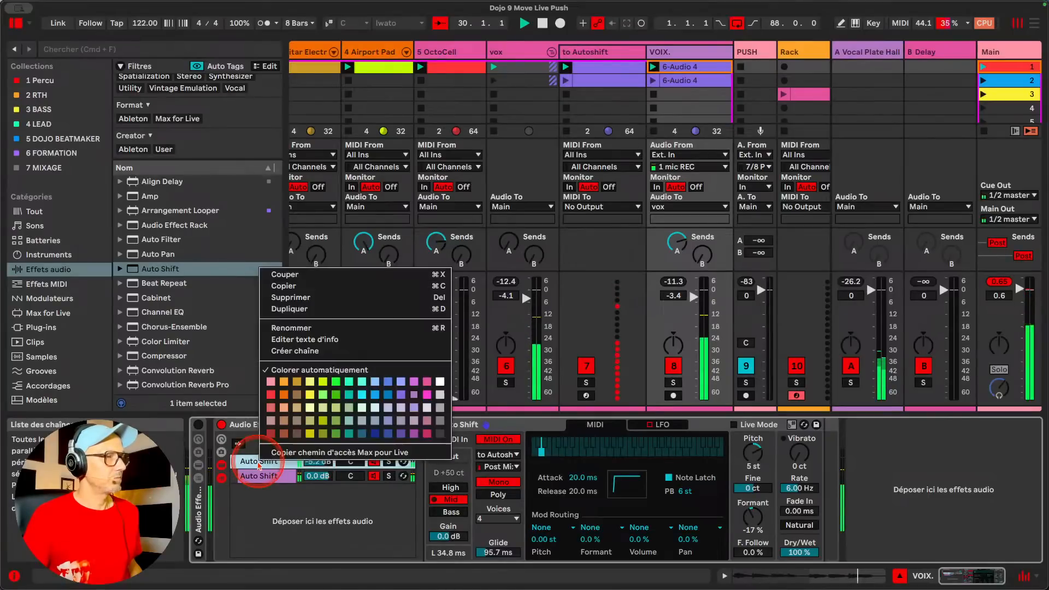
click(330, 308)
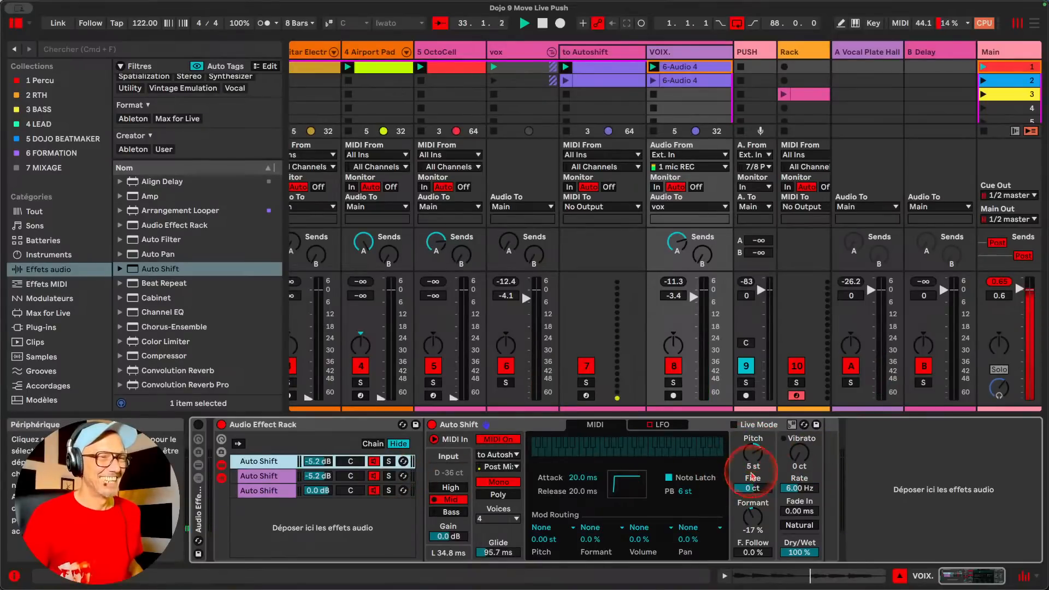
drag(753, 454, 753, 445)
mouse_move(753, 516)
mouse_down()
mouse_move(752, 489)
mouse_move(760, 523)
mouse_up()
click(388, 461)
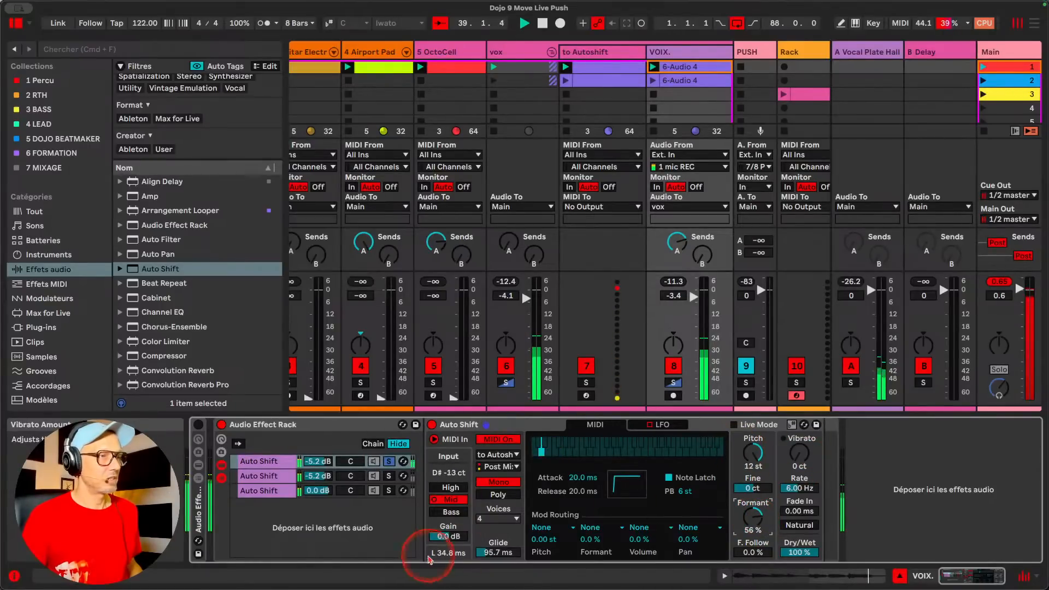
Give the soloed chain a Natural vibrato of 116 ct at 10.7 Hz with a 318 ms fade-in, and unsolo it
drag(800, 471, 799, 448)
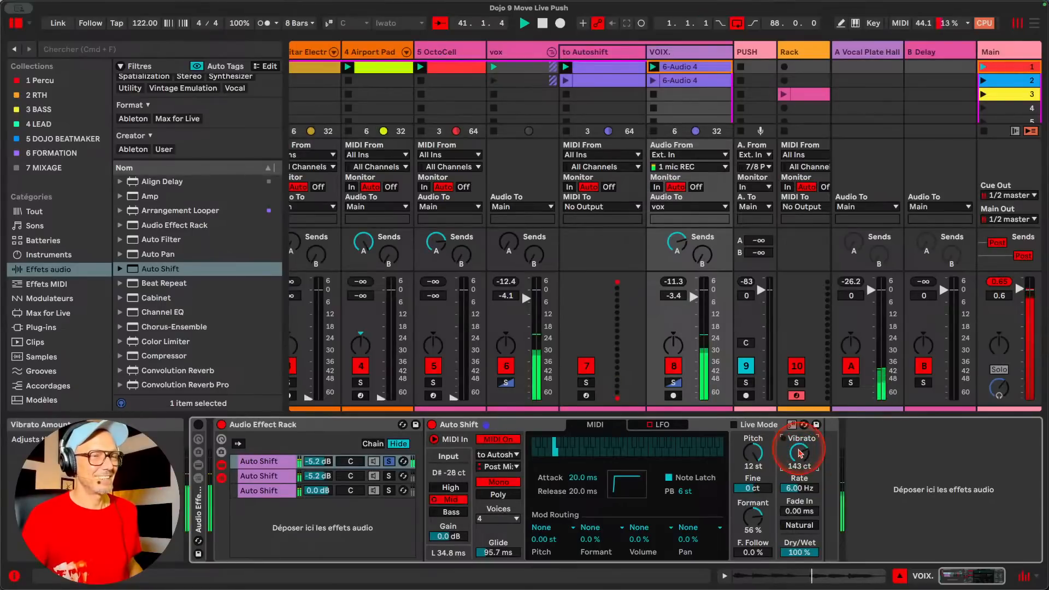
click(800, 526)
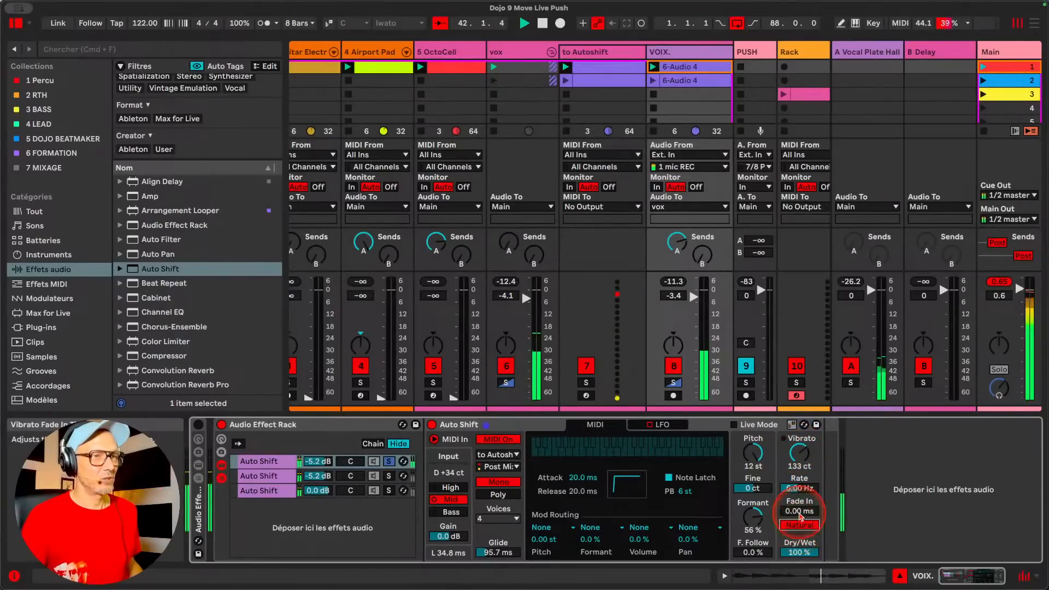
drag(799, 514, 804, 462)
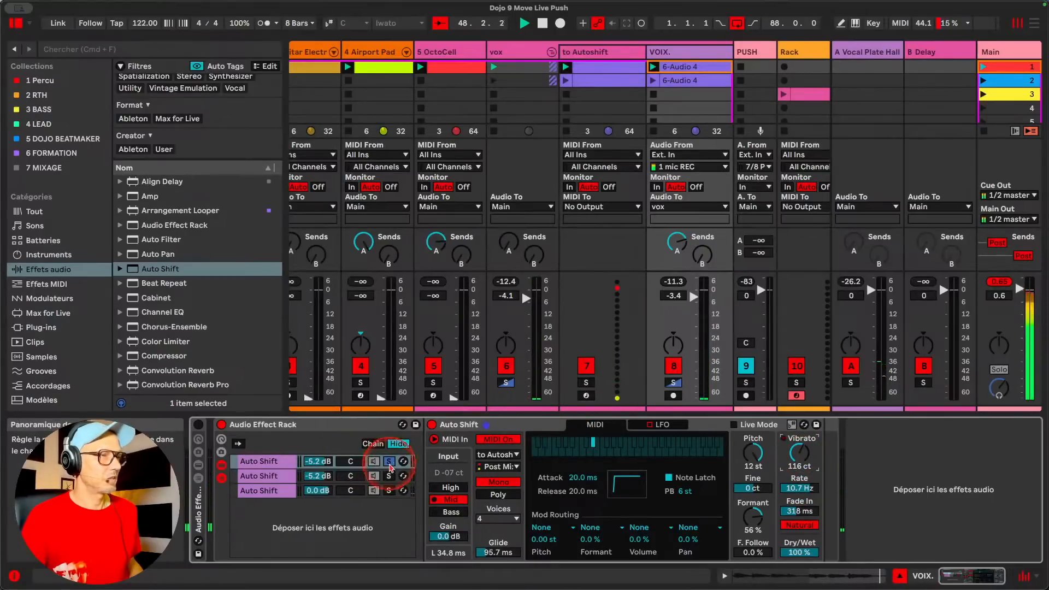
click(389, 461)
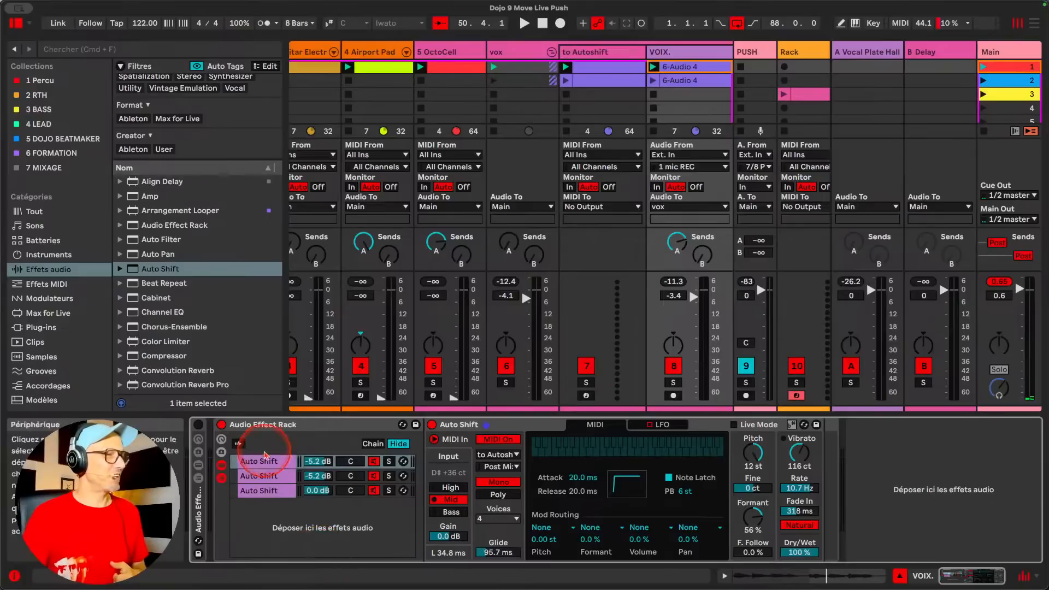
Show the Audio Effect Rack's Macro controls alongside its chain list and devices
right_click(263, 461)
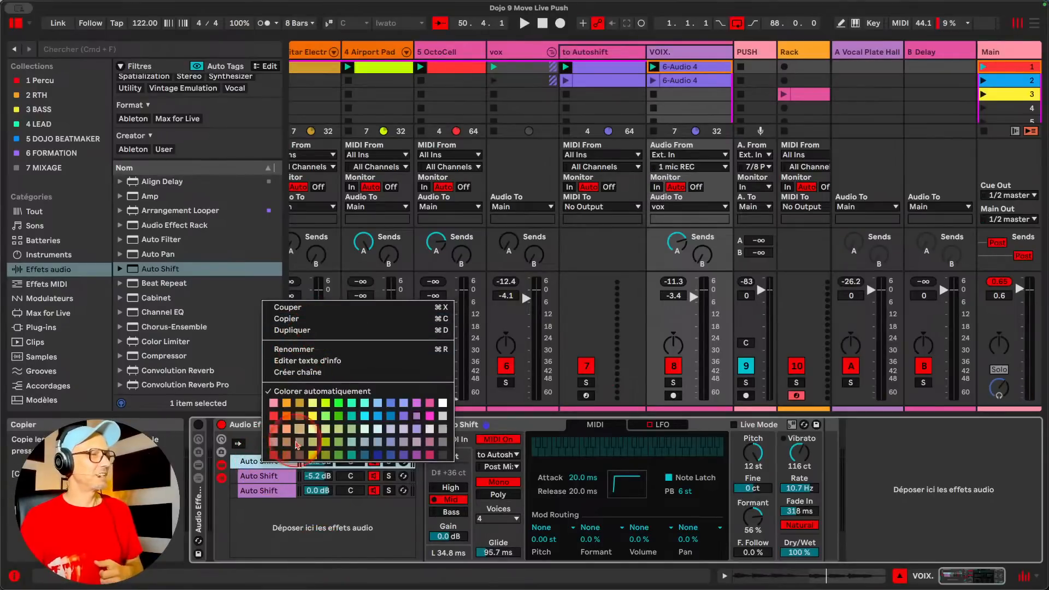
click(318, 325)
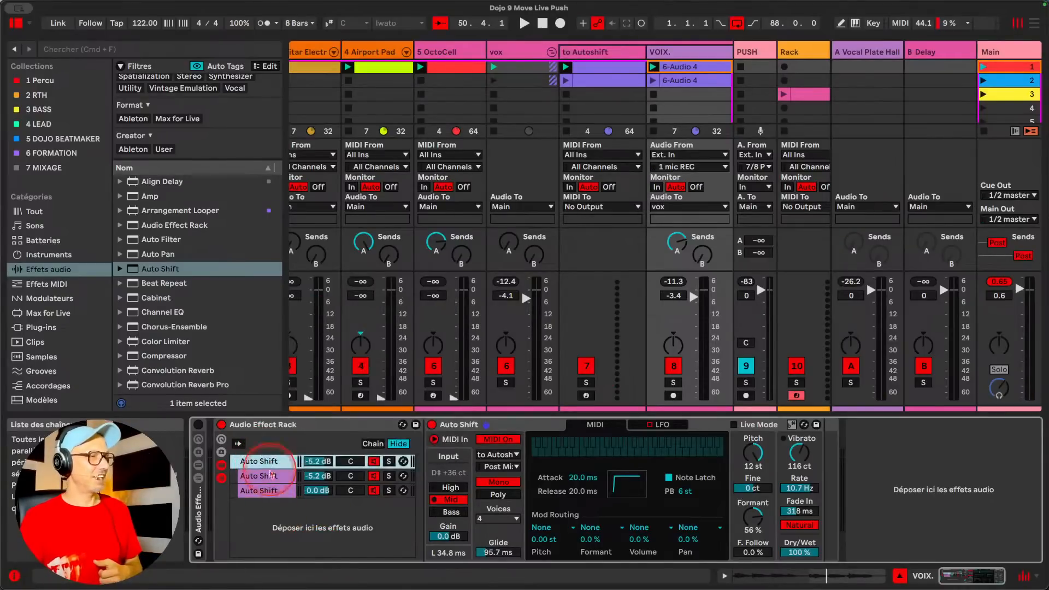
click(221, 465)
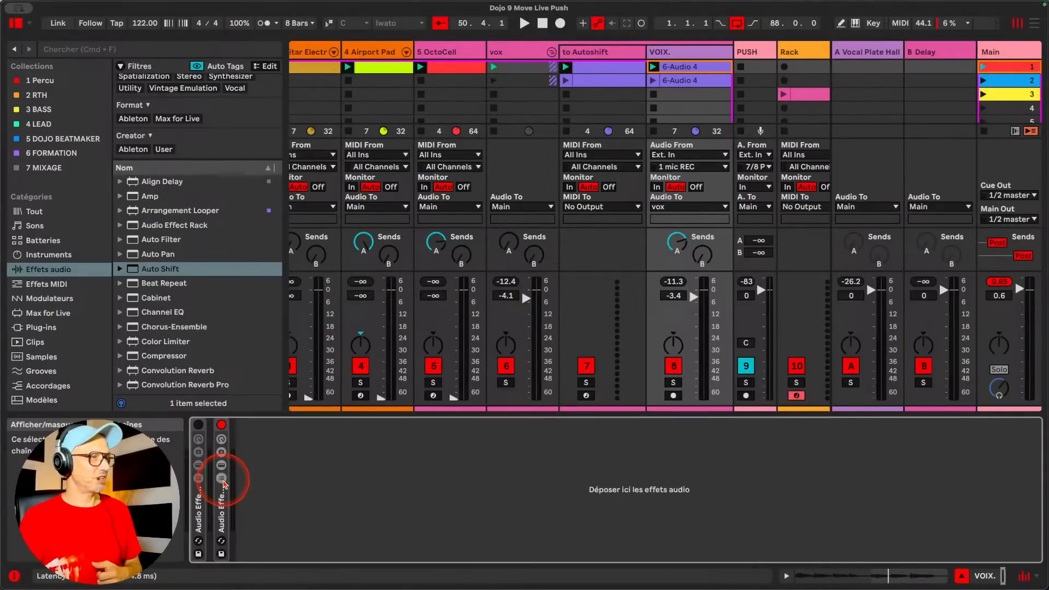
click(222, 439)
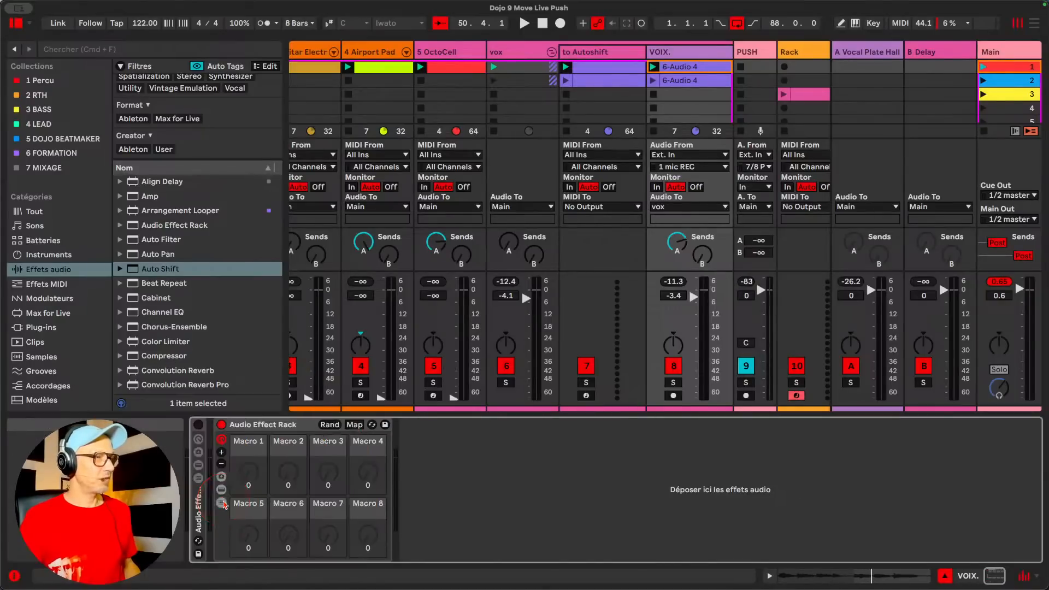
click(222, 490)
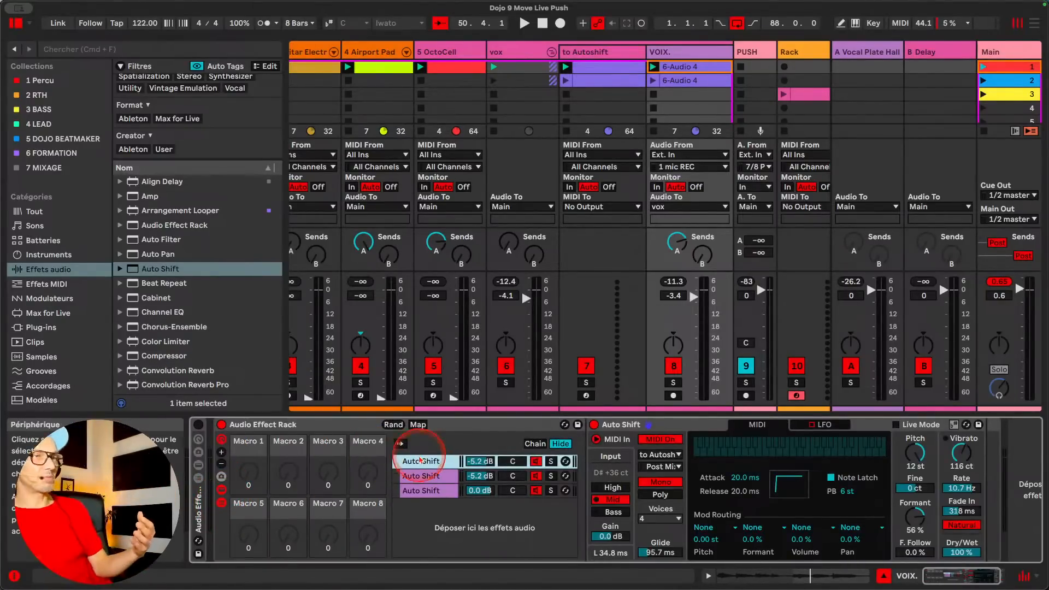
Switch the second chain's Auto Shift from MIDI control back to the Quantizer and reset its Pitch to 0 st
click(425, 476)
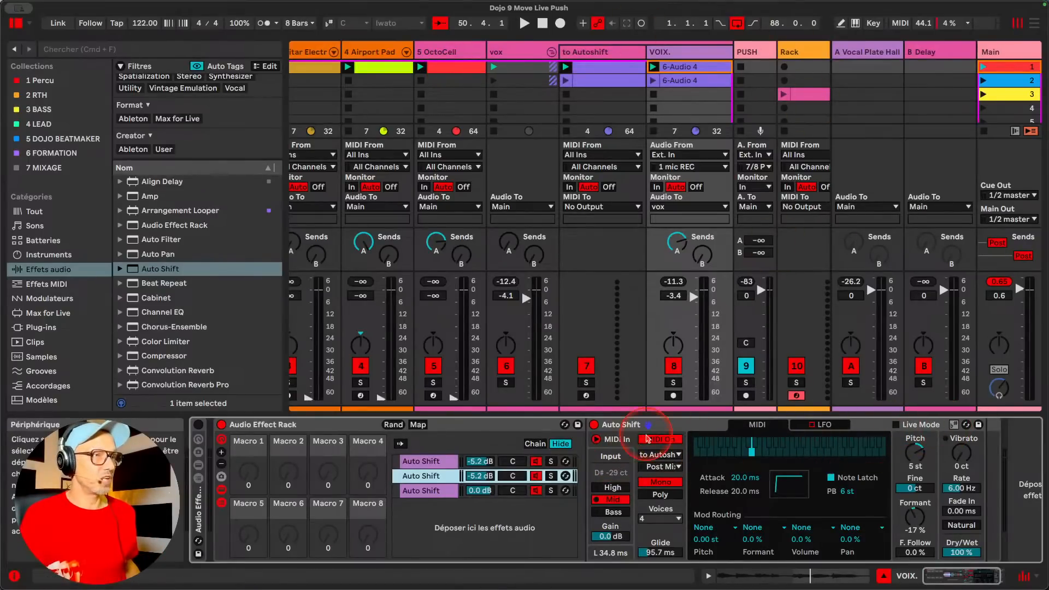
click(596, 440)
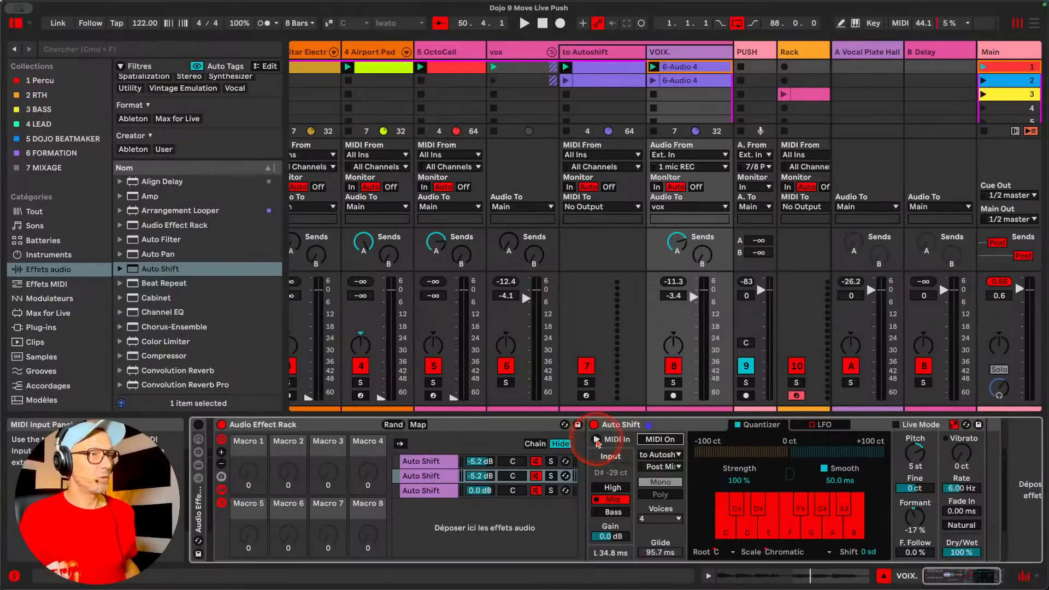
click(596, 439)
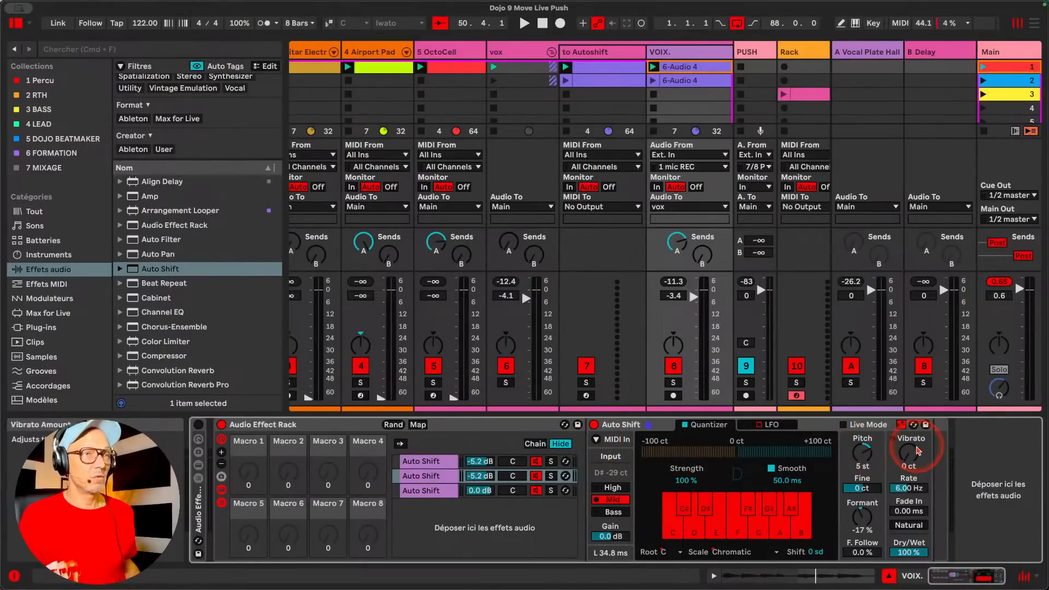
double_click(862, 454)
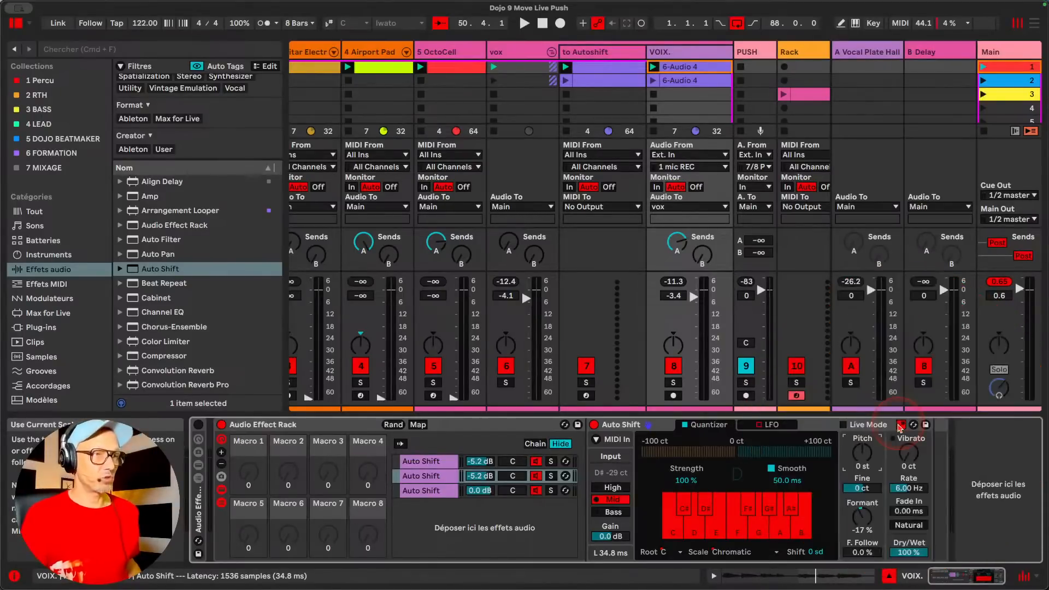
Set the second chain's quantizer Strength to 38 % and Smooth to 32.1 ms
mouse_move(686, 480)
mouse_down()
mouse_move(686, 492)
mouse_move(686, 483)
mouse_up()
drag(785, 480, 780, 487)
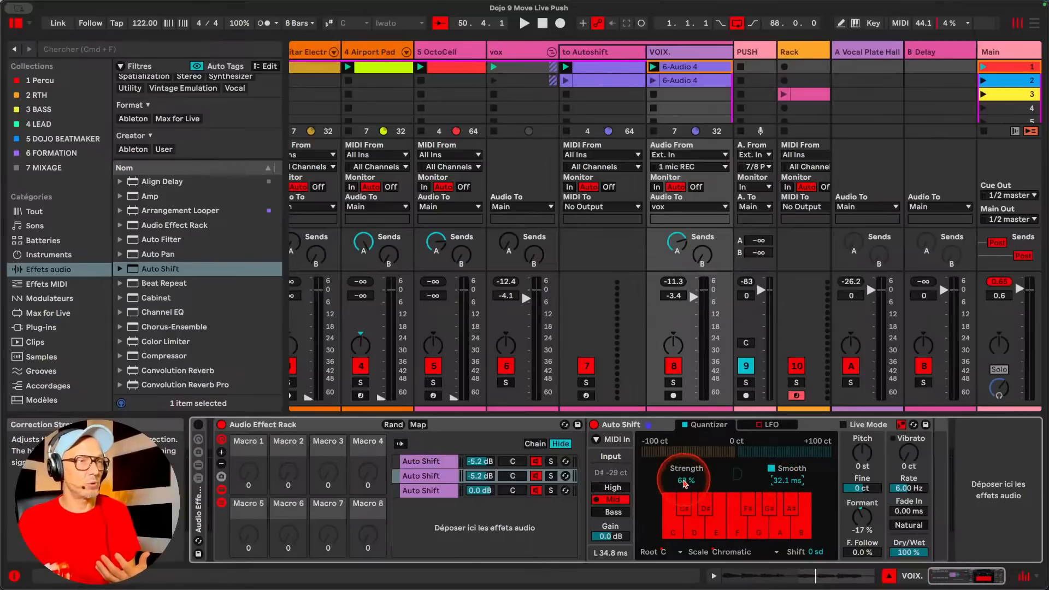
mouse_move(684, 483)
mouse_down()
mouse_move(684, 495)
mouse_move(684, 467)
mouse_move(683, 498)
mouse_move(684, 475)
mouse_move(685, 486)
mouse_up()
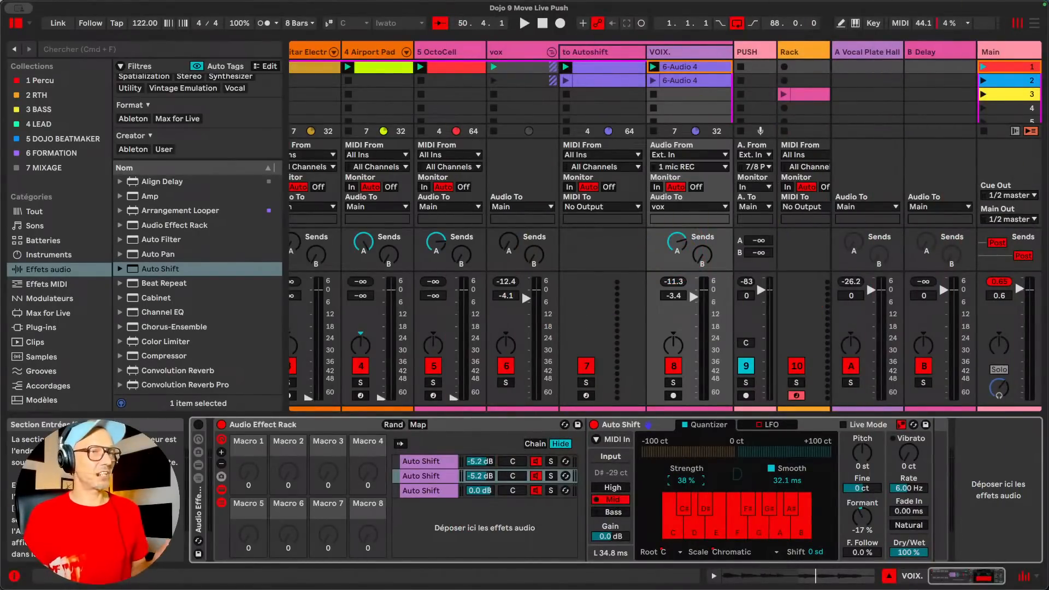
Review the vox group's effect devices and return to the rack on the VOIX. track
click(518, 49)
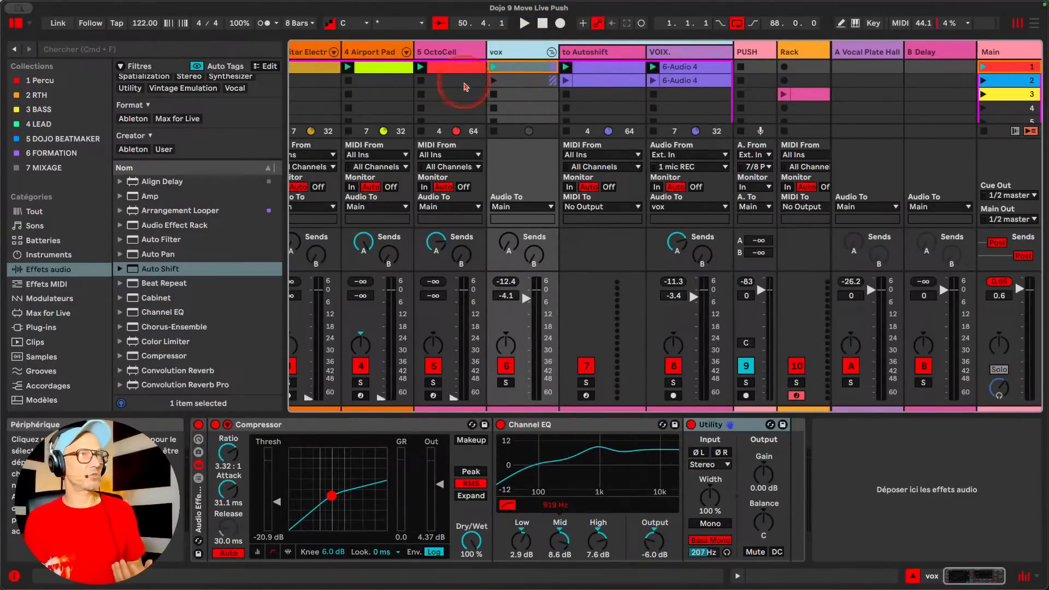
click(680, 52)
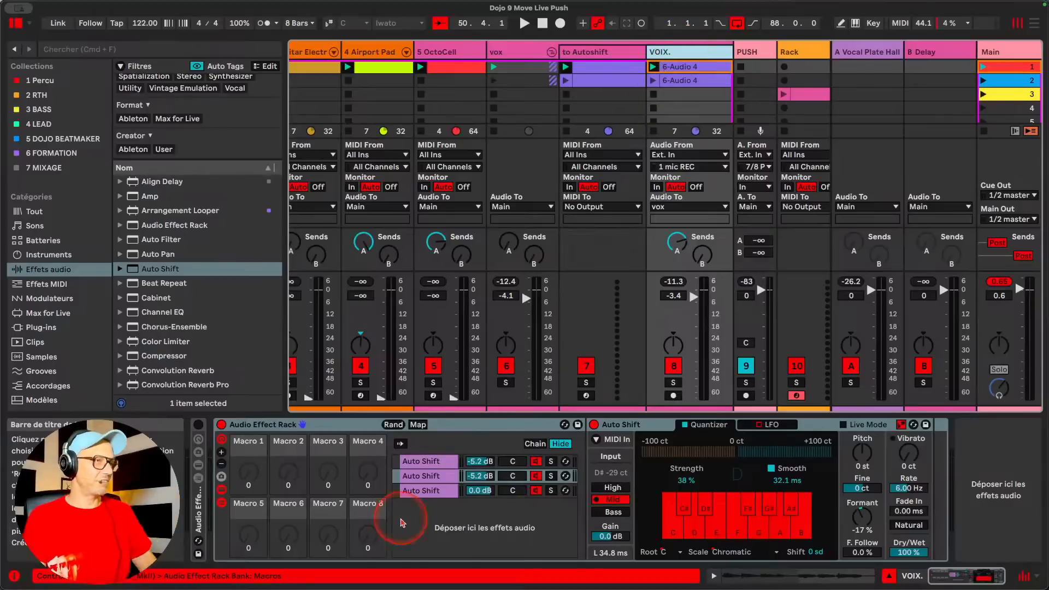
click(578, 501)
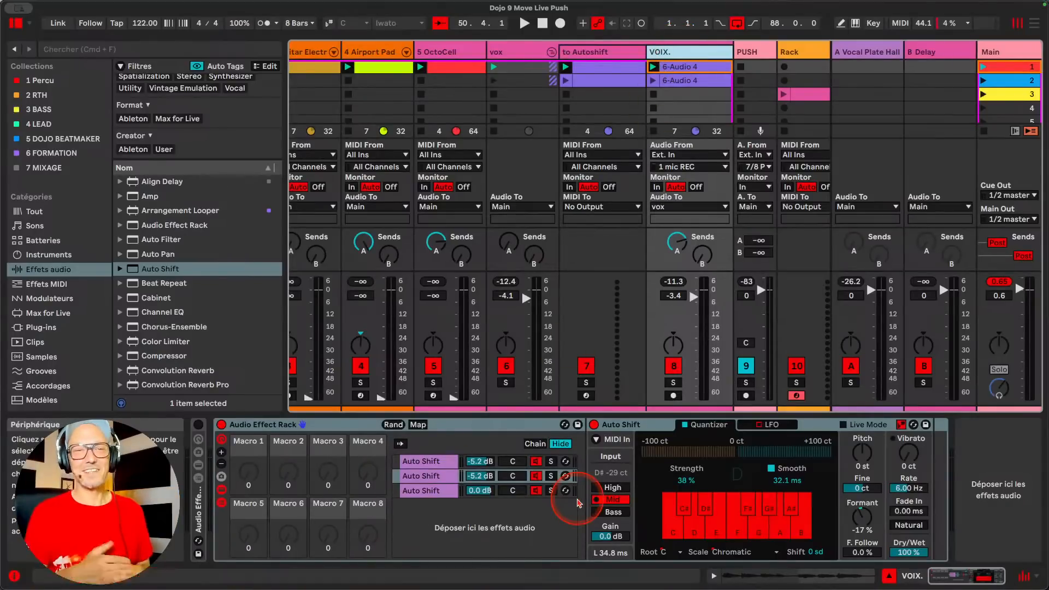